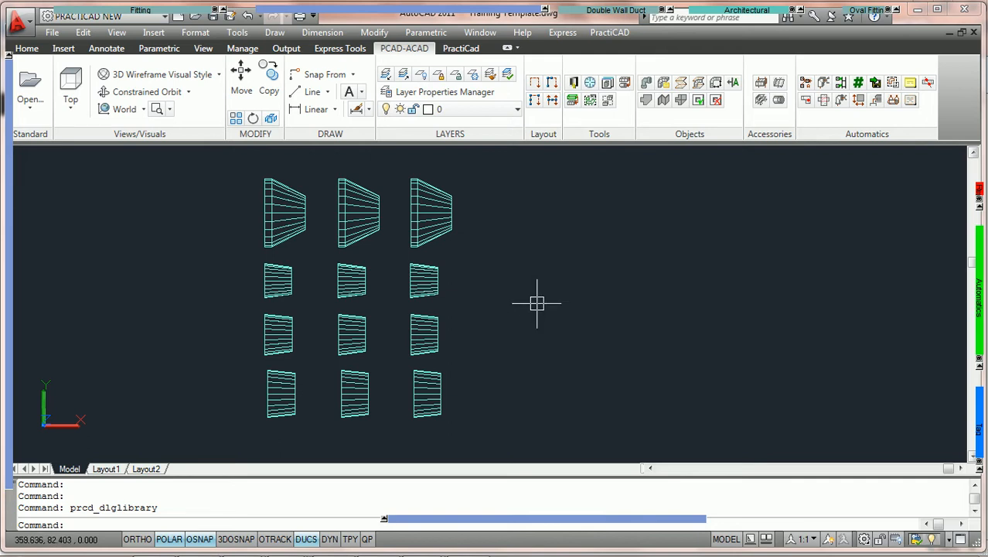
- Open the PractiCAD libraries and go to the Report folder under Documentation
{"action": "left_click", "coordinate": [573, 83]}
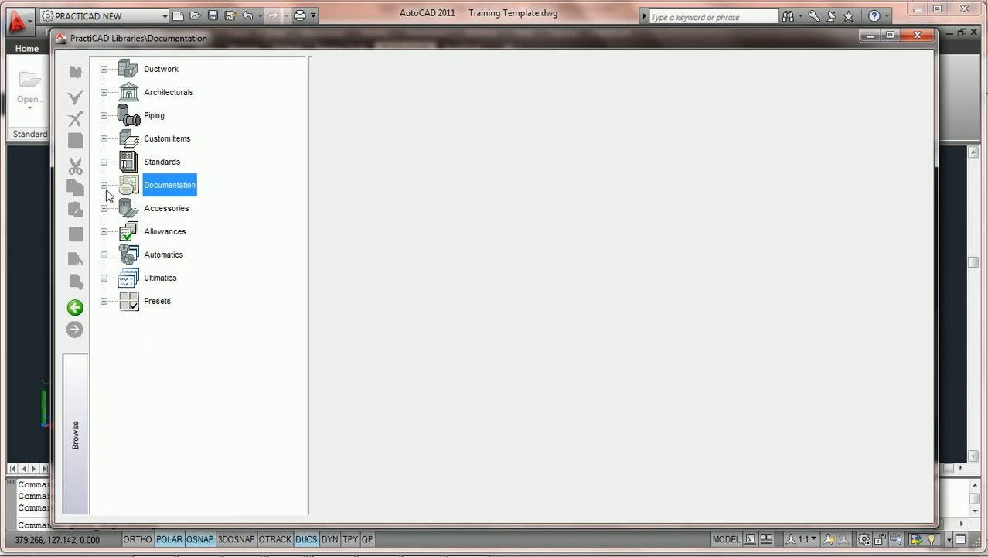
{"action": "left_click", "coordinate": [104, 184]}
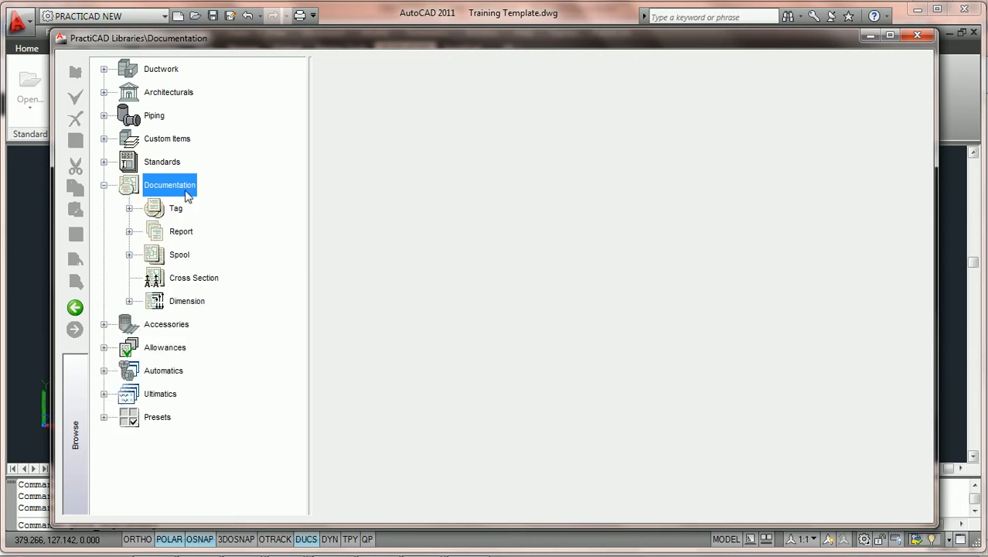
{"action": "left_click", "coordinate": [128, 231]}
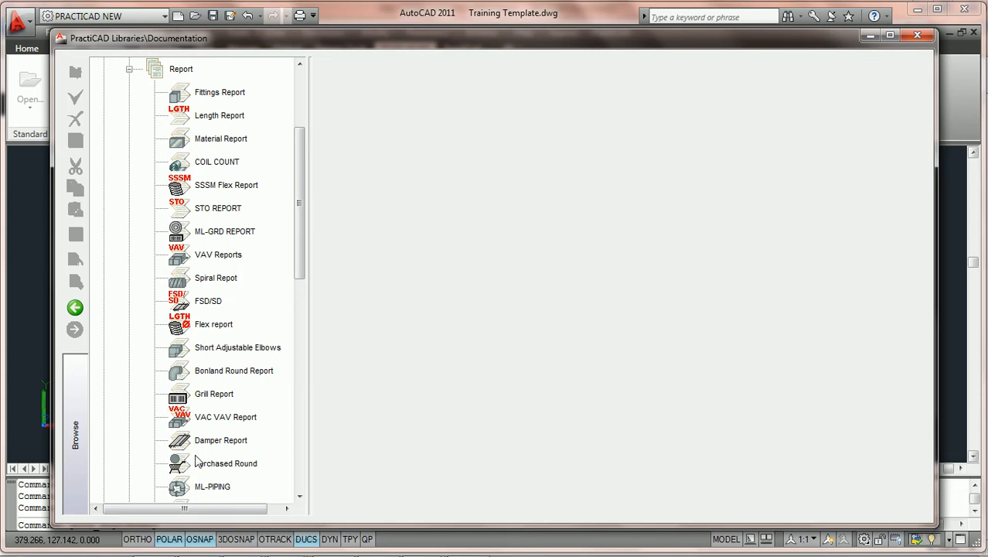
{"action": "scroll", "coordinate": [220, 217], "scroll_direction": "up", "scroll_amount": 2}
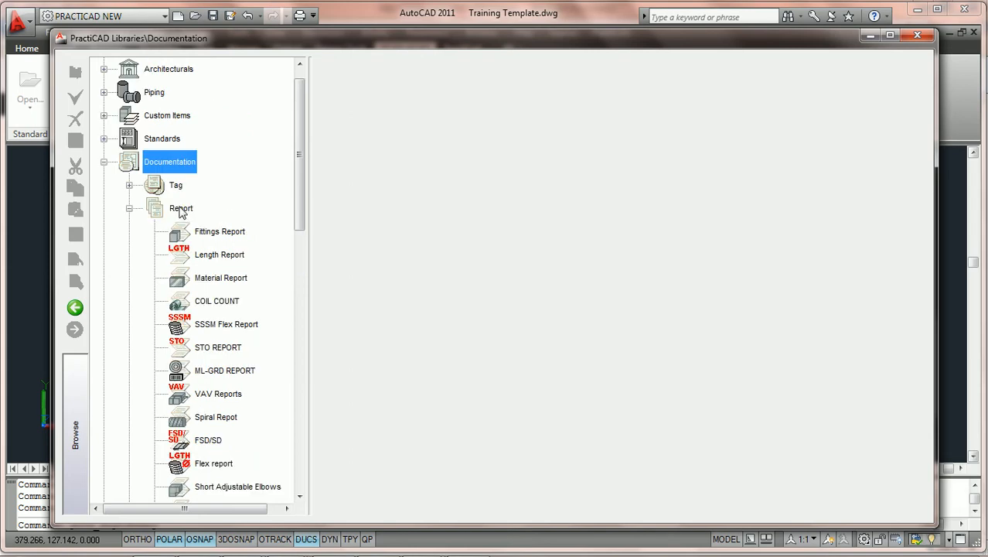
{"action": "left_click", "coordinate": [181, 208]}
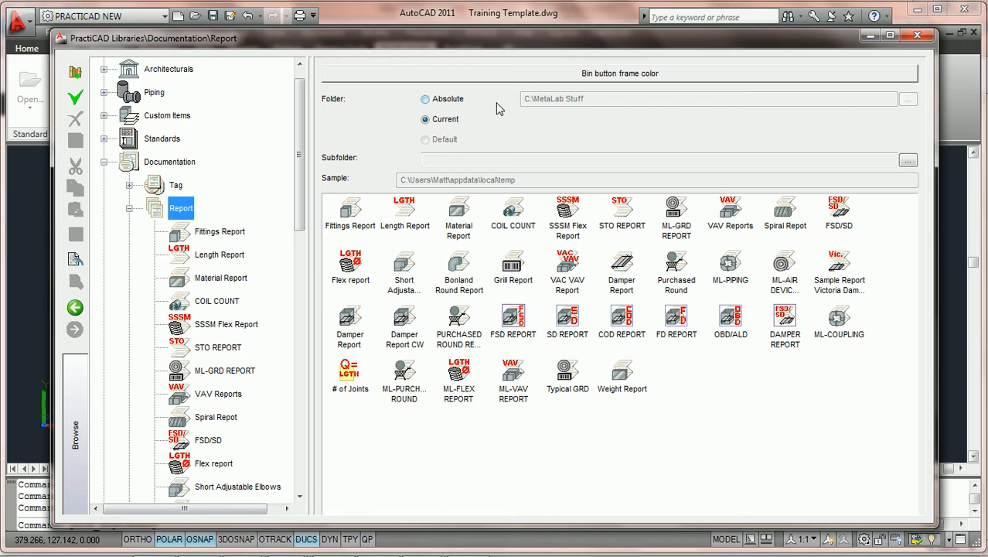
- Add a new report to the Report library without choosing a picture, and name it CONICAL REPORT
{"action": "left_click", "coordinate": [75, 99]}
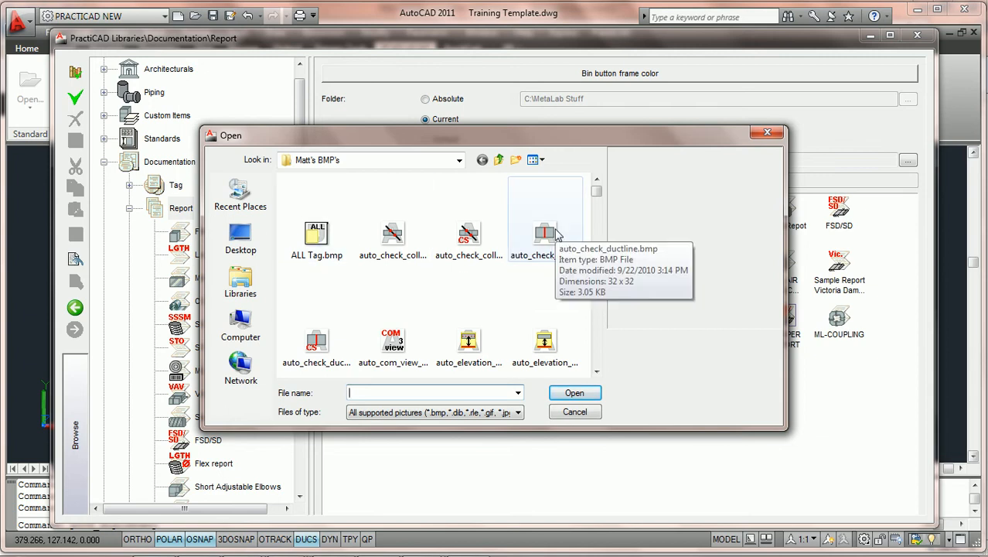
{"action": "left_click", "coordinate": [576, 414]}
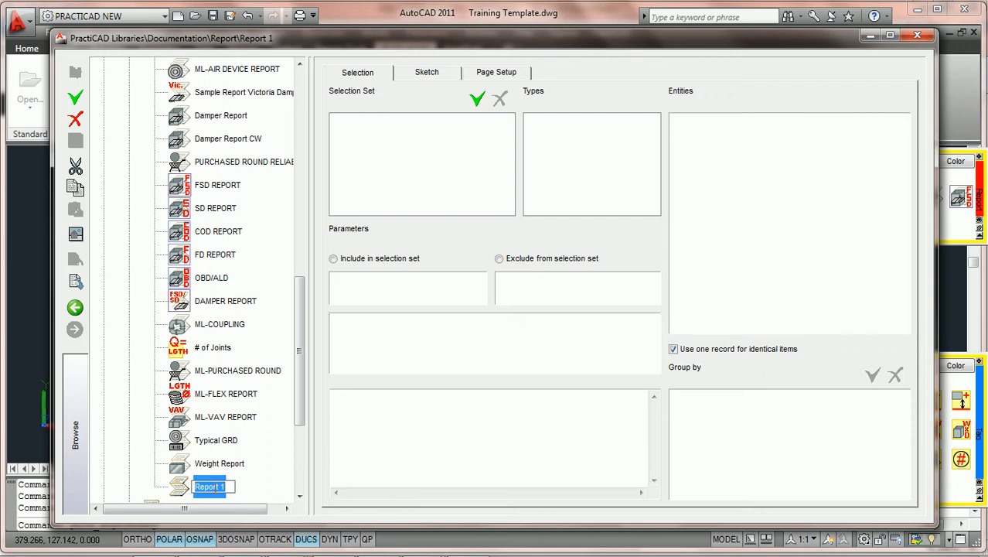
{"action": "type", "text": "CONICAL REPORT"}
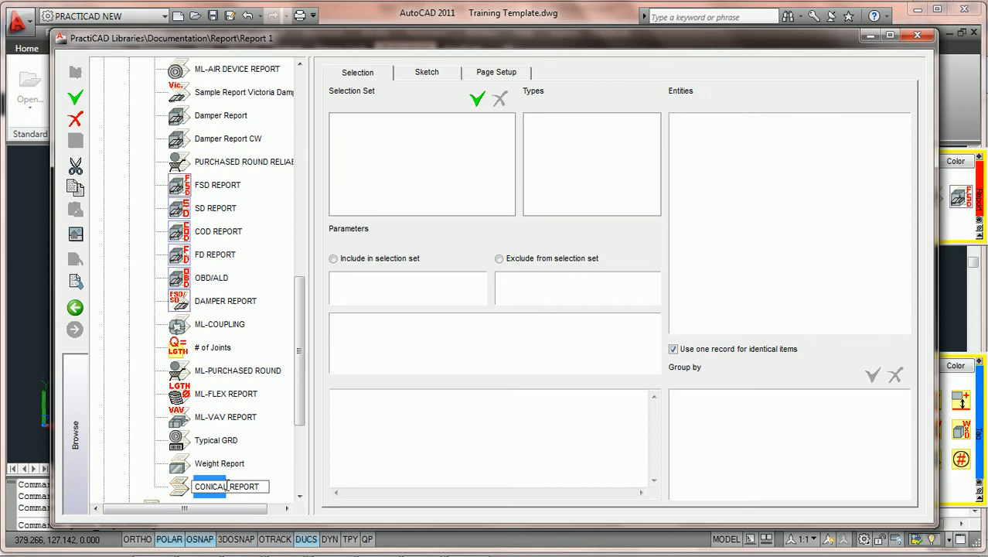
{"action": "key", "text": "Return"}
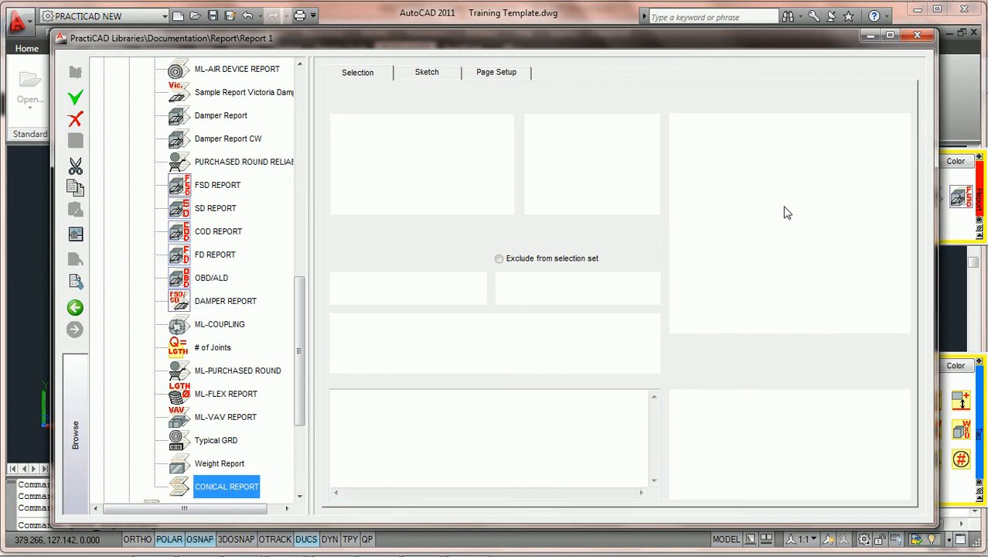
- Maximize the library window and look through the new report's Selection, Sketch and Page Setup settings
{"action": "left_click", "coordinate": [891, 37]}
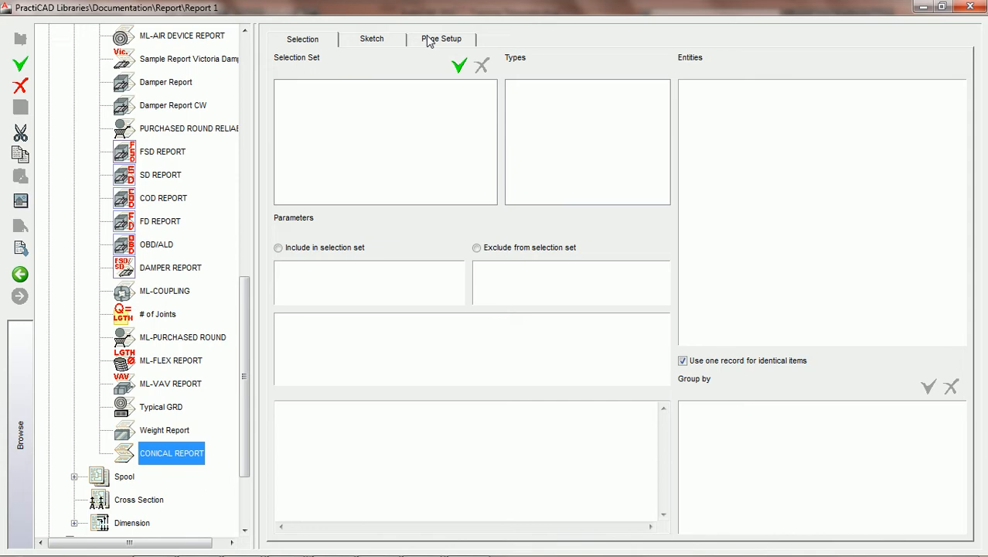
{"action": "left_click", "coordinate": [298, 45]}
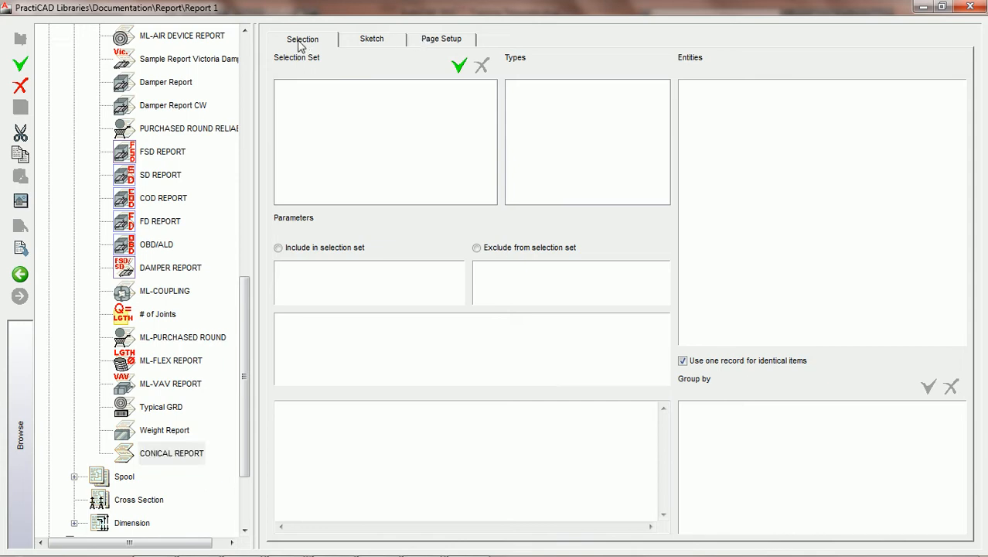
{"action": "left_click", "coordinate": [370, 40]}
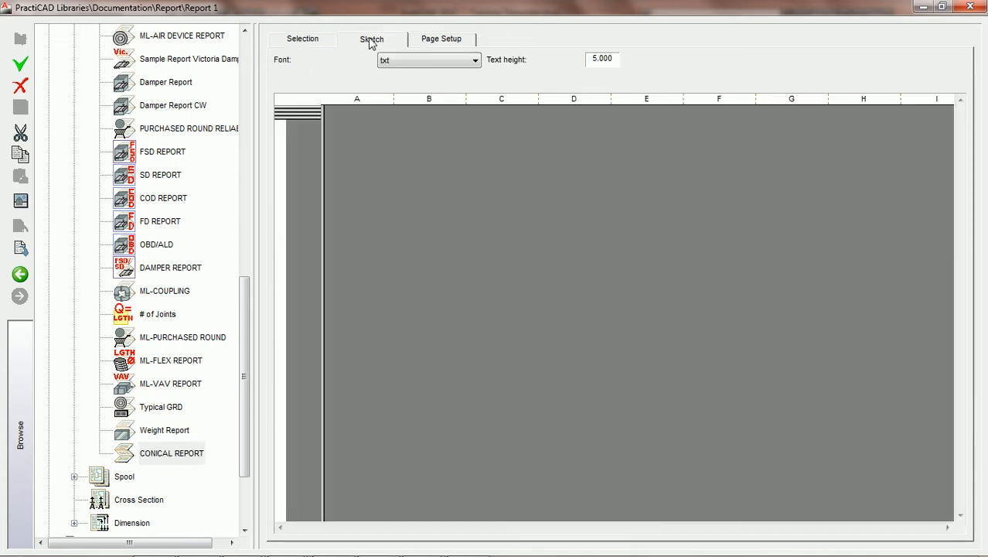
{"action": "left_click", "coordinate": [455, 45]}
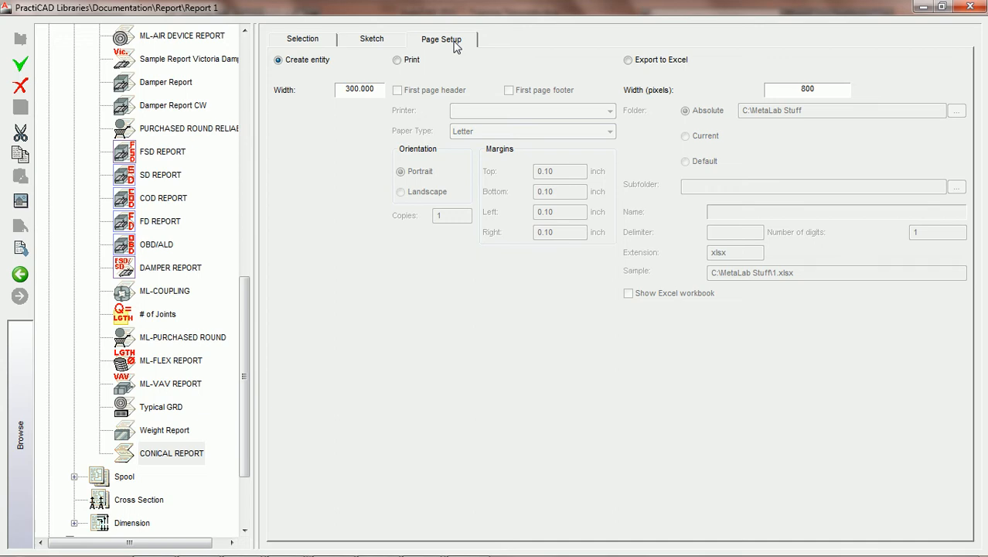
{"action": "left_click", "coordinate": [296, 43]}
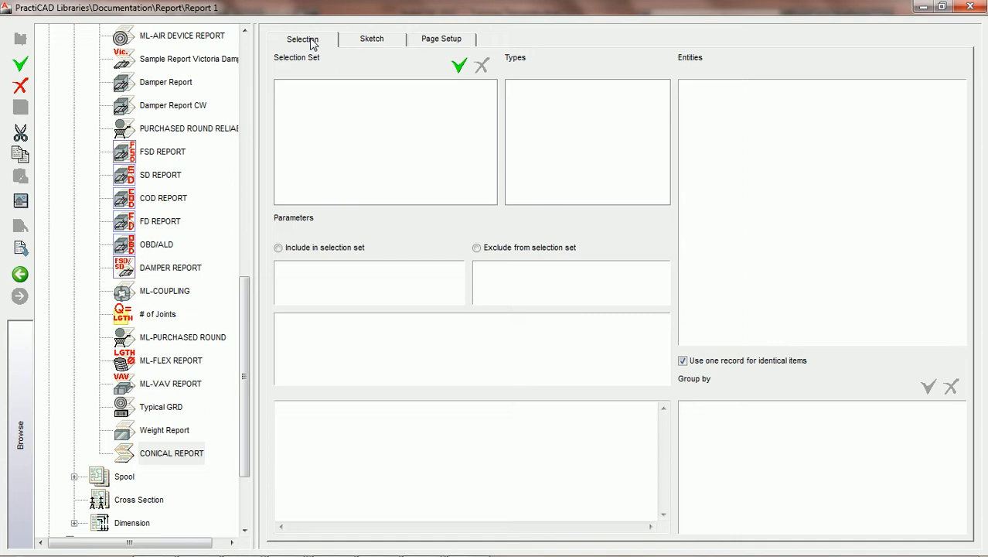
- Close the library and inspect the properties of the three large reducers in the drawing's top row
{"action": "mouse_move", "coordinate": [396, 8]}
{"action": "left_mouse_down"}
{"action": "mouse_move", "coordinate": [413, 162]}
{"action": "mouse_move", "coordinate": [420, 460]}
{"action": "left_mouse_up"}
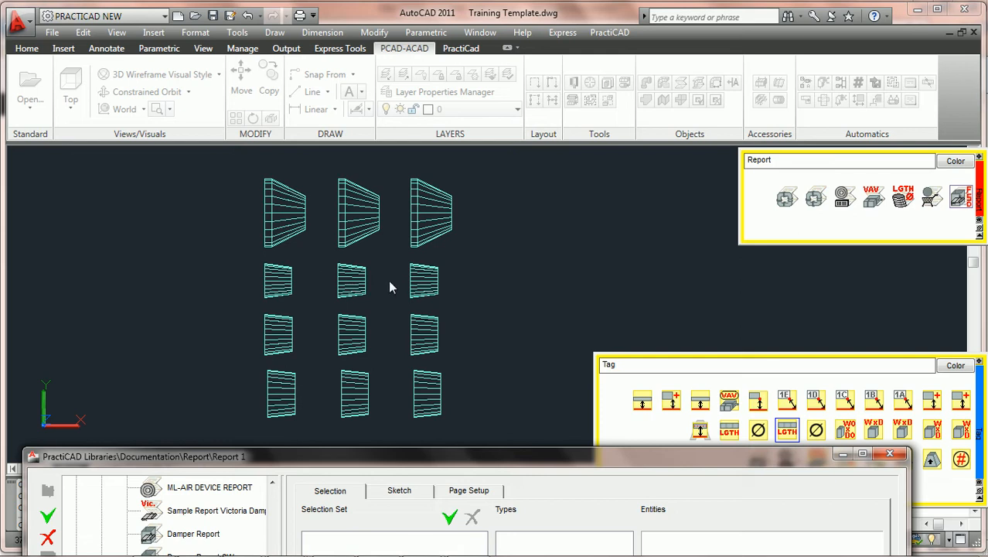
{"action": "left_click", "coordinate": [890, 453]}
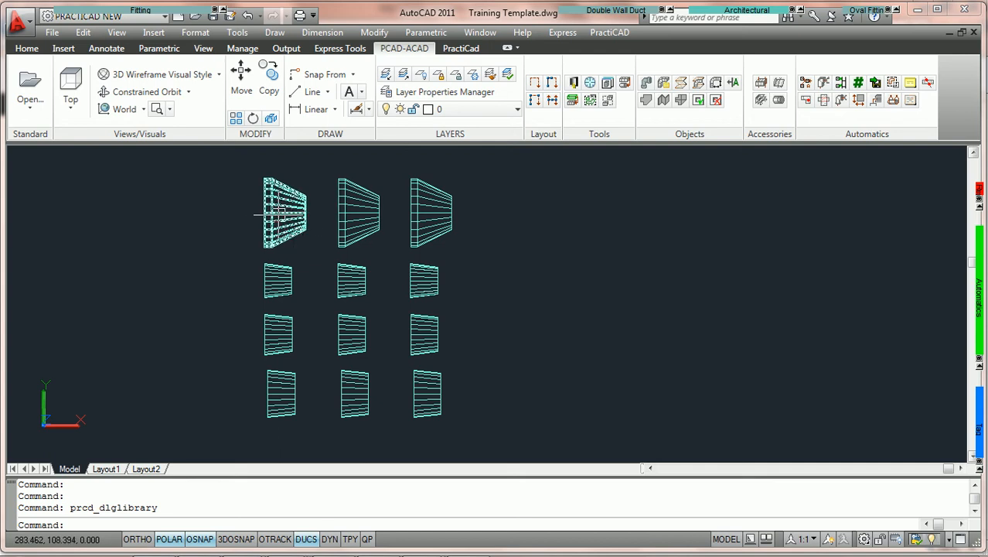
{"action": "left_click", "coordinate": [516, 243]}
{"action": "left_click", "coordinate": [213, 157]}
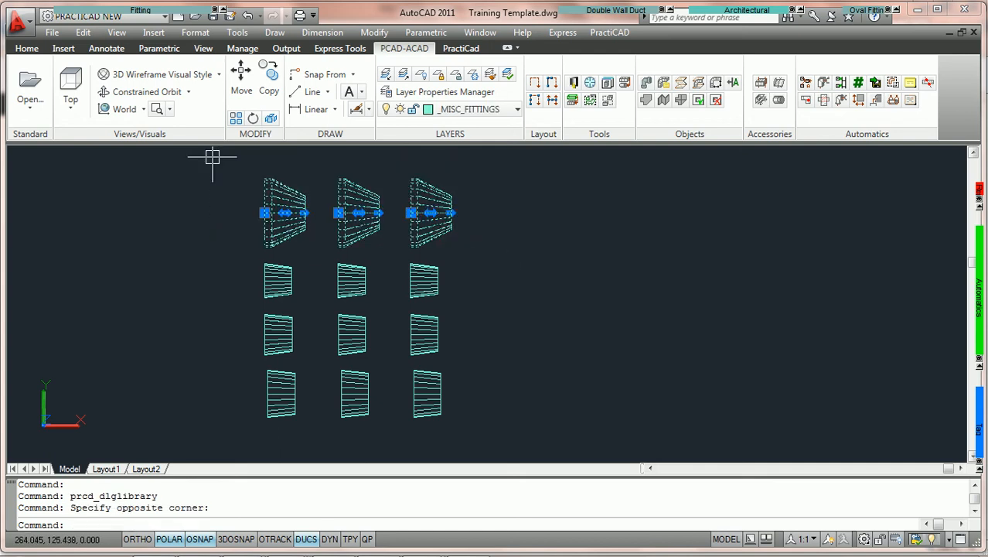
{"action": "double_click", "coordinate": [430, 190]}
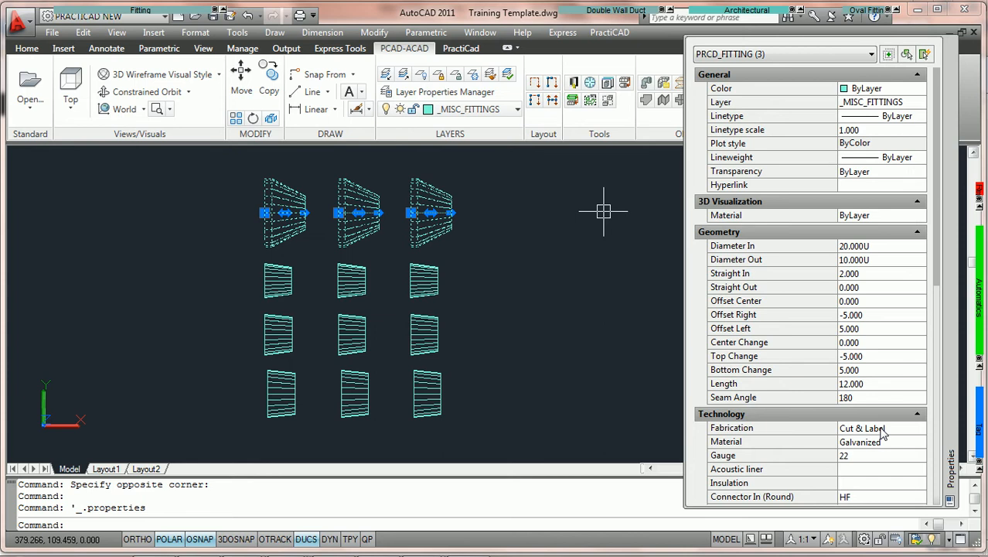
{"action": "key", "text": "Escape"}
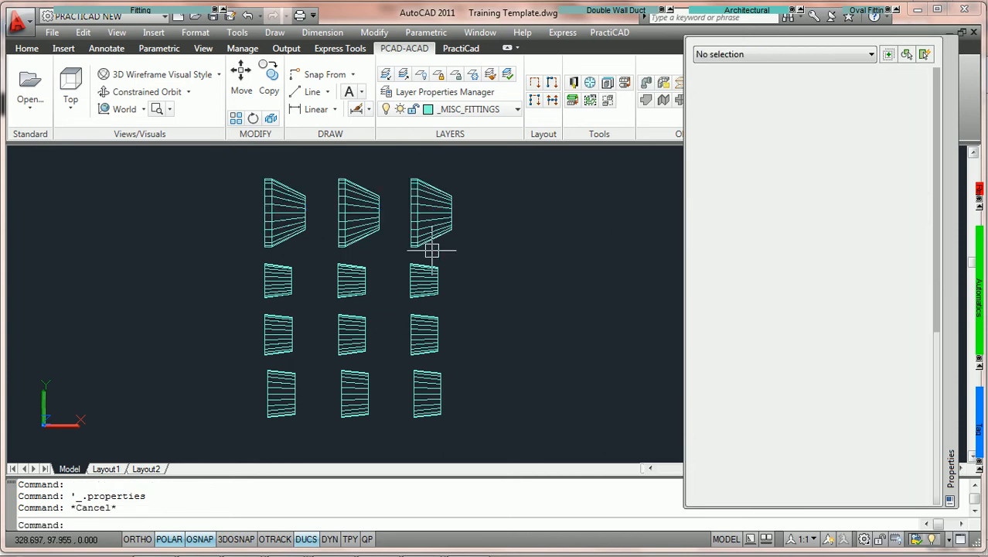
- Inspect the shared properties of the nine smaller reducers in the lower three rows, then close the properties and clear the selection
{"action": "mouse_move", "coordinate": [130, 9]}
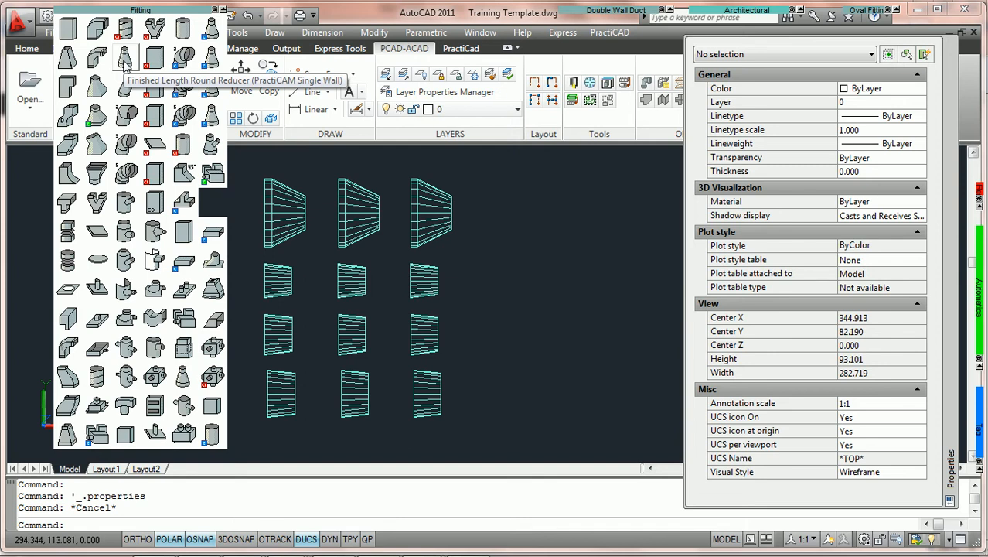
{"action": "left_click", "coordinate": [517, 434]}
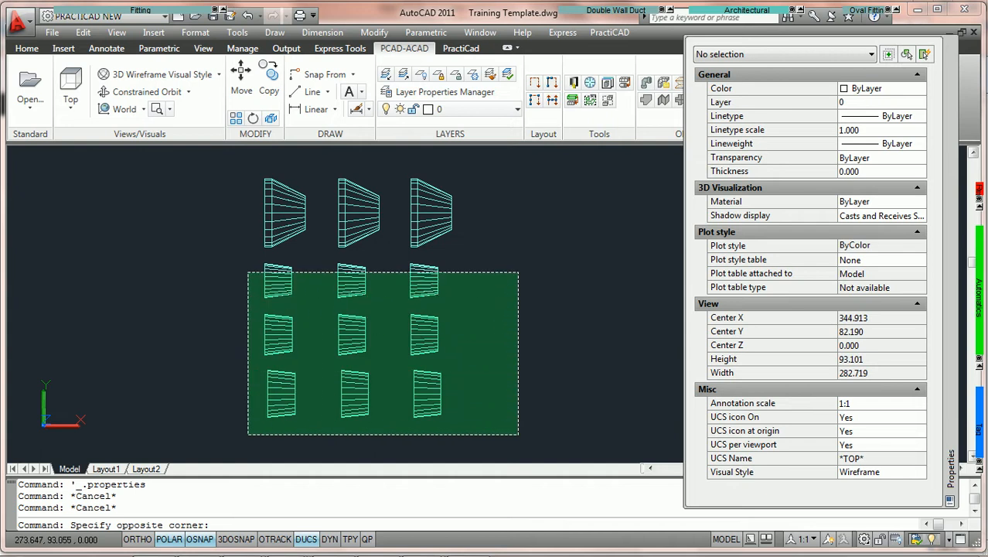
{"action": "left_click", "coordinate": [243, 266]}
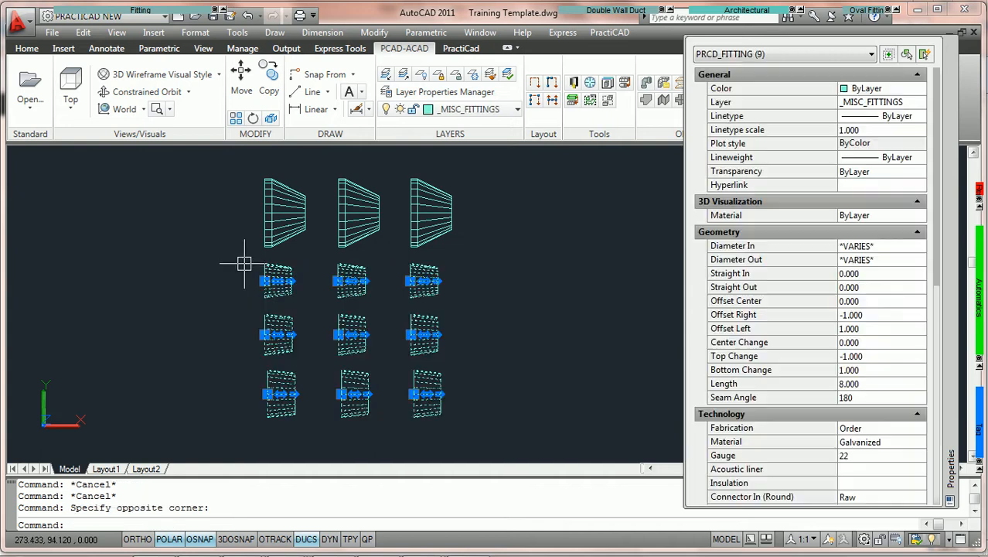
{"action": "mouse_move", "coordinate": [191, 17]}
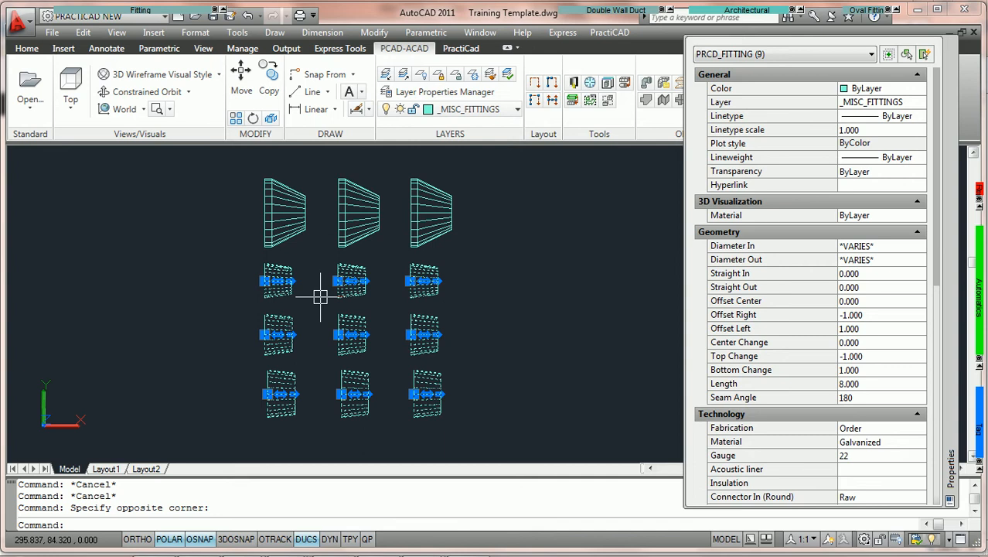
{"action": "left_click", "coordinate": [954, 48]}
{"action": "key", "text": "Escape"}
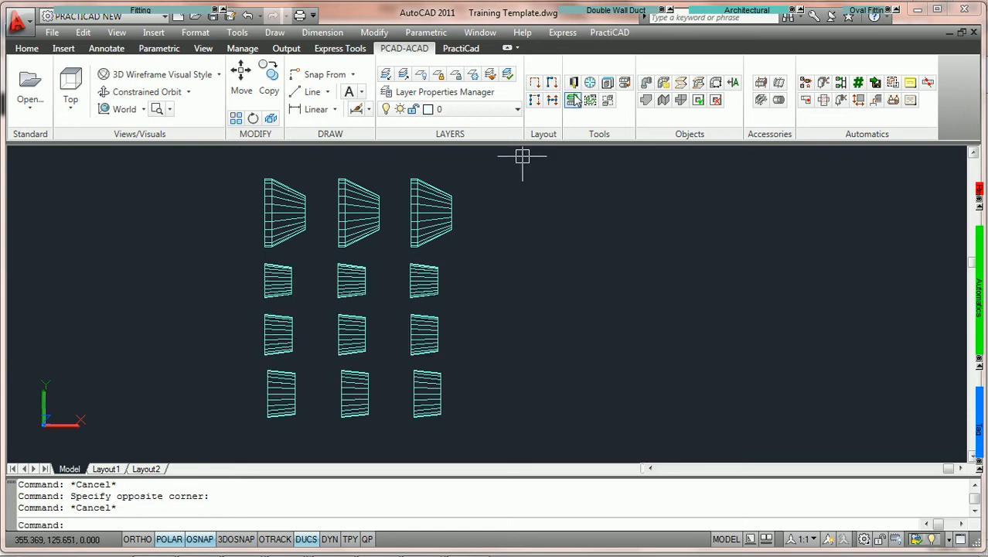
- Reopen the library at CONICAL REPORT in a maximized window and hide the library tree
{"action": "left_click", "coordinate": [574, 84]}
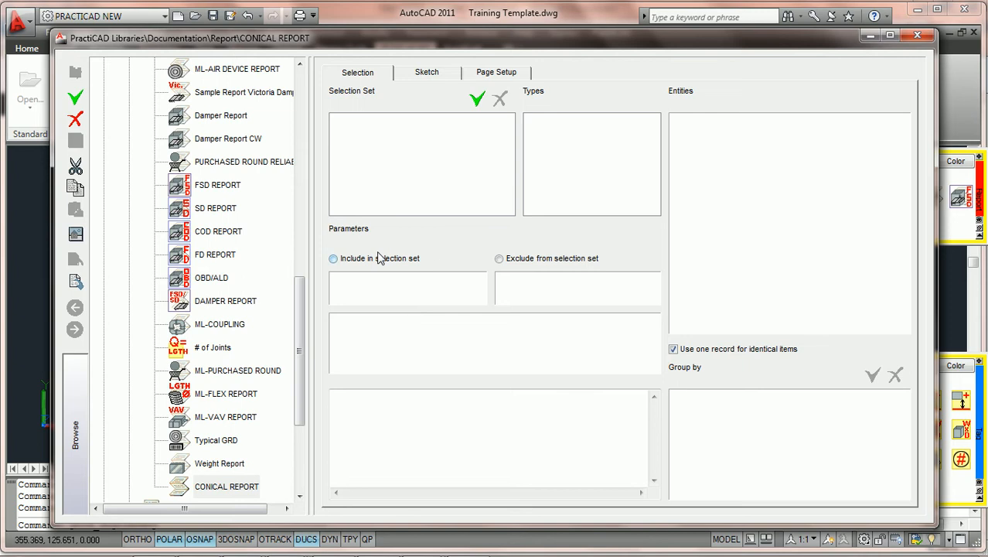
{"action": "left_click", "coordinate": [890, 37]}
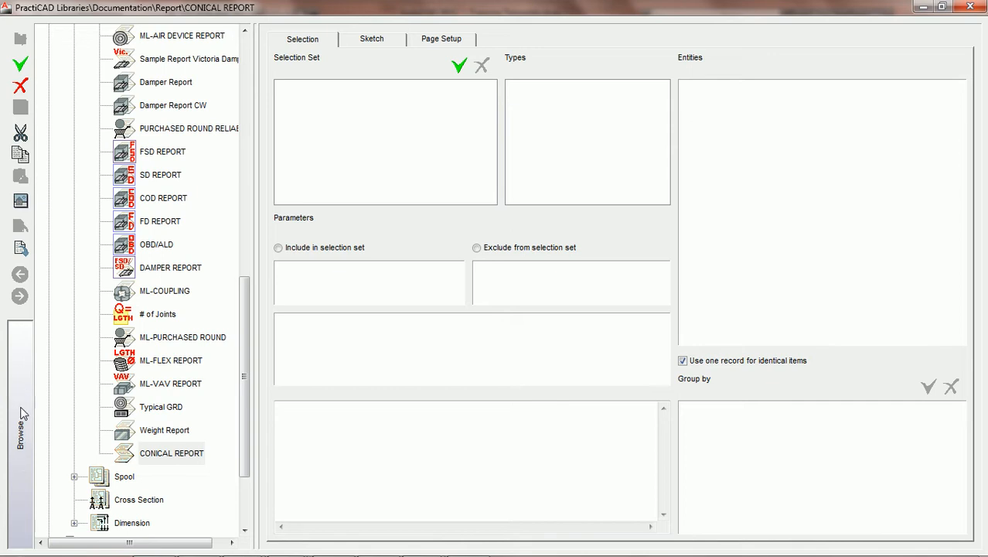
{"action": "left_click", "coordinate": [21, 447]}
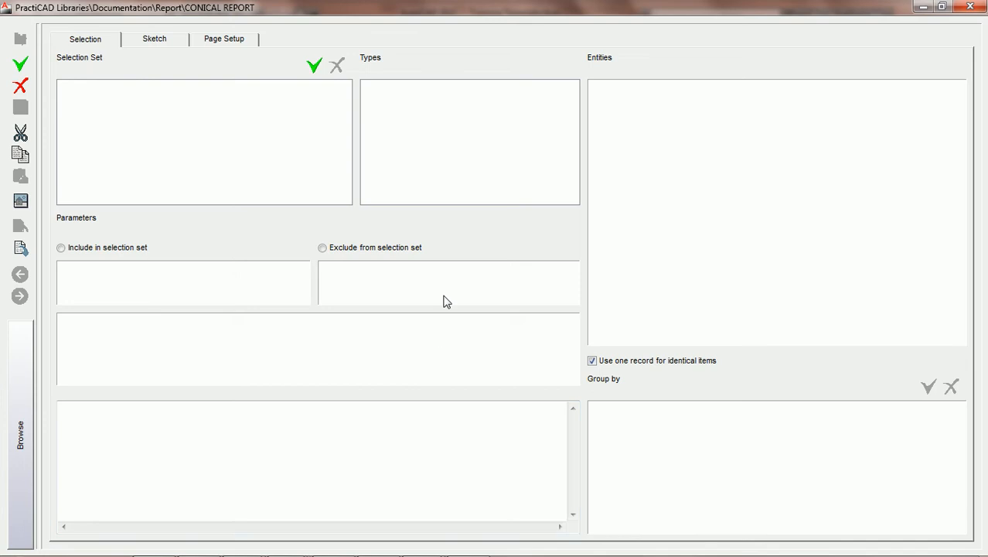
- Expand the report sketch to two Document rows enclosed by a Page row above and a Page row below
{"action": "left_click", "coordinate": [156, 39]}
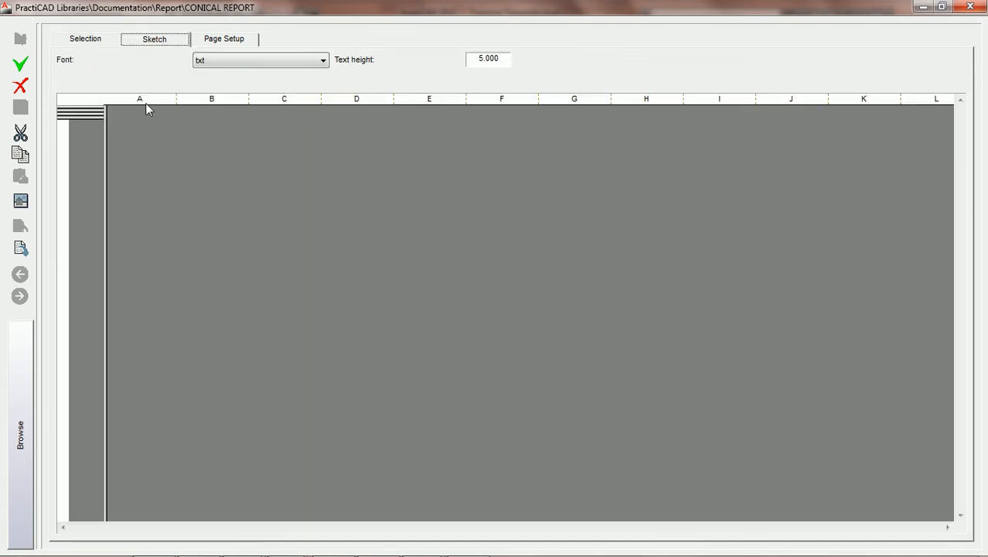
{"action": "left_click", "coordinate": [96, 125]}
{"action": "left_click", "coordinate": [98, 113]}
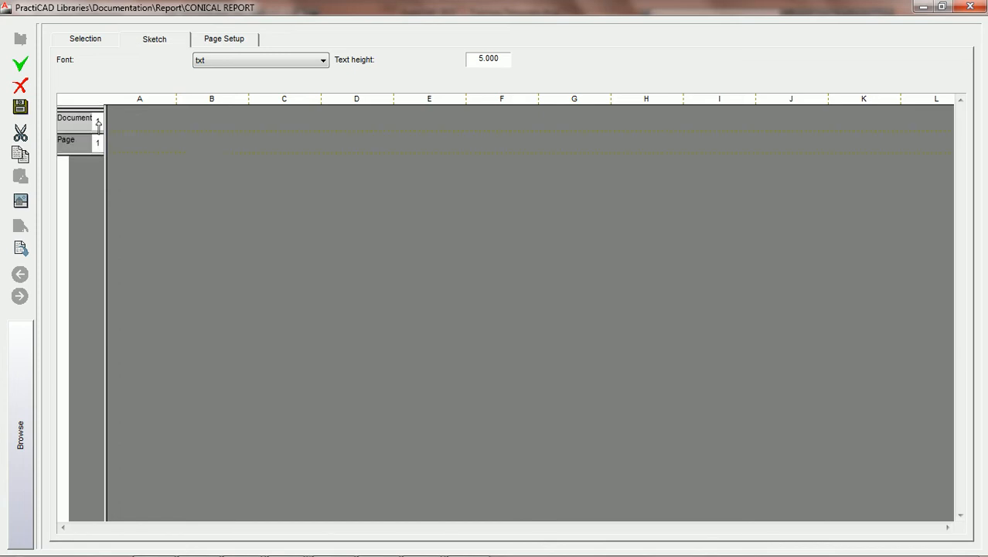
{"action": "left_click", "coordinate": [98, 113]}
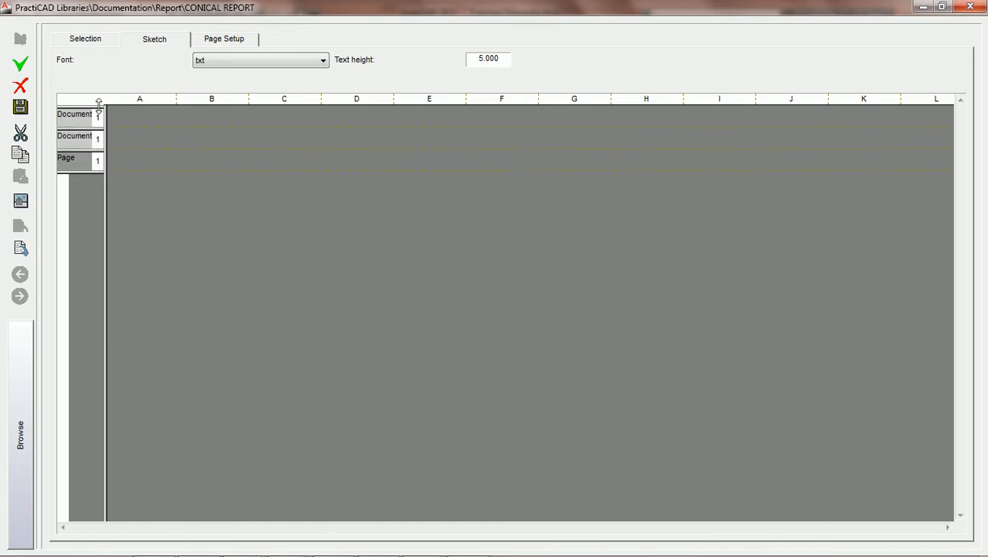
{"action": "left_click", "coordinate": [99, 114]}
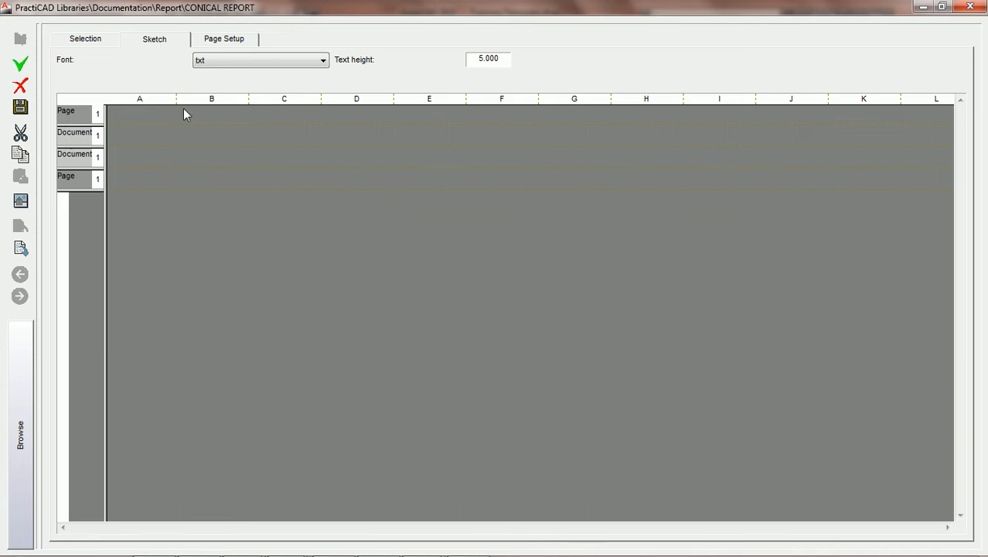
- Add a selection set named CONICALS to the report
{"action": "left_click", "coordinate": [85, 40]}
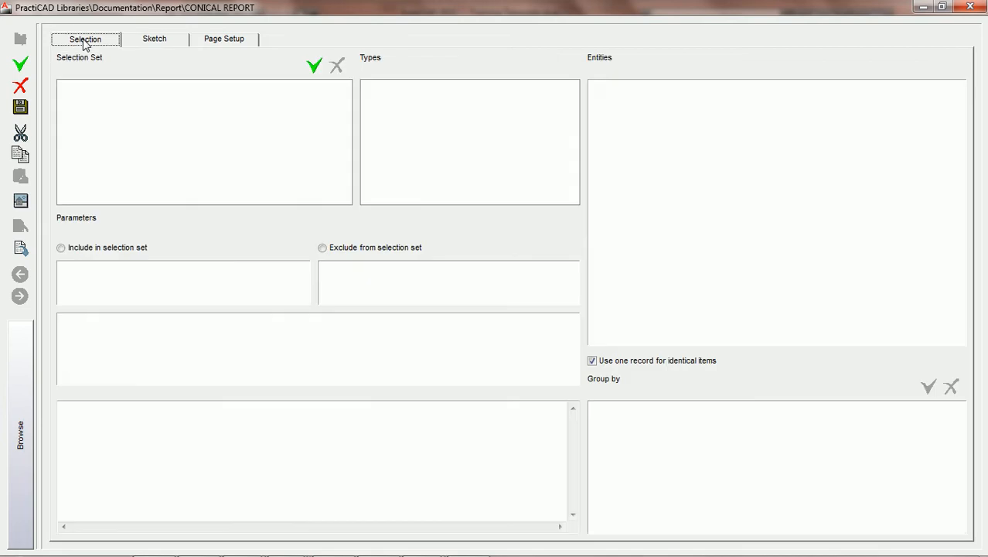
{"action": "left_click", "coordinate": [161, 40]}
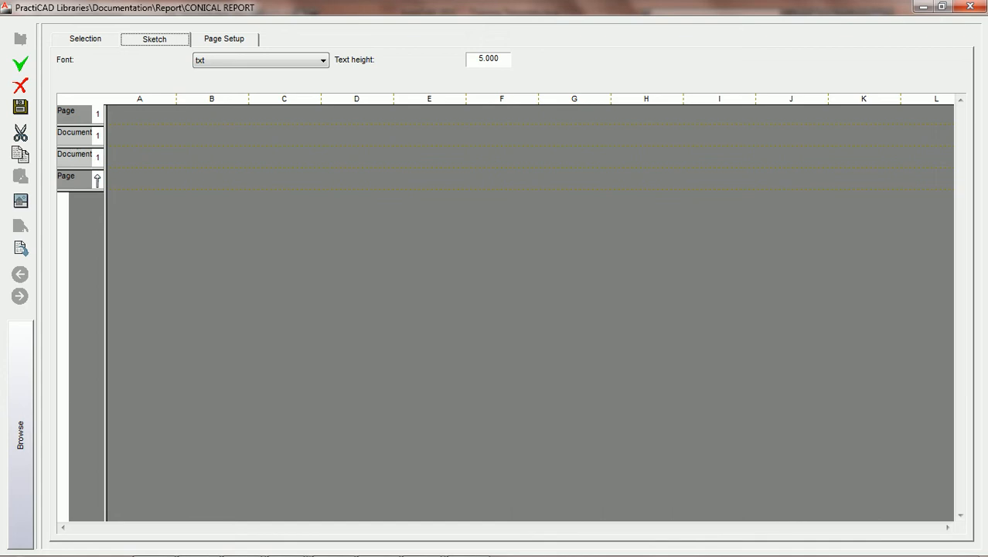
{"action": "left_click", "coordinate": [89, 43]}
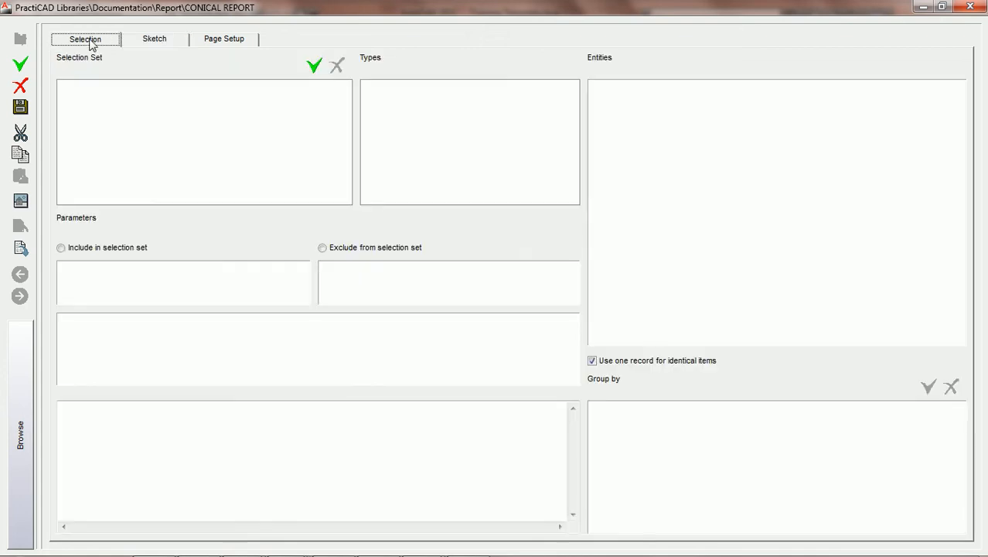
{"action": "left_click", "coordinate": [313, 67]}
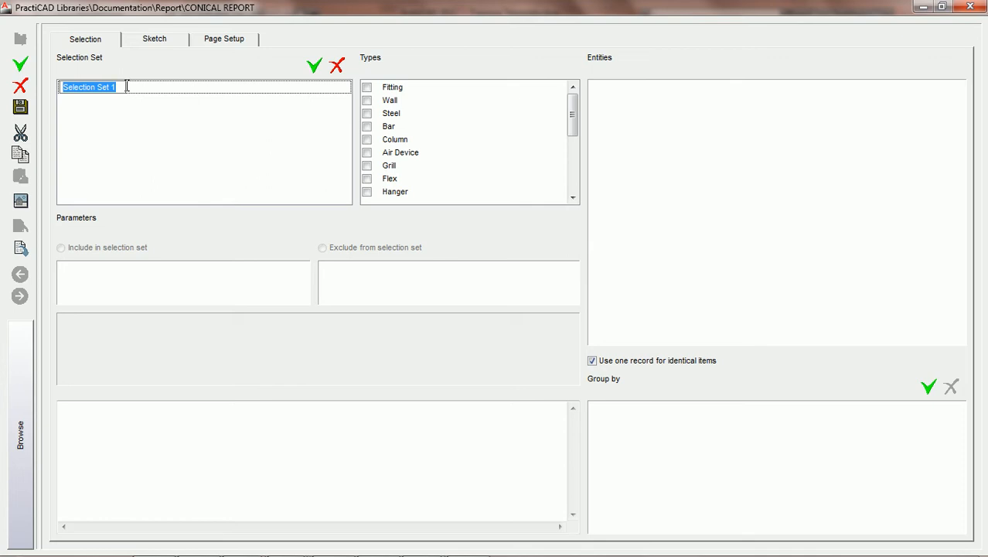
{"action": "type", "text": "conic"}
{"action": "key", "text": "BackSpace"}
{"action": "key", "text": "BackSpace"}
{"action": "key", "text": "BackSpace"}
{"action": "key", "text": "BackSpace"}
{"action": "key", "text": "BackSpace"}
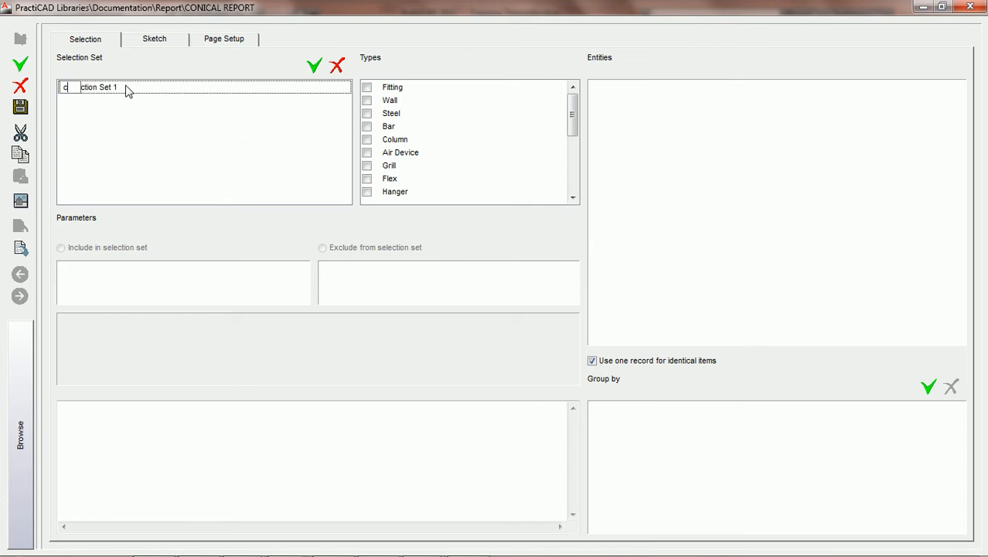
{"action": "type", "text": "CONICALS"}
{"action": "key", "text": "Return"}
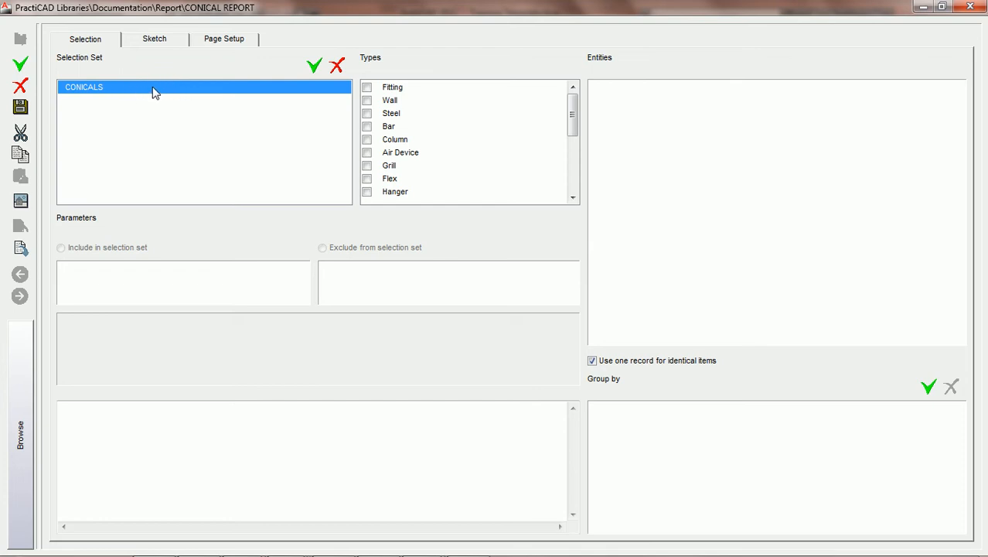
- Insert the CONICALS and Detail rows between the two Document rows and widen the sketch area through column D
{"action": "left_click", "coordinate": [154, 41]}
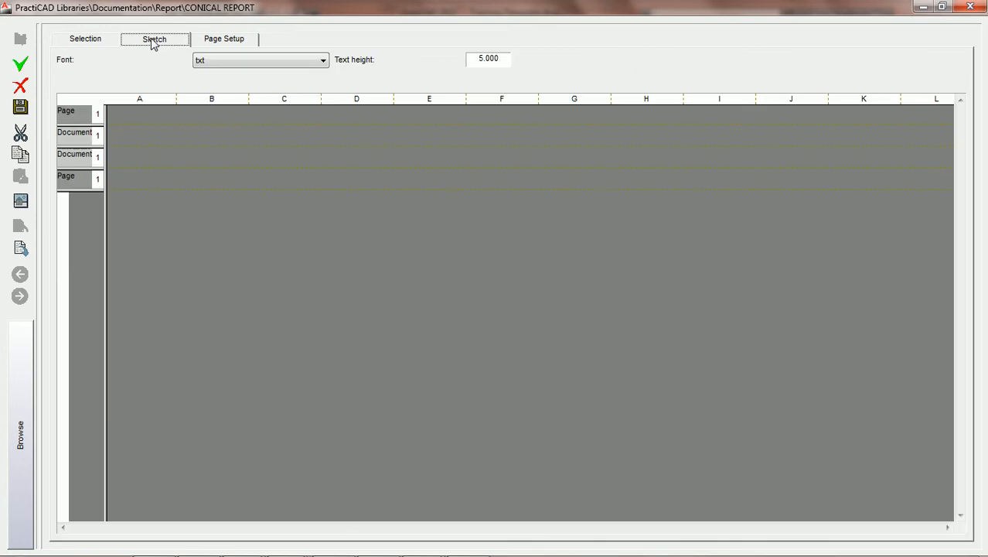
{"action": "left_click", "coordinate": [89, 142]}
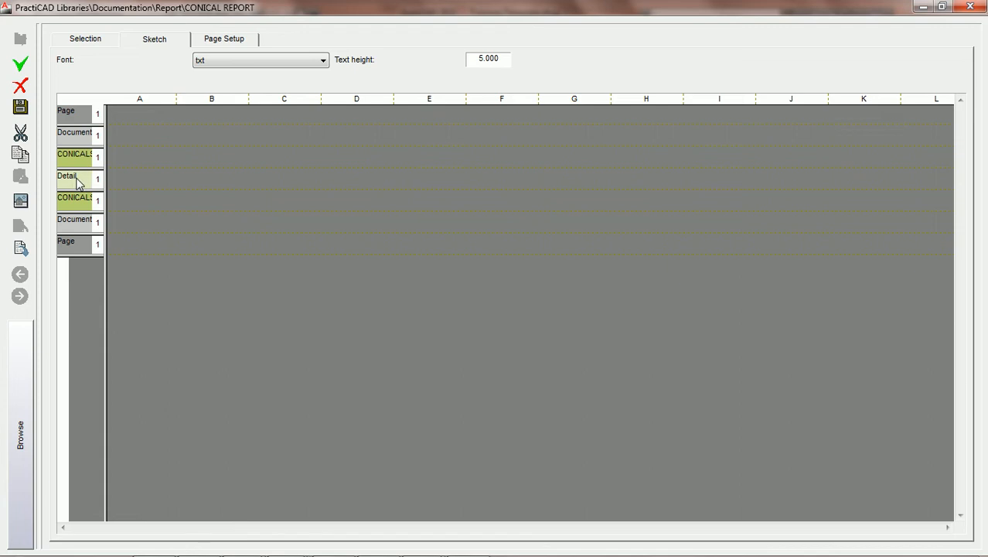
{"action": "left_click_drag", "start_coordinate": [105, 184], "coordinate": [395, 190]}
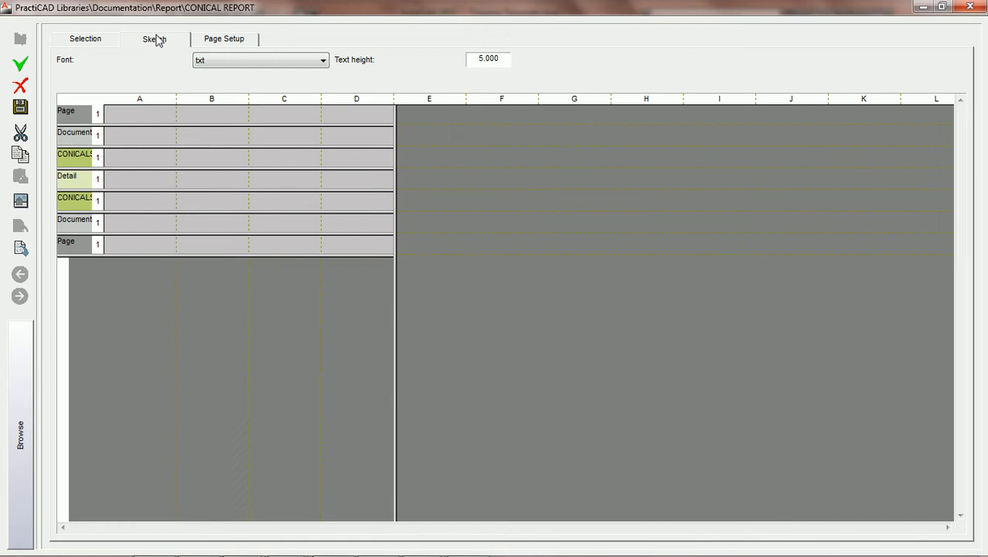
- Include the Fitting type in the CONICALS selection set
{"action": "left_click", "coordinate": [80, 41]}
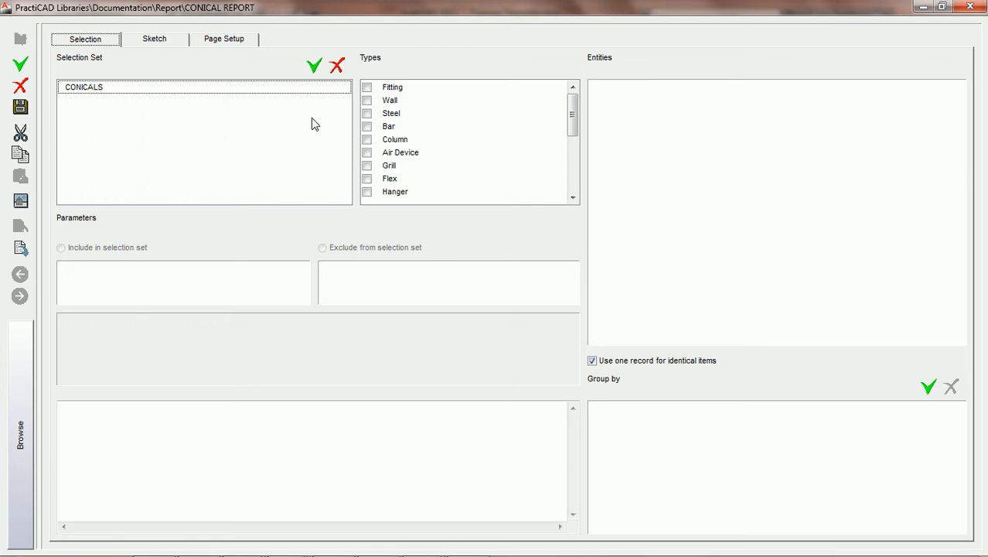
{"action": "left_click", "coordinate": [366, 88]}
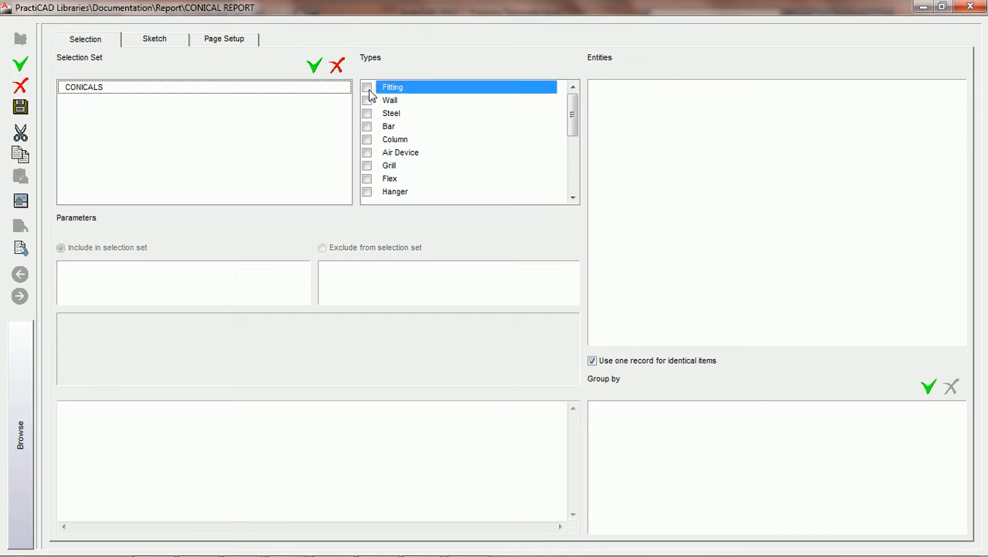
{"action": "left_click", "coordinate": [367, 87]}
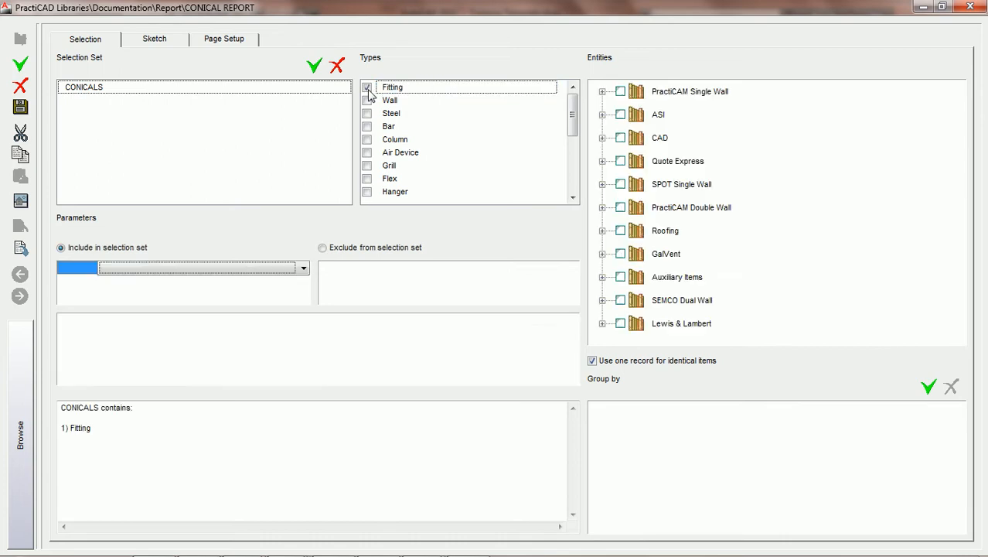
- Browse the PractiCAM Single Wall entities down to the rectangular straight fittings
{"action": "left_click_drag", "start_coordinate": [573, 128], "coordinate": [574, 108]}
{"action": "left_click", "coordinate": [602, 92]}
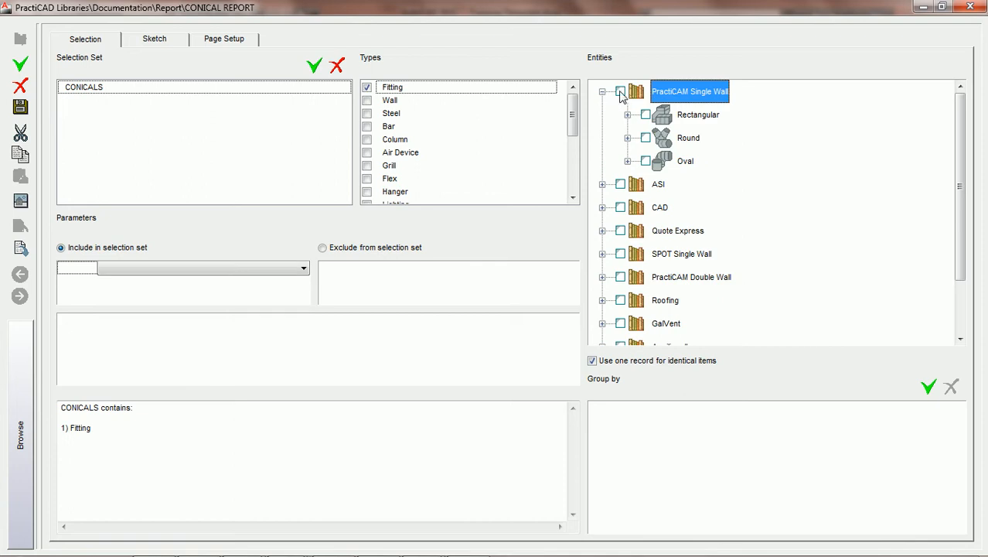
{"action": "left_click", "coordinate": [627, 114]}
{"action": "left_click", "coordinate": [652, 138]}
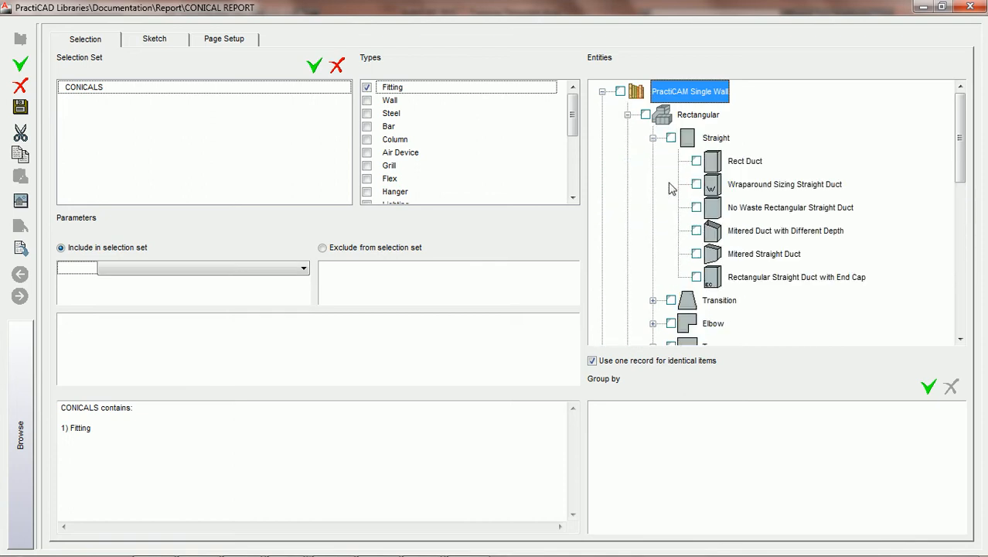
{"action": "left_click", "coordinate": [602, 91]}
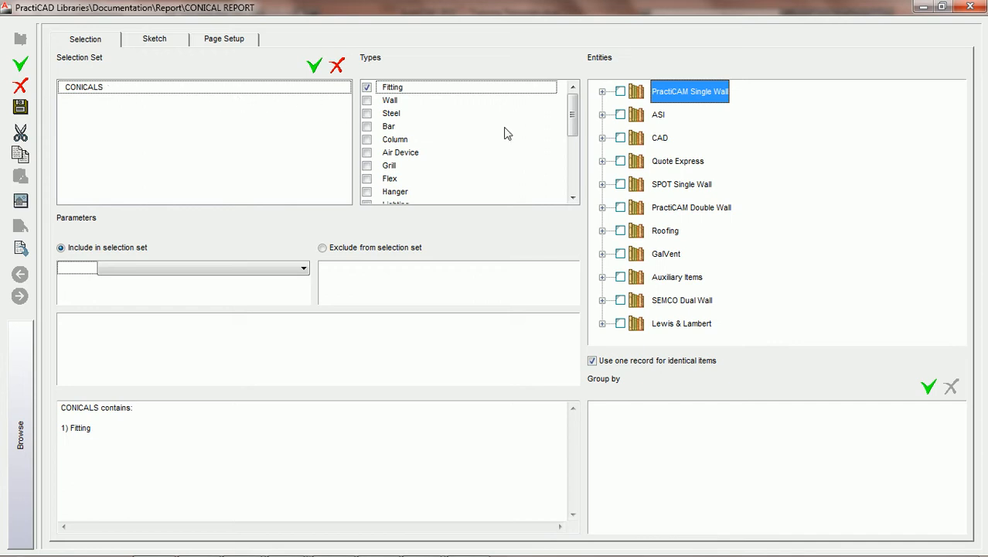
{"action": "left_click", "coordinate": [602, 92]}
{"action": "left_click", "coordinate": [602, 92]}
{"action": "left_click", "coordinate": [602, 92]}
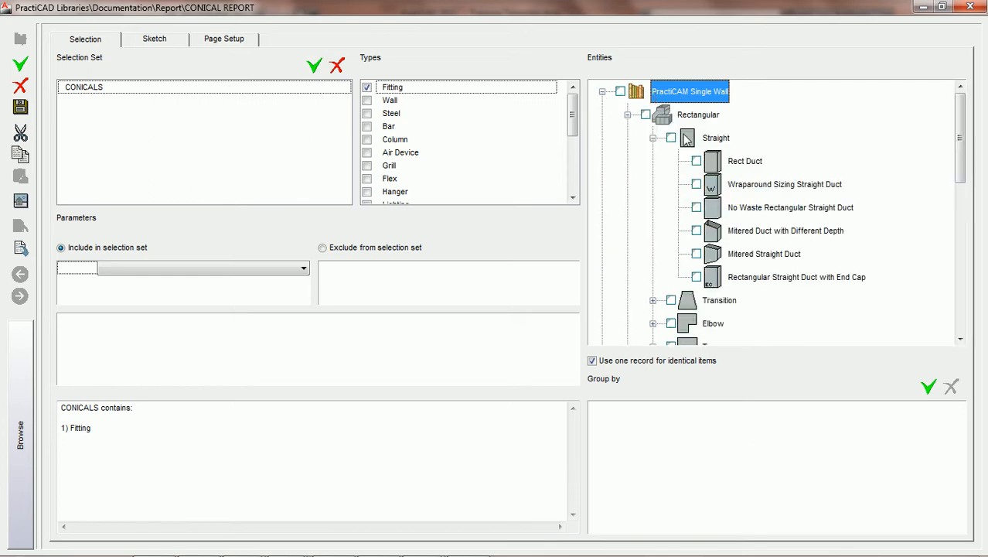
- Limit the fittings to Round Reducer among the round transitions of PractiCAM Single Wall
{"action": "left_click", "coordinate": [627, 114]}
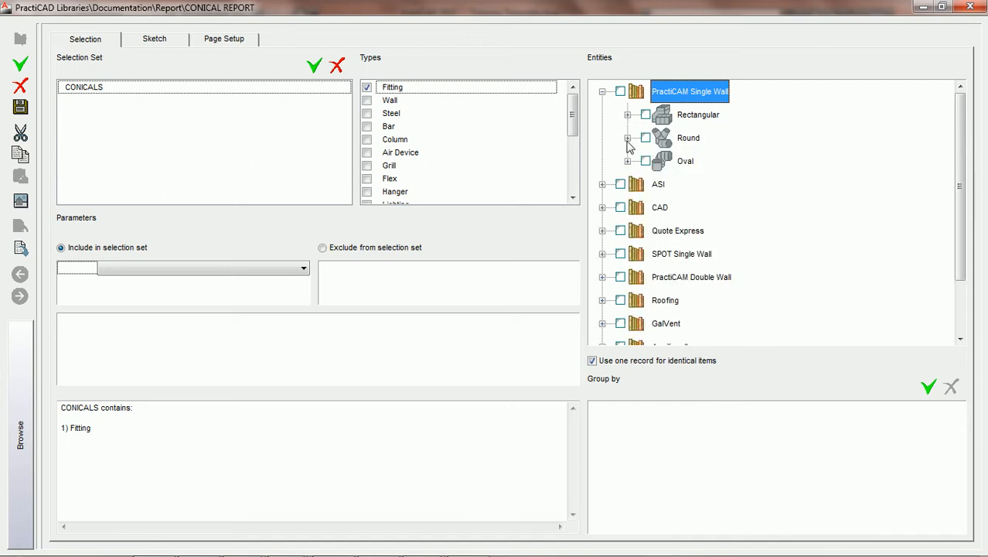
{"action": "left_click", "coordinate": [628, 137]}
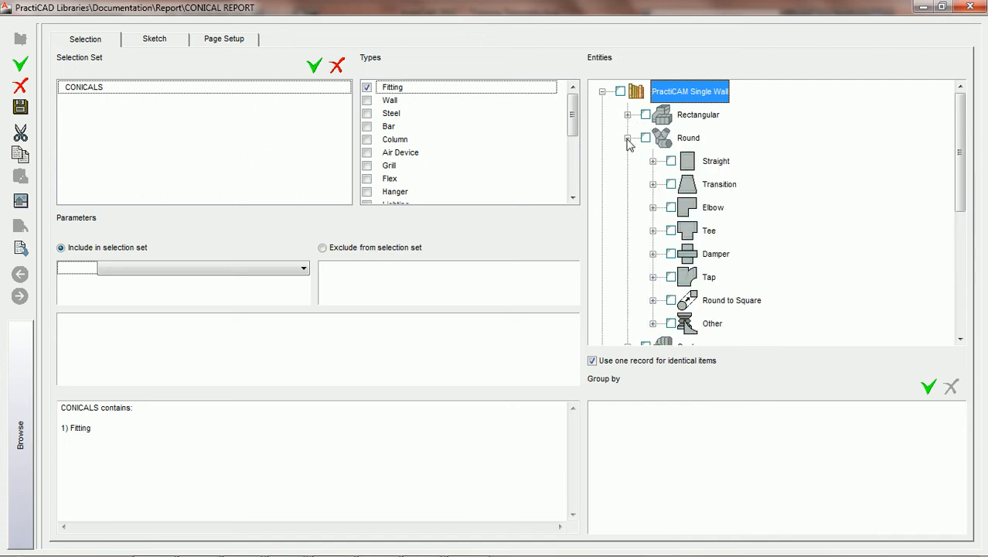
{"action": "left_click", "coordinate": [653, 184]}
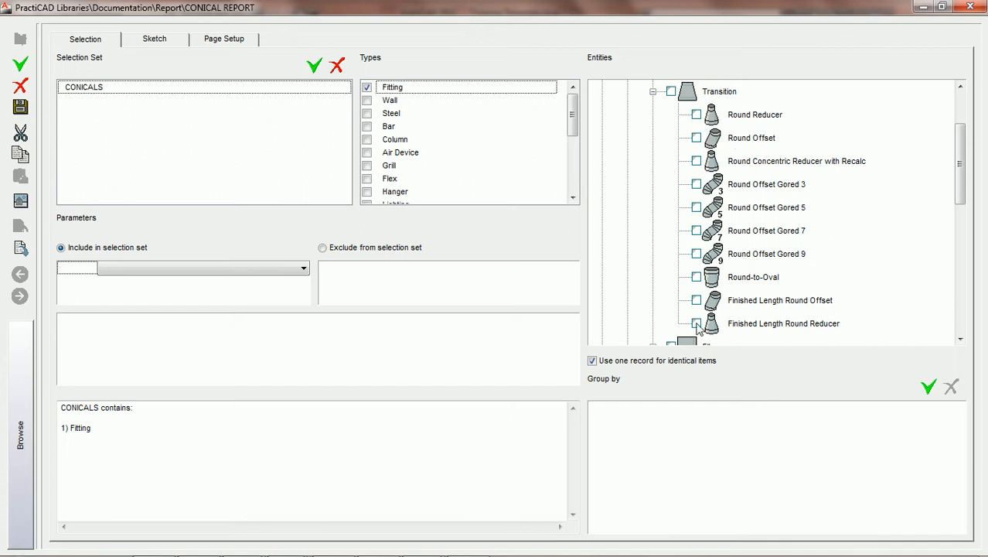
{"action": "left_click", "coordinate": [697, 114]}
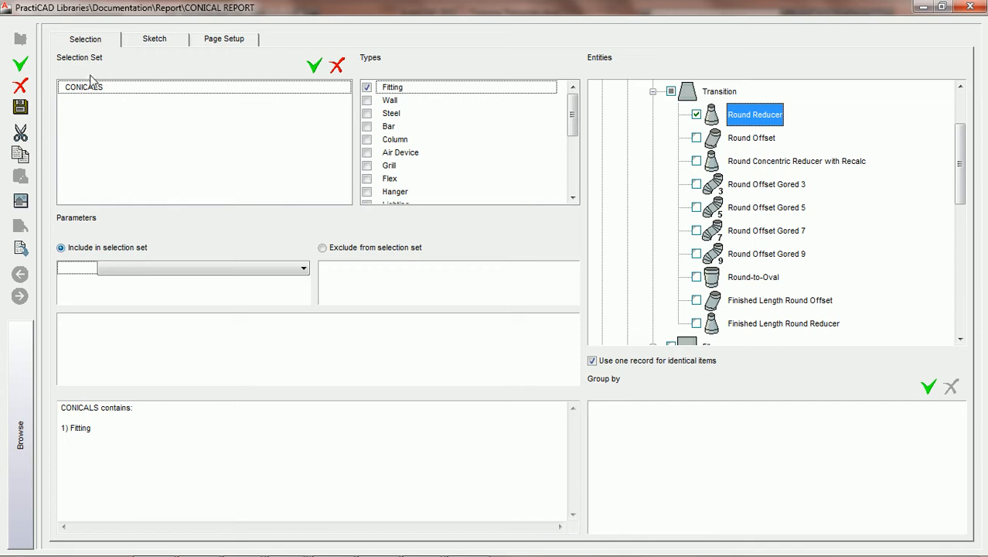
- Add an inclusion parameter on Catalog with the equal condition
{"action": "left_click", "coordinate": [305, 269]}
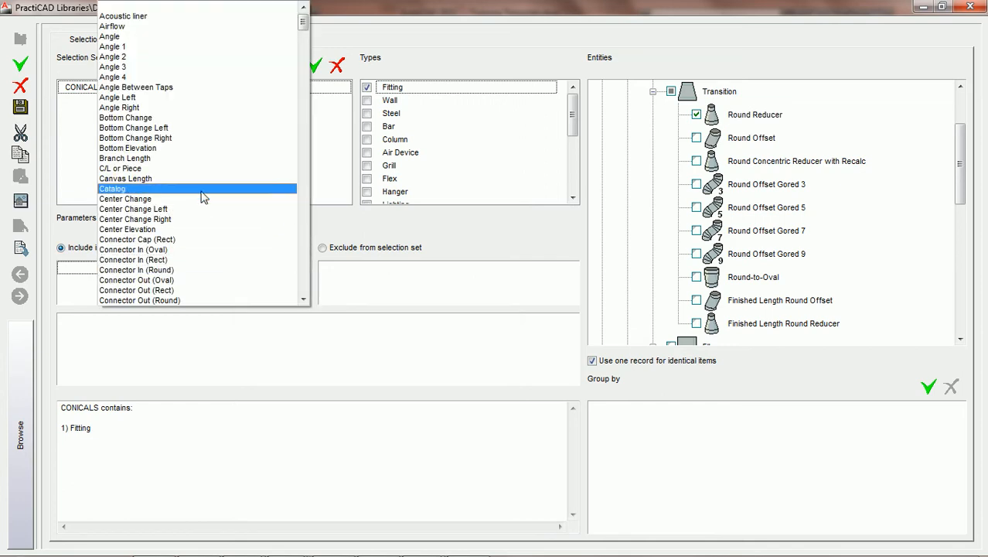
{"action": "scroll", "coordinate": [178, 191], "scroll_direction": "down", "scroll_amount": 6}
{"action": "key", "text": "Return"}
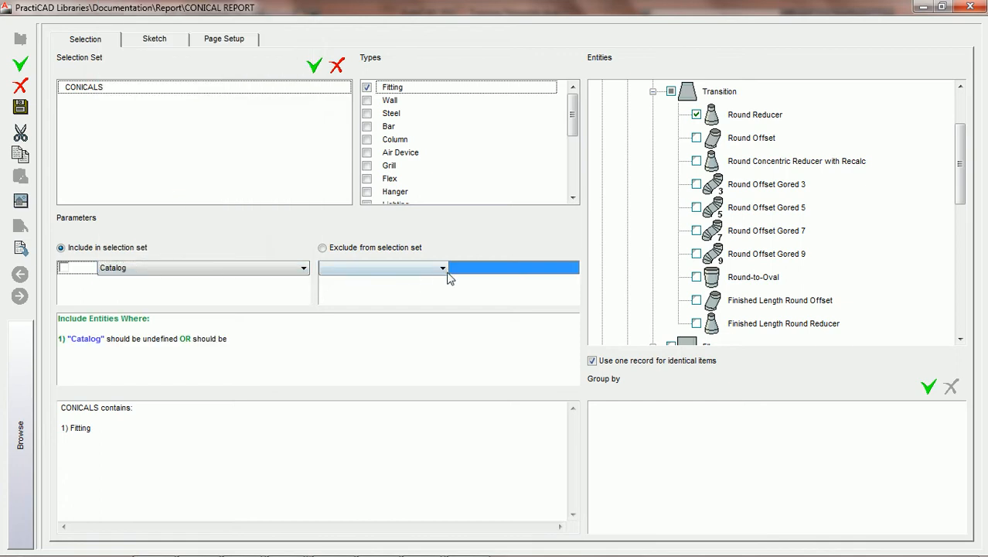
{"action": "left_click", "coordinate": [442, 267]}
{"action": "left_click", "coordinate": [398, 292]}
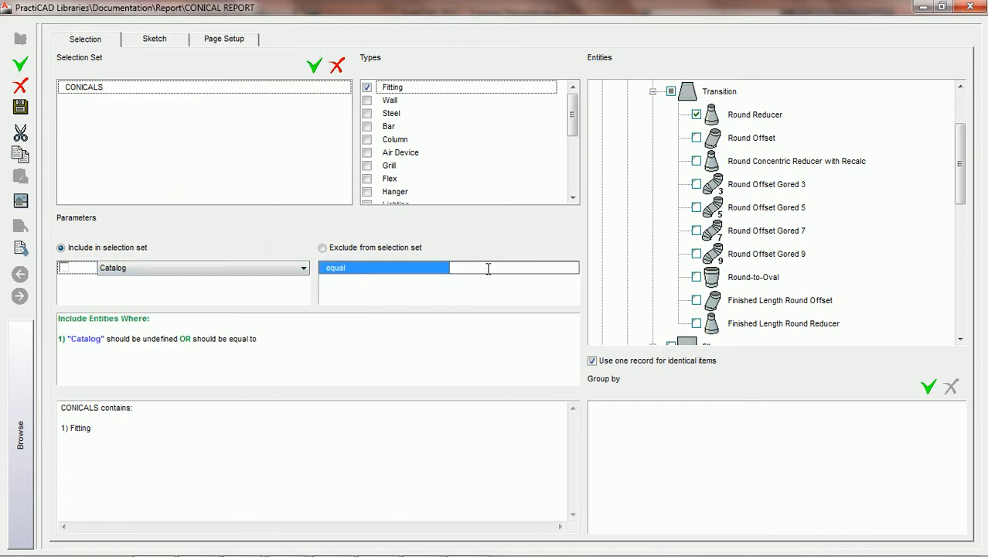
- Set the value of the Catalog equal condition to CONICALS
{"action": "type", "text": "CONICAL REPORT"}
{"action": "key", "text": "BackSpace"}
{"action": "key", "text": "BackSpace"}
{"action": "key", "text": "BackSpace"}
{"action": "key", "text": "BackSpace"}
{"action": "key", "text": "BackSpace"}
{"action": "key", "text": "BackSpace"}
{"action": "key", "text": "BackSpace"}
{"action": "type", "text": "S"}
{"action": "key", "text": "Return"}
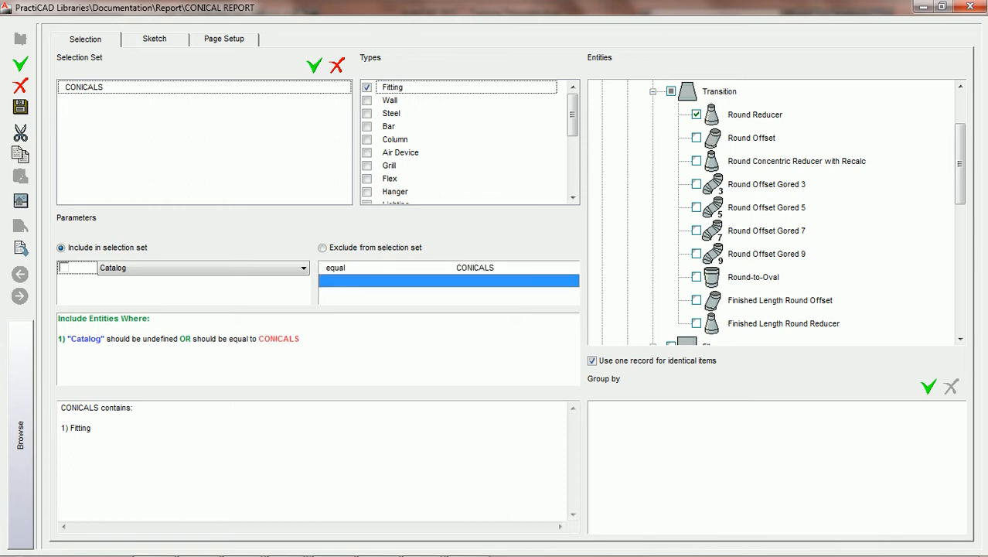
{"action": "left_click", "coordinate": [490, 267]}
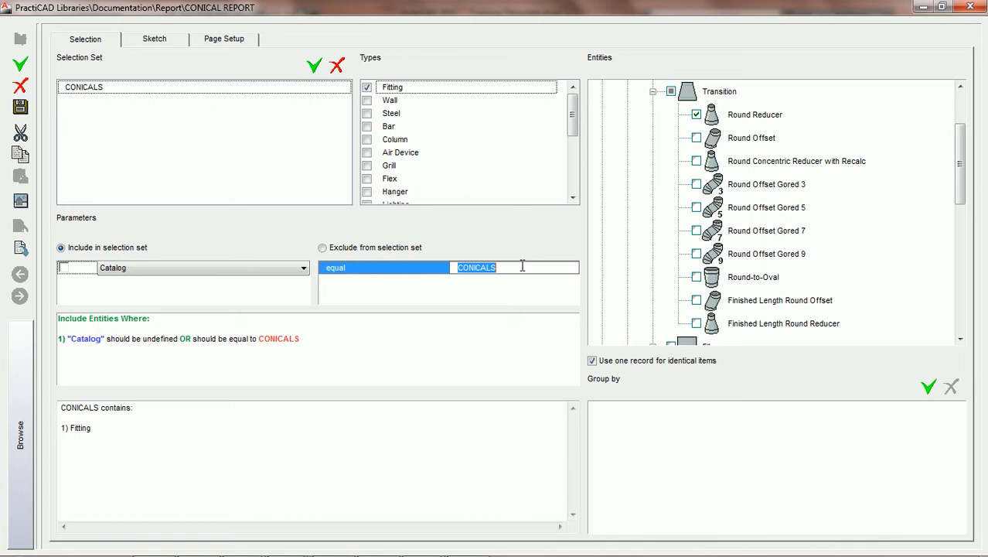
{"action": "left_click", "coordinate": [518, 265]}
- Save the report changes and open the single wall Round Reducer in the library tree to check its catalog names
{"action": "left_click", "coordinate": [17, 398]}
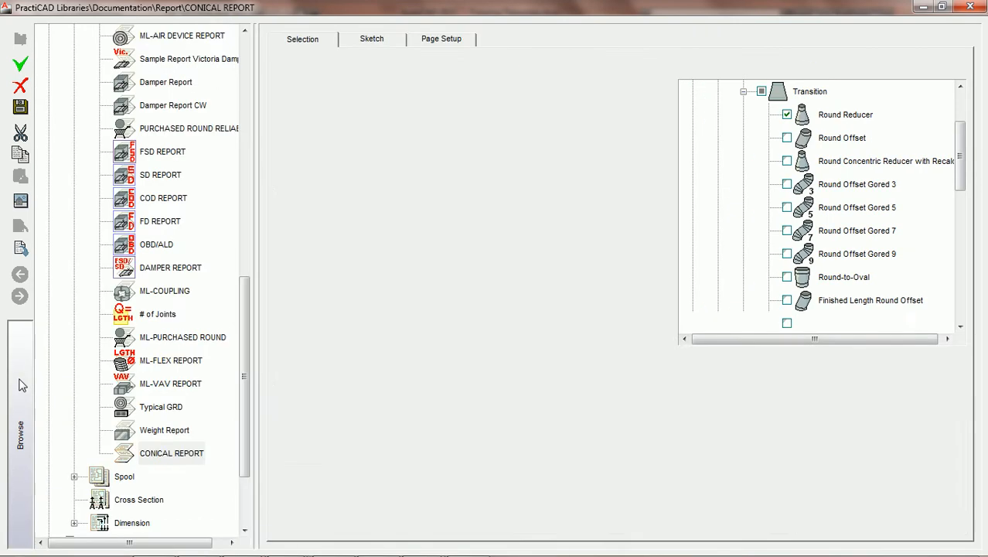
{"action": "left_click_drag", "start_coordinate": [244, 334], "coordinate": [261, 90]}
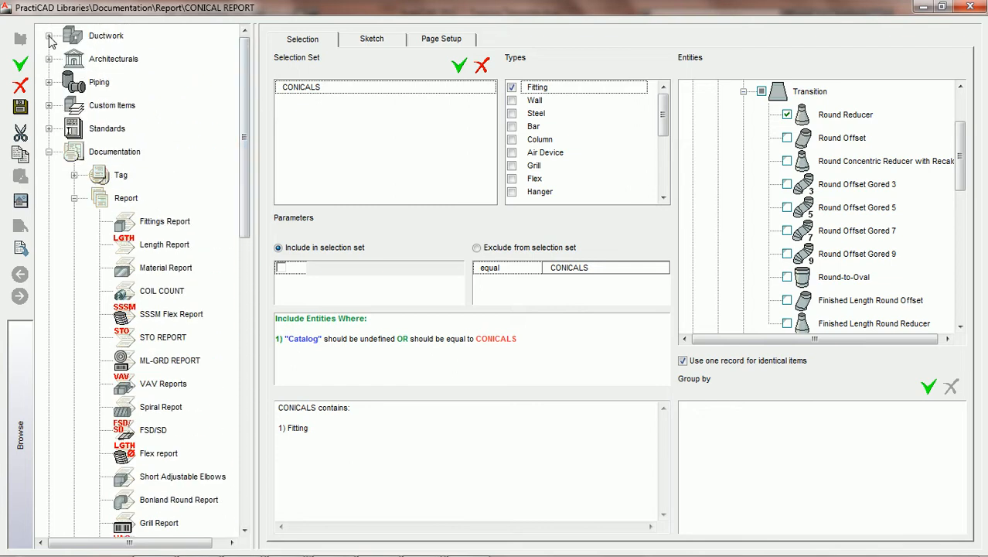
{"action": "left_click", "coordinate": [48, 35]}
{"action": "left_click", "coordinate": [74, 58]}
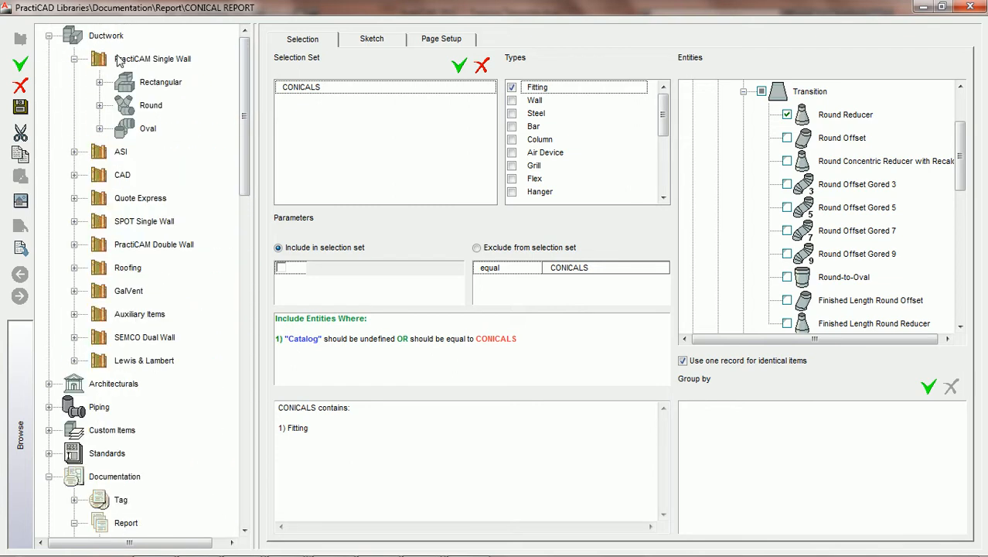
{"action": "left_click", "coordinate": [99, 105]}
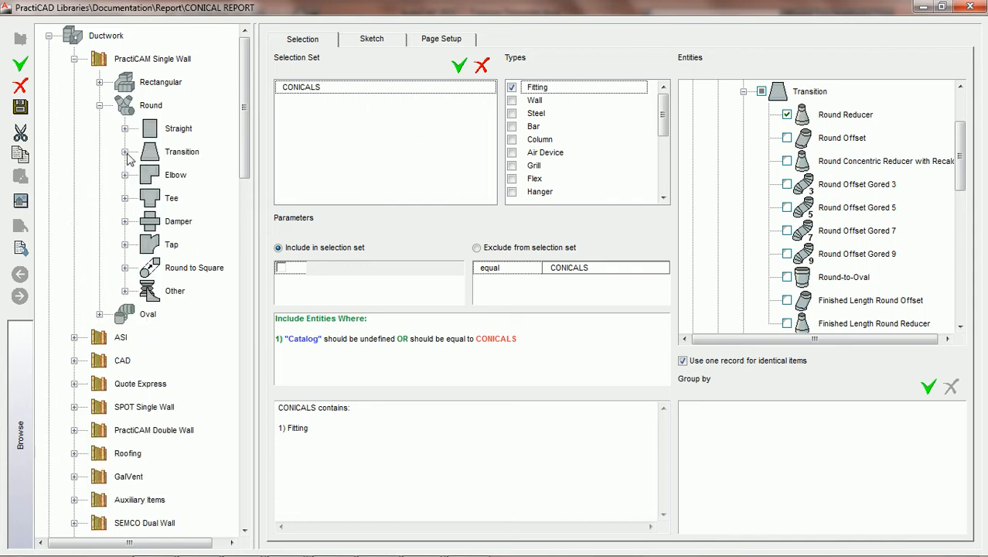
{"action": "left_click", "coordinate": [125, 151]}
{"action": "left_click", "coordinate": [220, 176]}
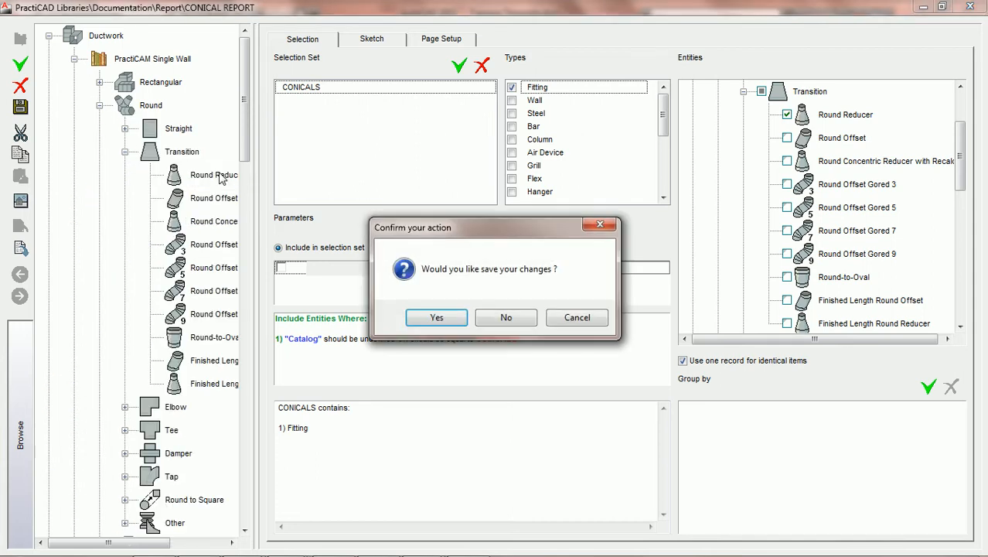
{"action": "left_click", "coordinate": [439, 319]}
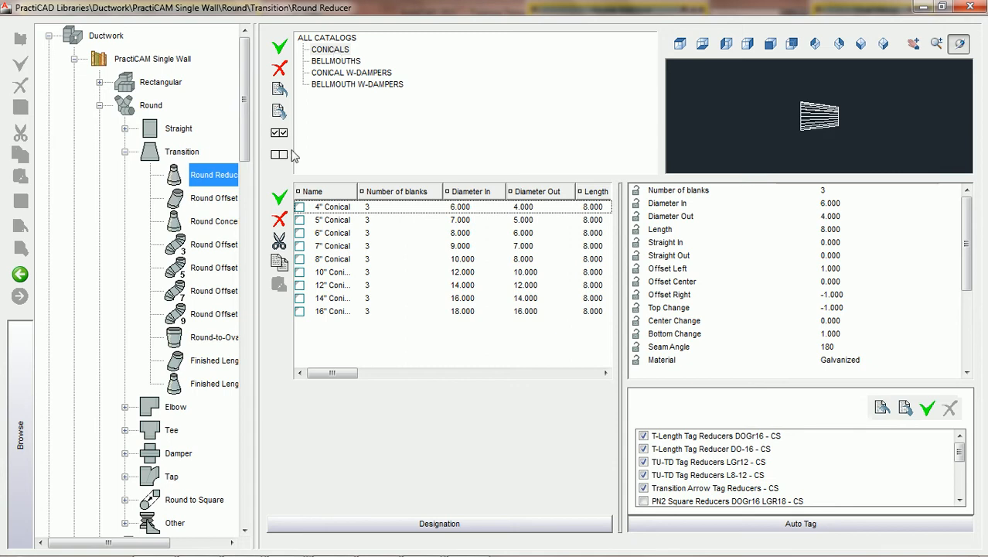
- Return to CONICAL REPORT, hide the library tree and review the CONICALS set's Fitting conditions and the Wall type
{"action": "left_click", "coordinate": [24, 277]}
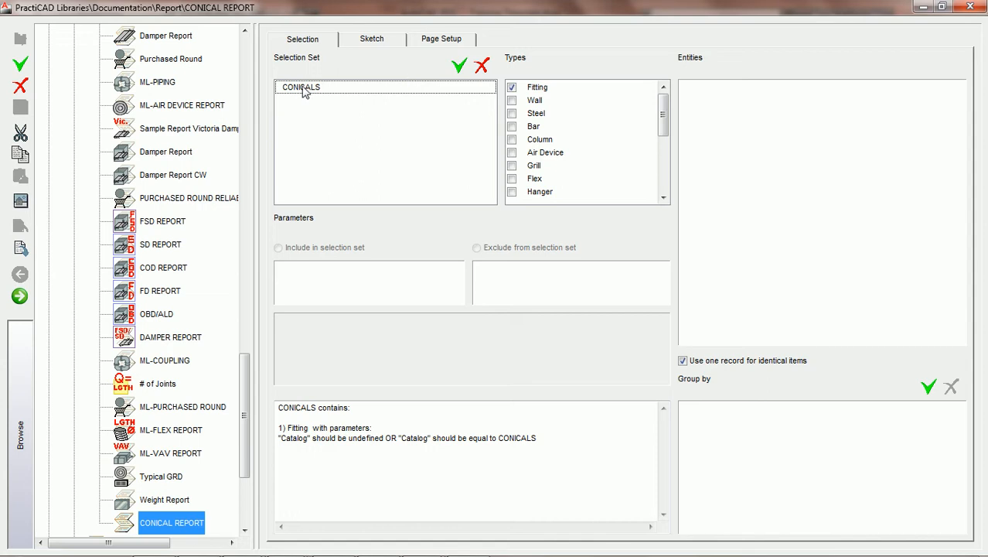
{"action": "left_click", "coordinate": [19, 415]}
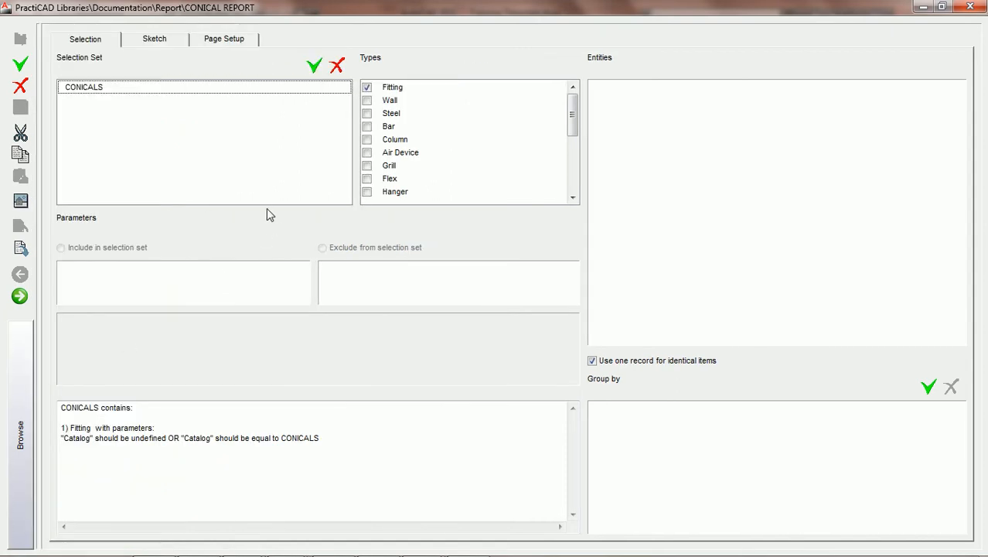
{"action": "left_click", "coordinate": [393, 88]}
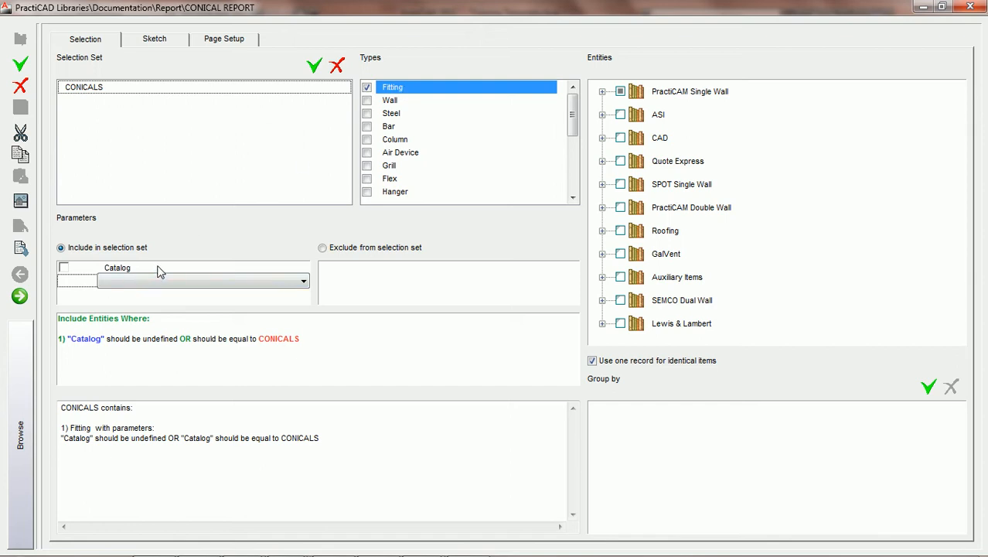
{"action": "left_click", "coordinate": [391, 99]}
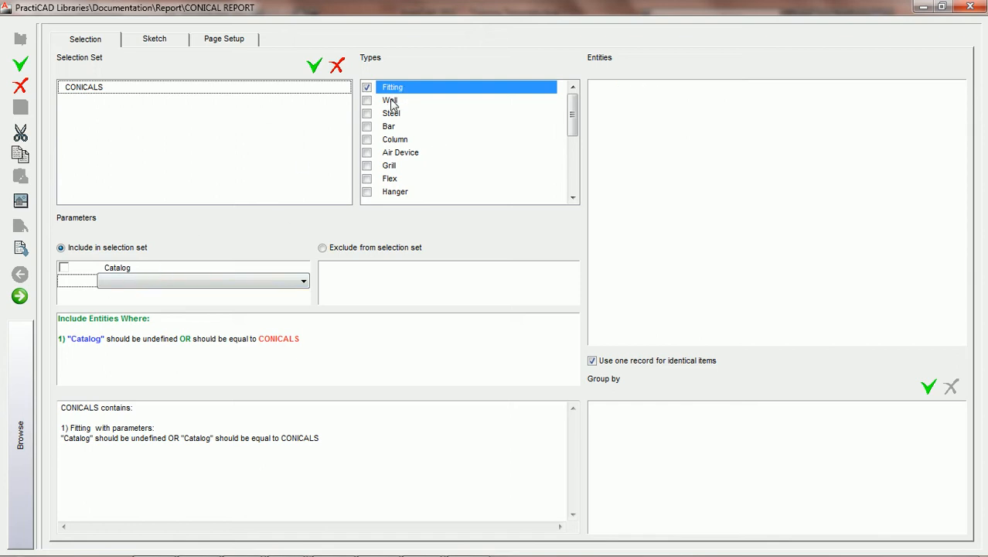
- Require the Catalog parameter to be defined in the Fitting inclusion conditions of the CONICALS set
{"action": "left_click", "coordinate": [390, 100]}
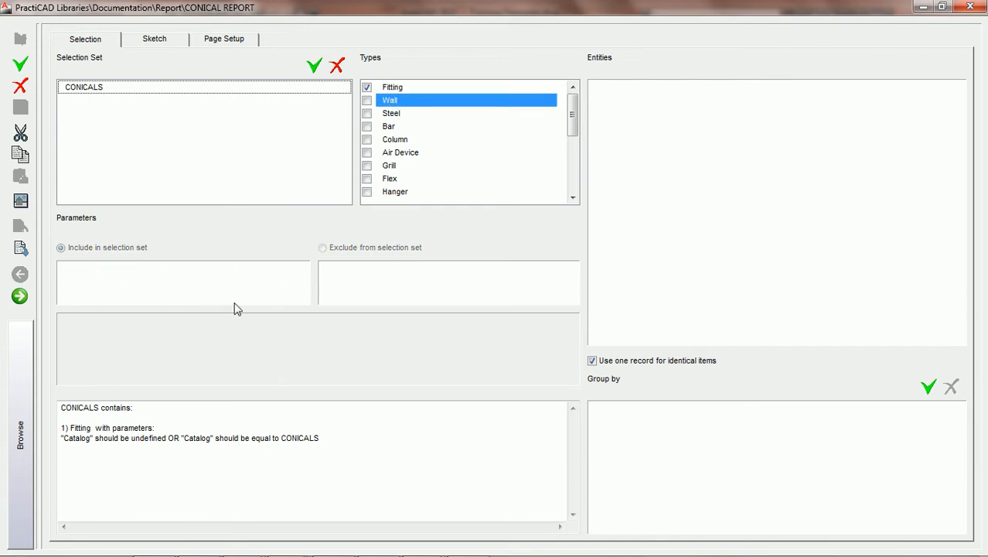
{"action": "left_click", "coordinate": [390, 86]}
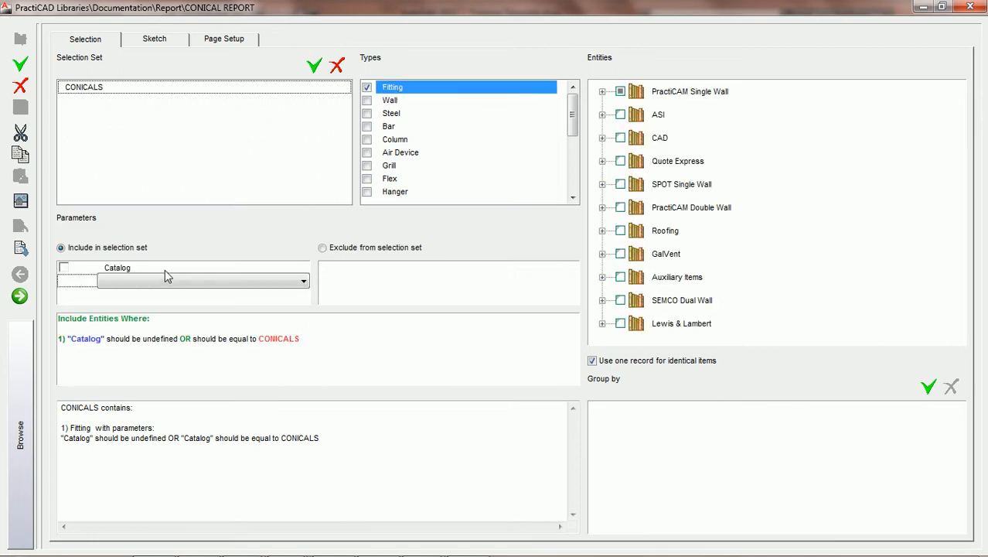
{"action": "left_click", "coordinate": [219, 269]}
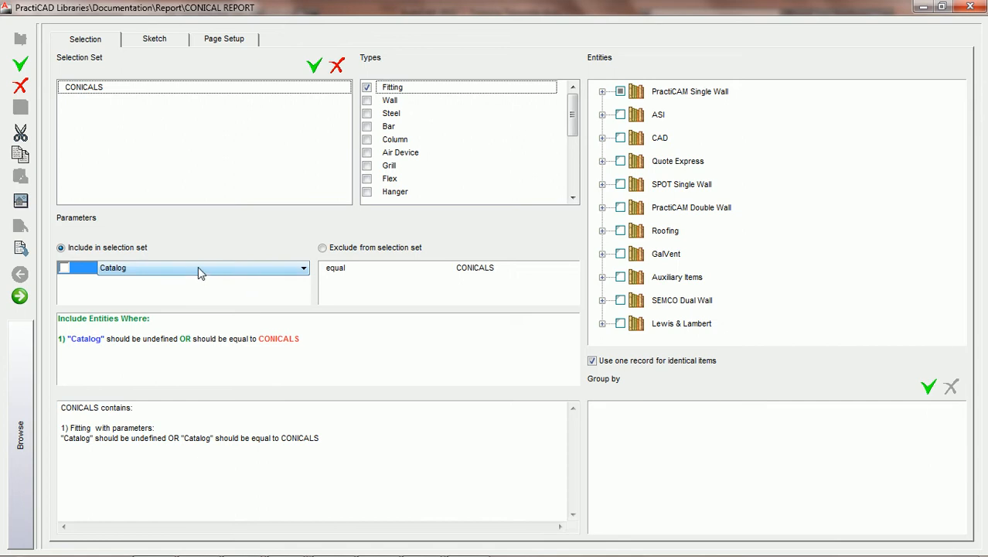
{"action": "left_click", "coordinate": [64, 268]}
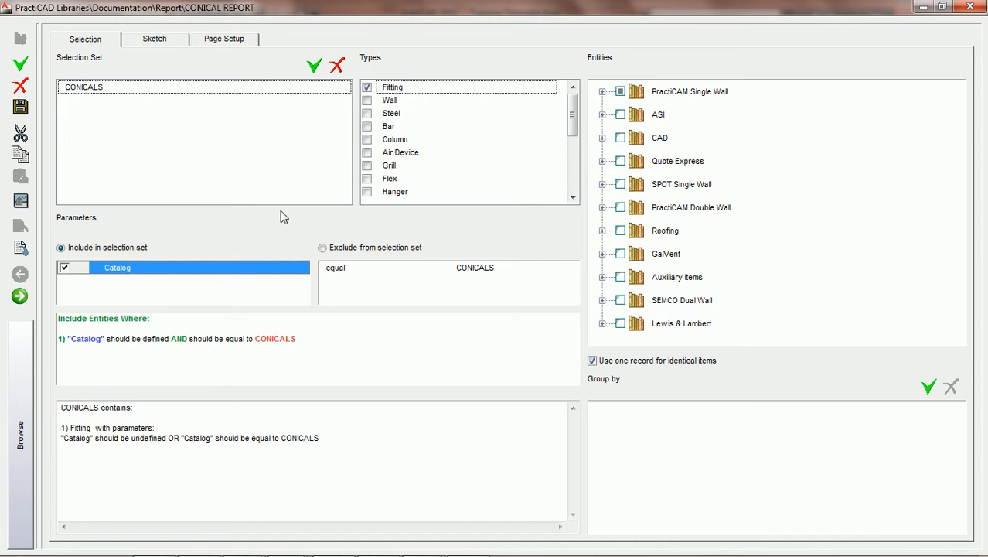
- Expand PractiCAM Single Wall and its Round group among the entities to check which fittings are included
{"action": "left_click", "coordinate": [602, 91]}
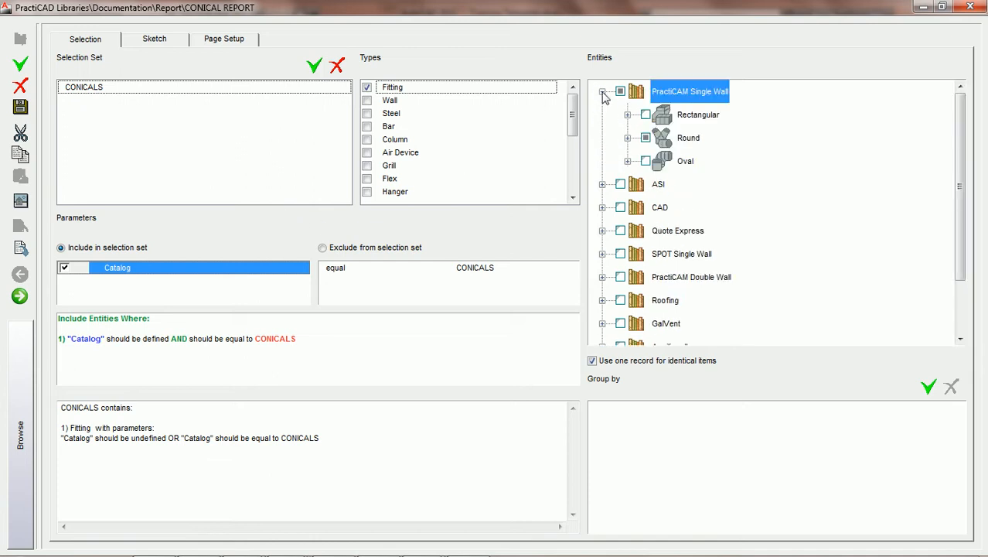
{"action": "left_click", "coordinate": [626, 137]}
{"action": "left_click", "coordinate": [653, 186]}
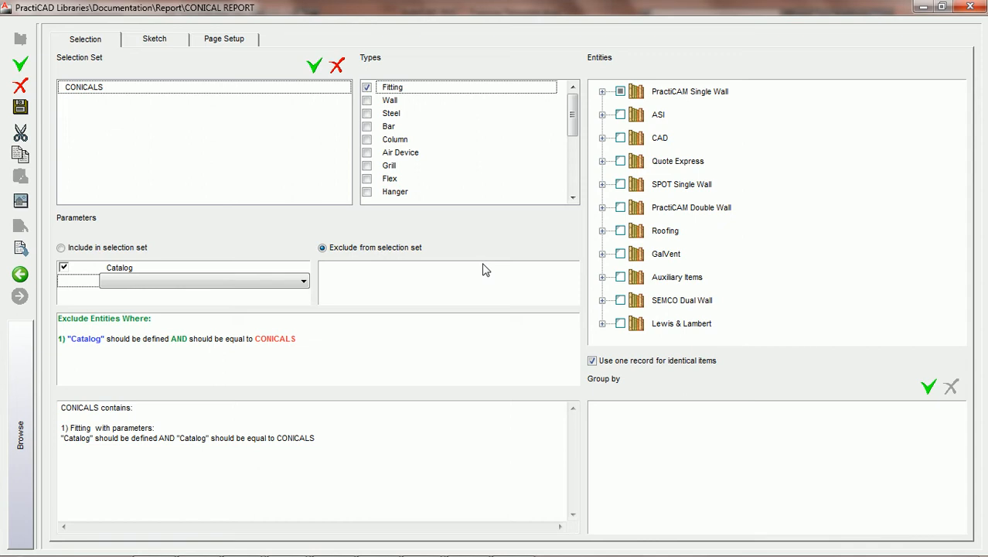
- Open the report's sketch layout and check the sample METALAB PURCHASED ROUND table in the Snipping Tool
{"action": "left_click", "coordinate": [156, 45]}
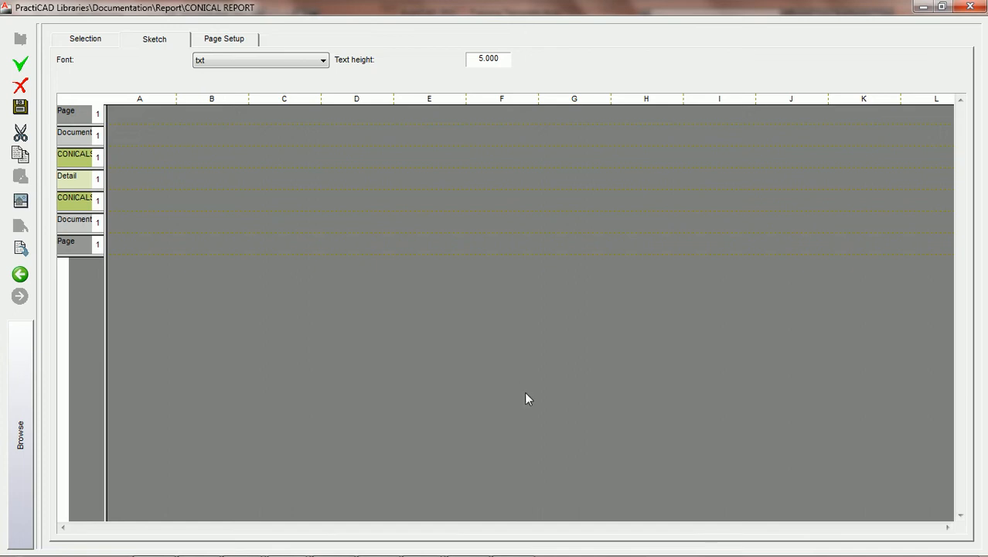
{"action": "mouse_move", "coordinate": [607, 553]}
{"action": "left_click", "coordinate": [514, 541]}
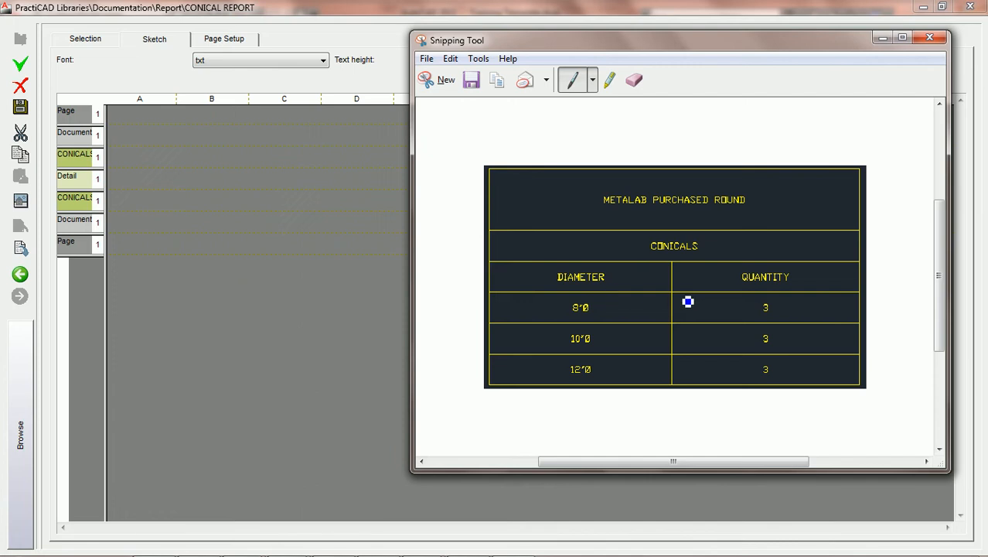
{"action": "left_click", "coordinate": [882, 37]}
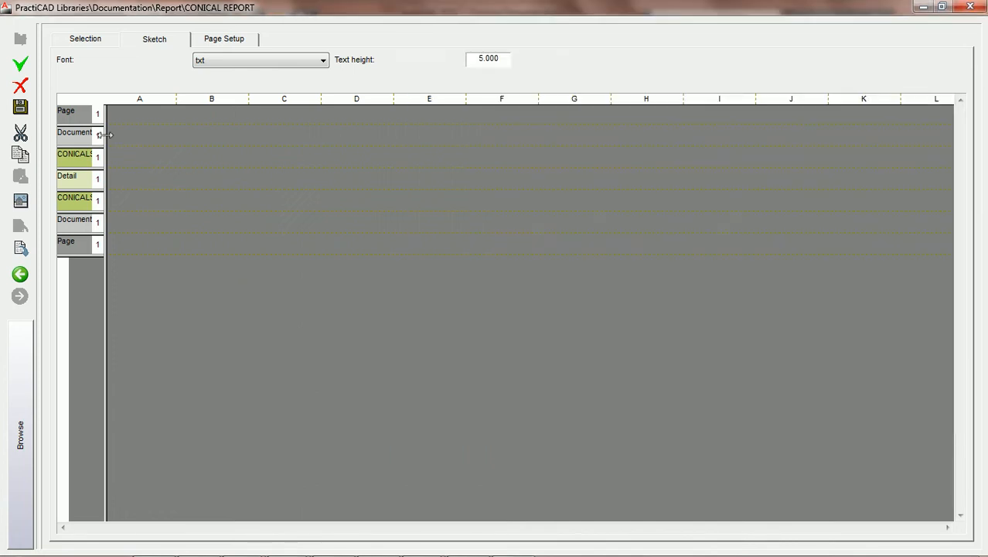
- Lay out the report sketch with two columns, A and B, each widened to about twice the default width
{"action": "left_click_drag", "start_coordinate": [105, 136], "coordinate": [246, 145]}
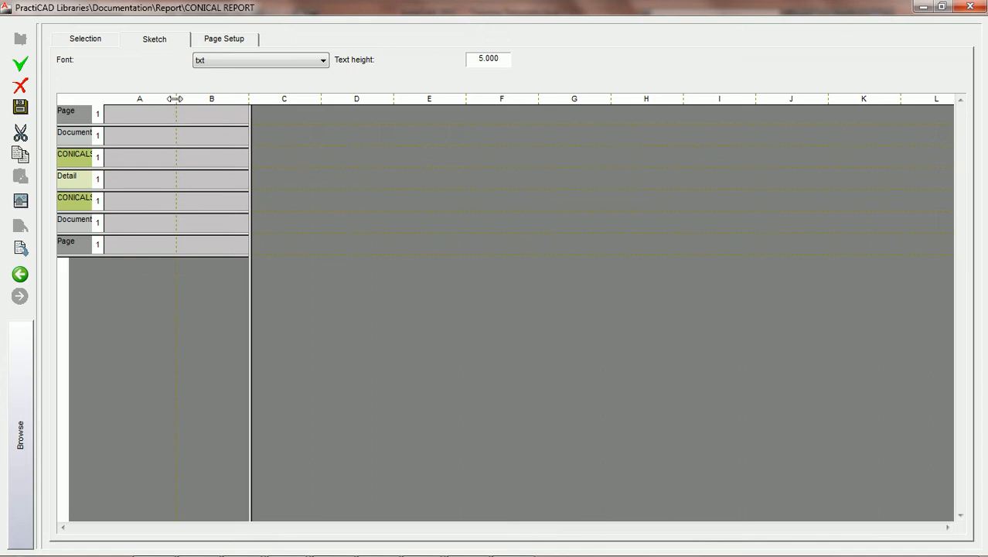
{"action": "left_click_drag", "start_coordinate": [175, 99], "coordinate": [245, 104]}
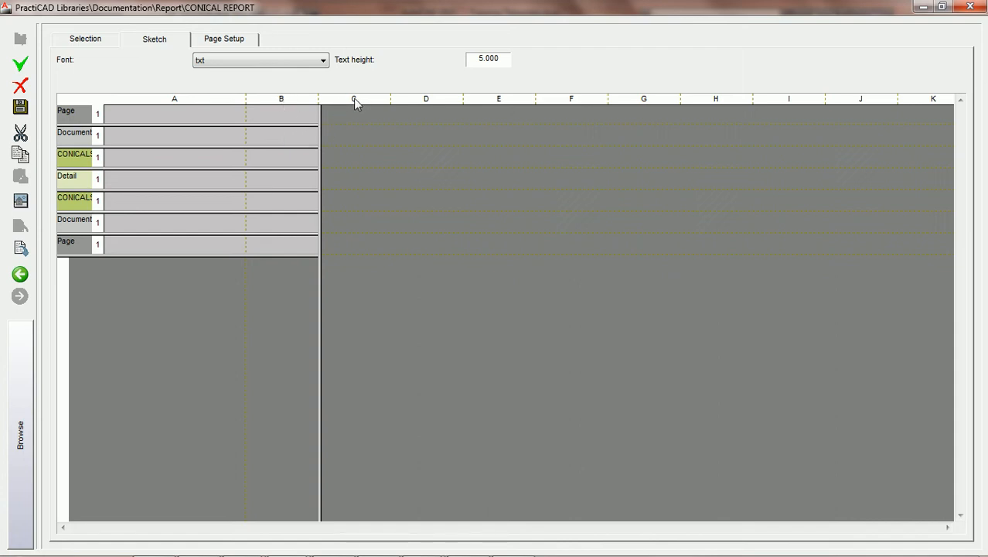
{"action": "left_click_drag", "start_coordinate": [317, 97], "coordinate": [391, 97]}
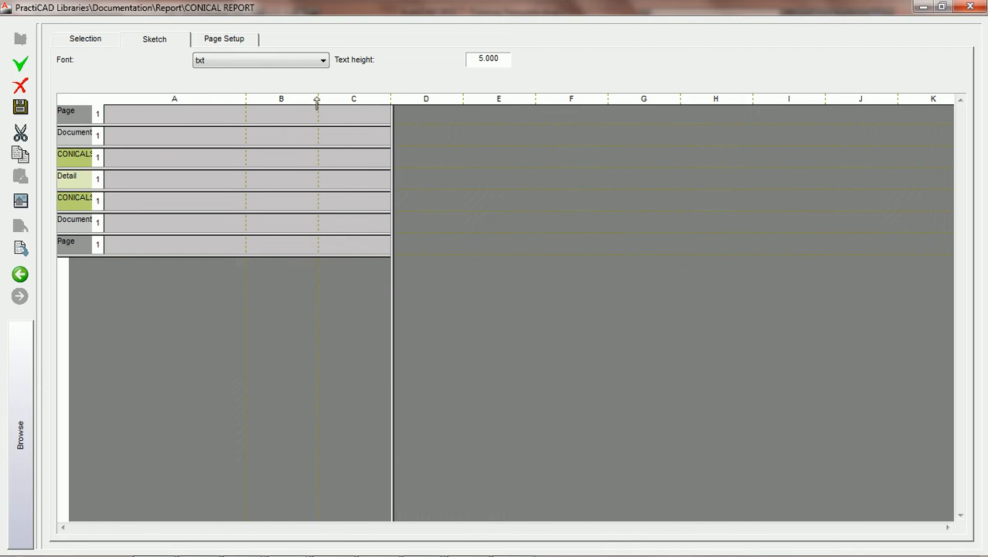
{"action": "left_click_drag", "start_coordinate": [322, 96], "coordinate": [383, 101]}
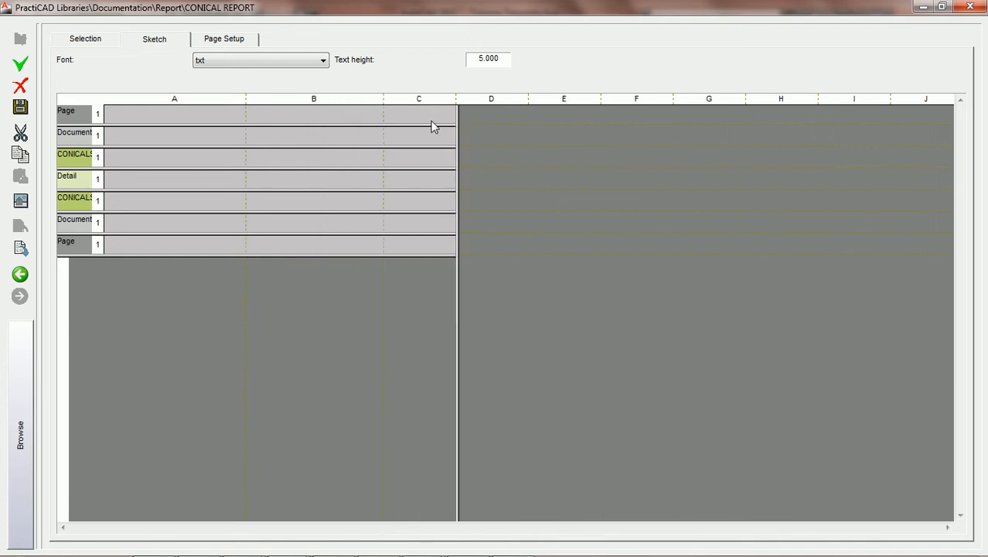
{"action": "mouse_move", "coordinate": [458, 117]}
{"action": "left_mouse_down"}
{"action": "mouse_move", "coordinate": [385, 126]}
{"action": "mouse_move", "coordinate": [456, 135]}
{"action": "left_mouse_up"}
{"action": "left_click_drag", "start_coordinate": [457, 136], "coordinate": [378, 149]}
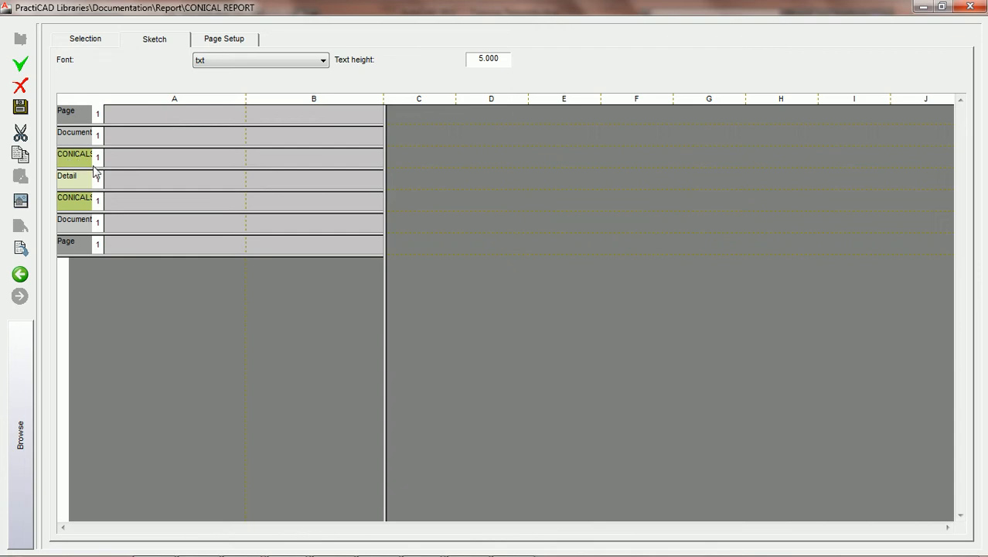
- Add a second row to the upper Document section and merge its cells across both columns and rows into one title cell
{"action": "left_click", "coordinate": [511, 550]}
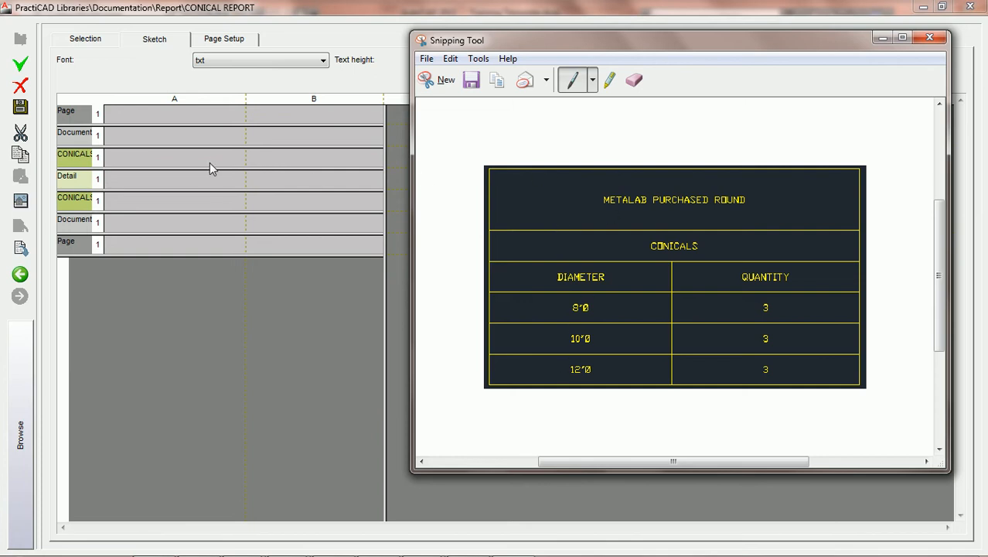
{"action": "left_click_drag", "start_coordinate": [213, 147], "coordinate": [218, 157]}
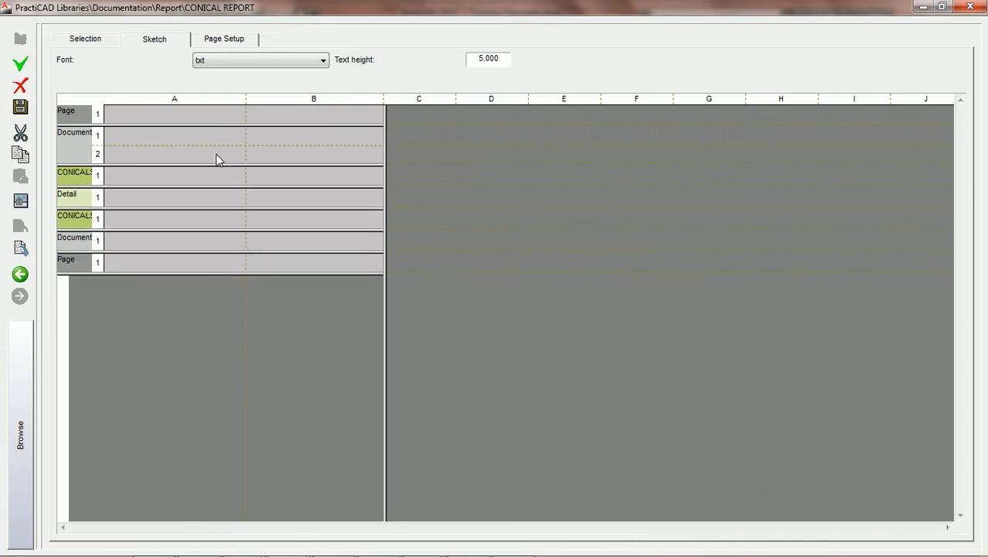
{"action": "left_click", "coordinate": [166, 139]}
{"action": "left_click", "coordinate": [275, 145]}
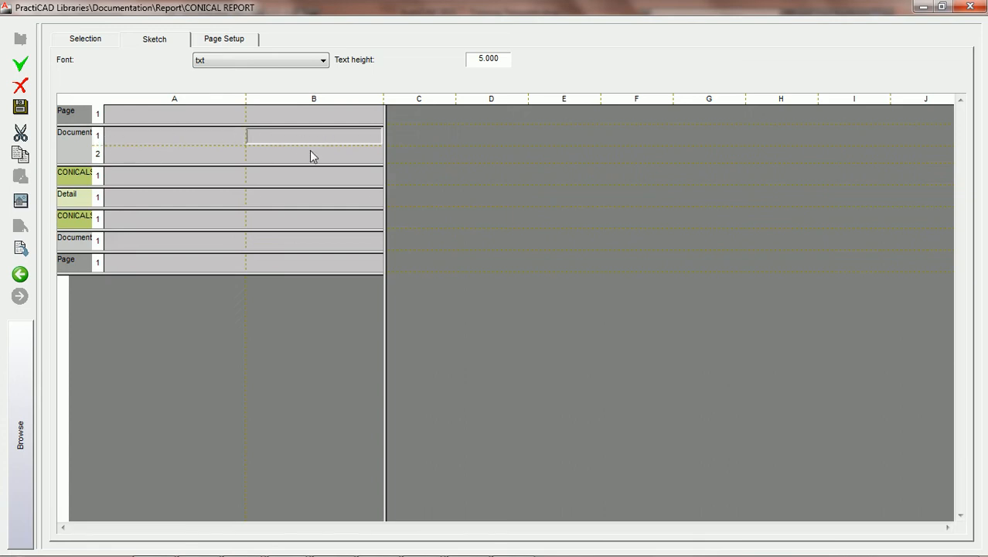
{"action": "left_click", "coordinate": [208, 139]}
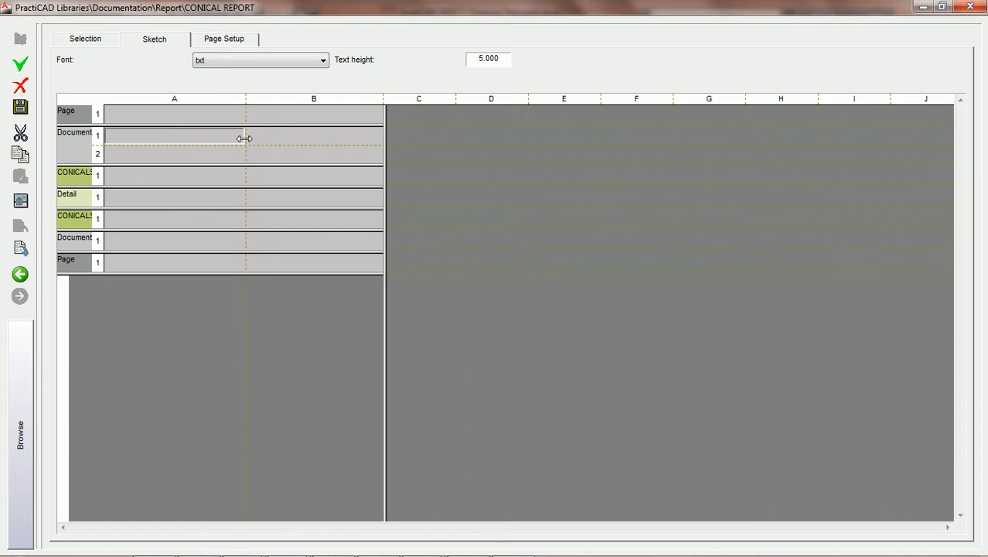
{"action": "left_click_drag", "start_coordinate": [245, 138], "coordinate": [363, 144]}
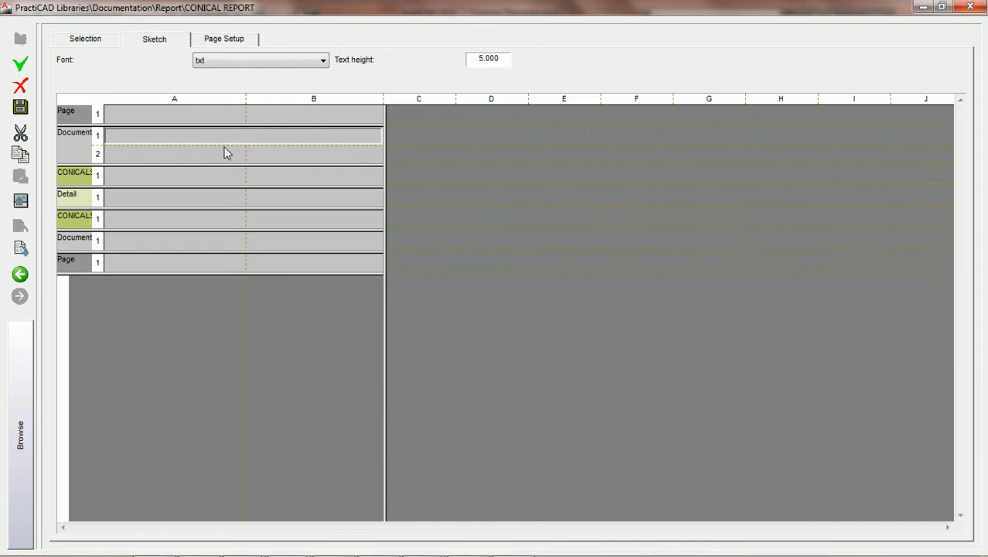
{"action": "left_click_drag", "start_coordinate": [226, 142], "coordinate": [227, 159]}
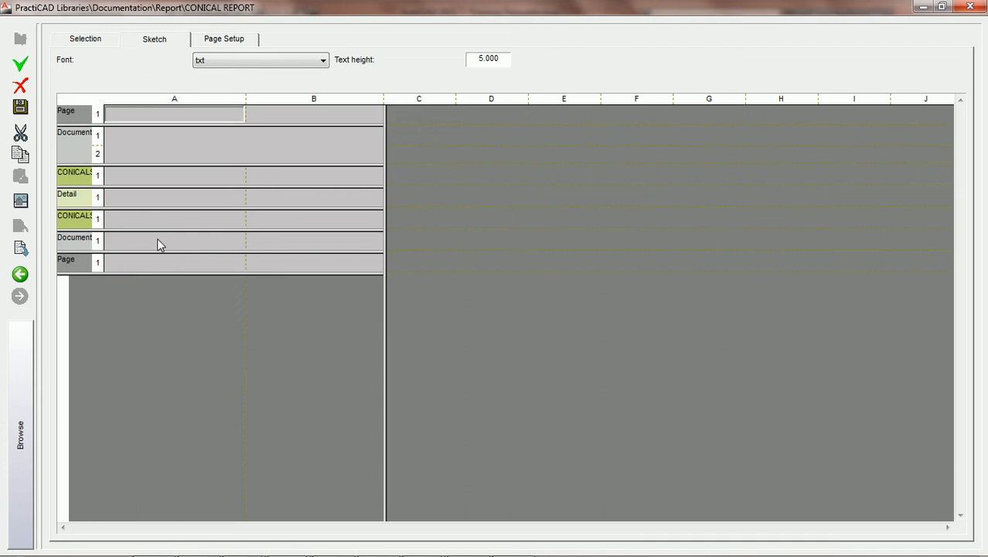
- Insert the Page Number property into the column A field of the upper Page row
{"action": "double_click", "coordinate": [181, 116]}
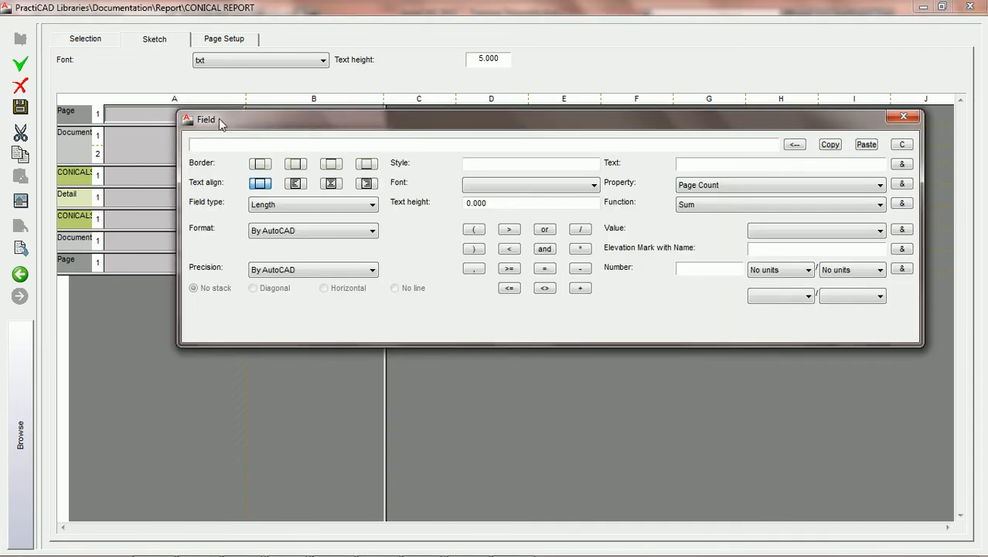
{"action": "left_click_drag", "start_coordinate": [266, 118], "coordinate": [224, 282]}
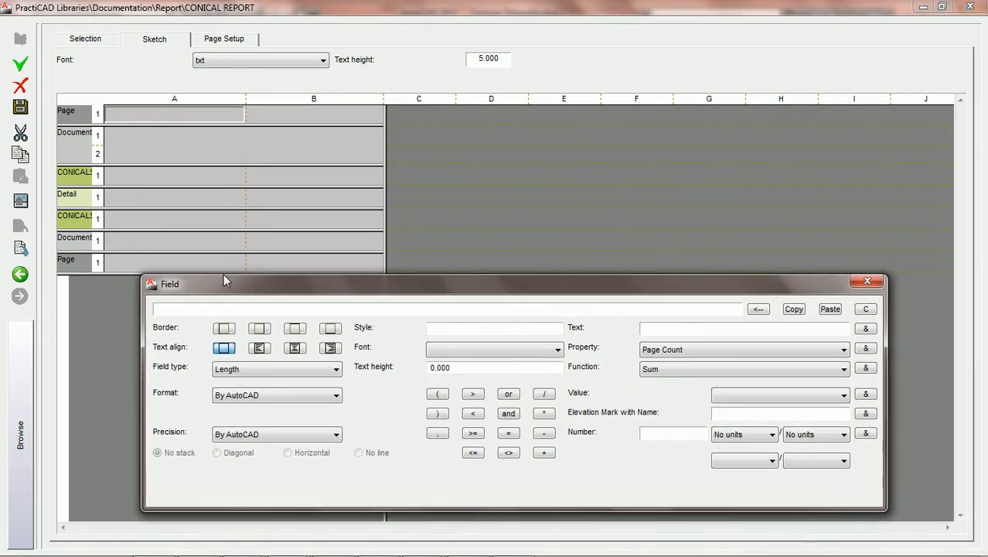
{"action": "left_click", "coordinate": [261, 329]}
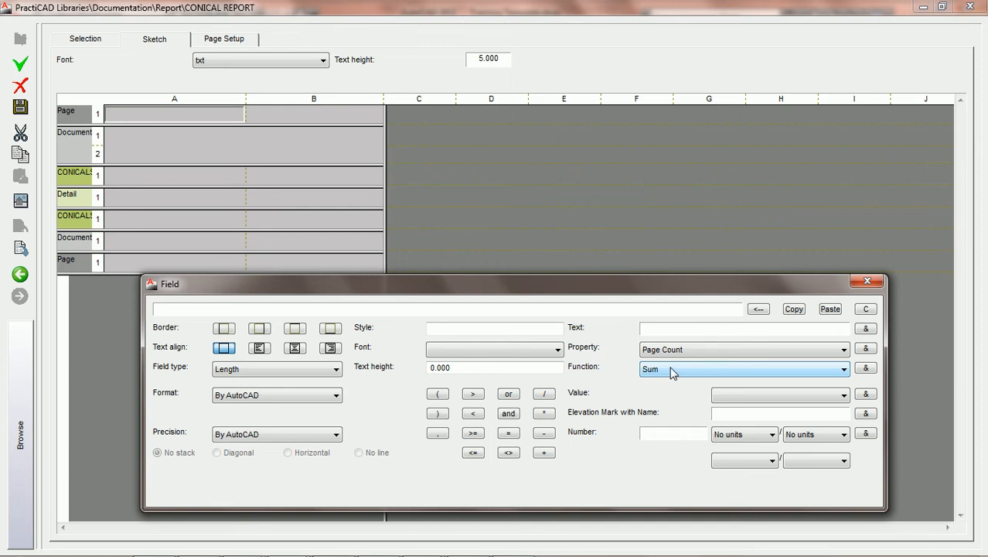
{"action": "left_click", "coordinate": [809, 354]}
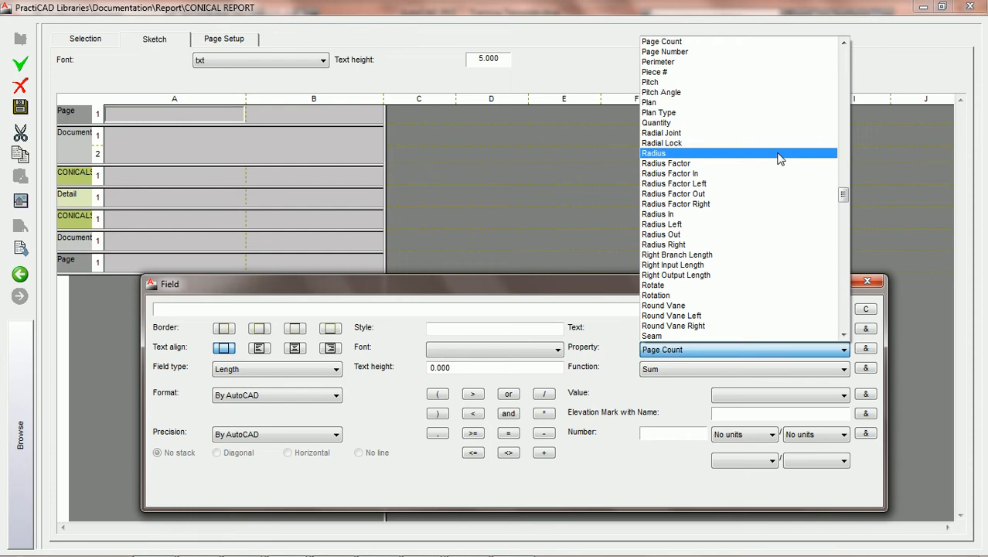
{"action": "key", "text": "p"}
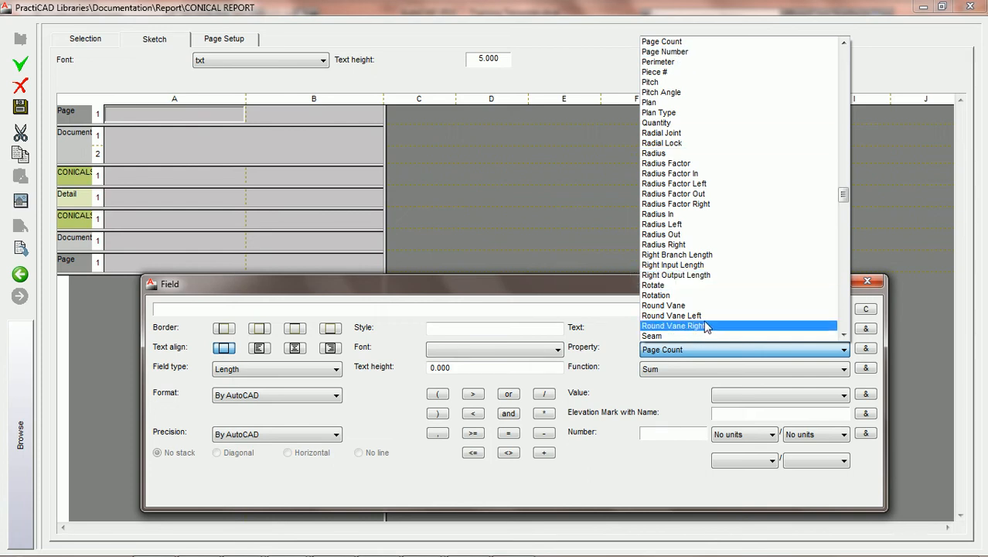
{"action": "left_click", "coordinate": [633, 405]}
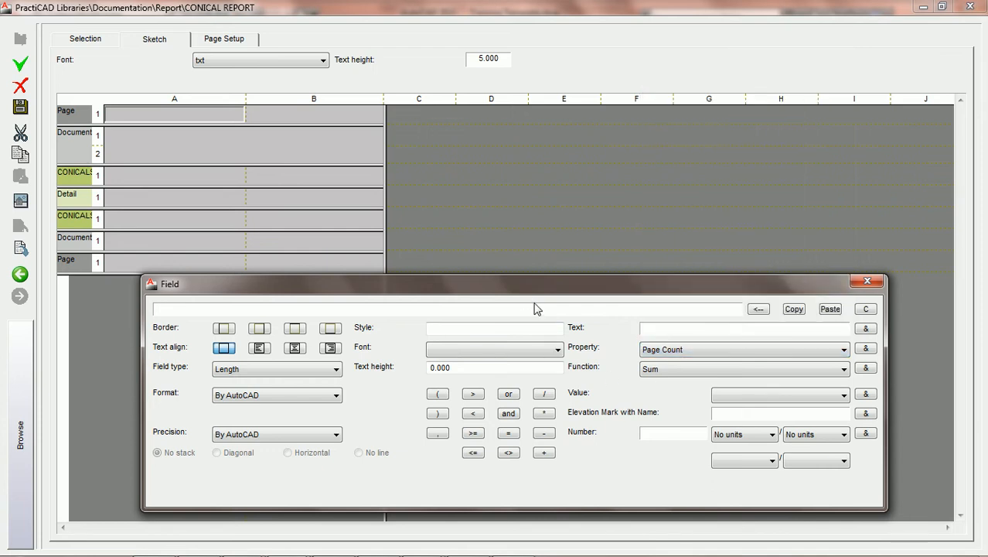
{"action": "left_click", "coordinate": [842, 351]}
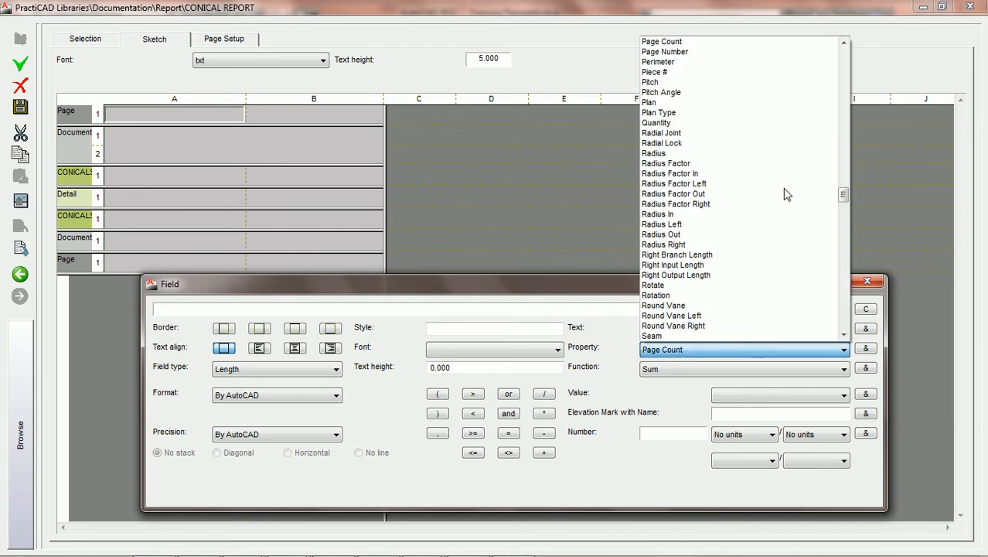
{"action": "left_click", "coordinate": [713, 52]}
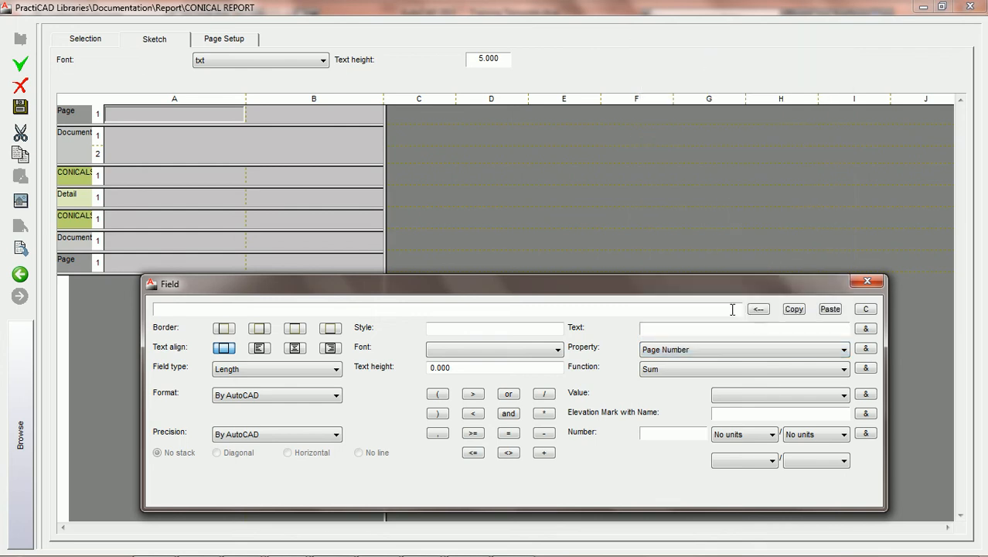
{"action": "left_click", "coordinate": [866, 349]}
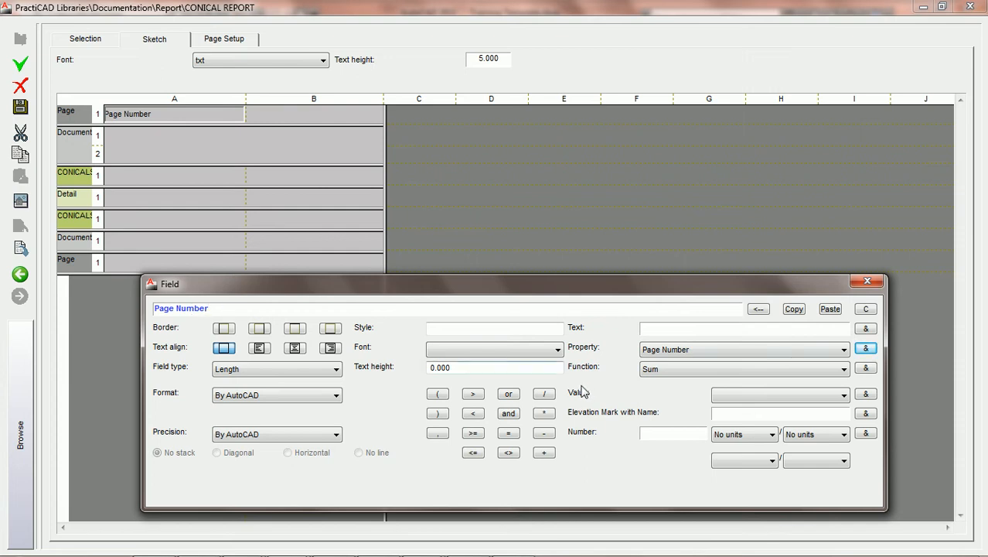
- Append the text "of" to the Page Number expression
{"action": "left_click", "coordinate": [545, 453]}
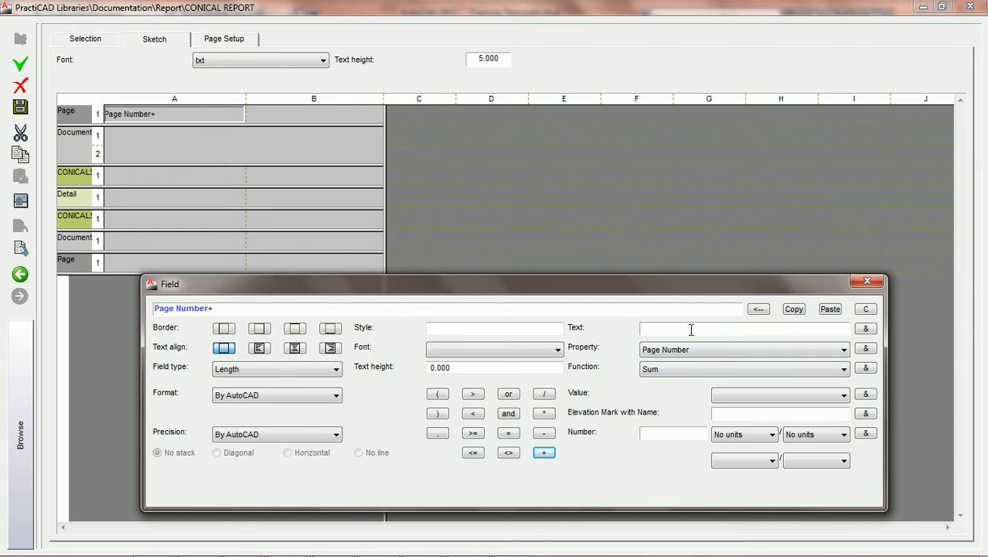
{"action": "type", "text": "of"}
{"action": "left_click", "coordinate": [865, 329]}
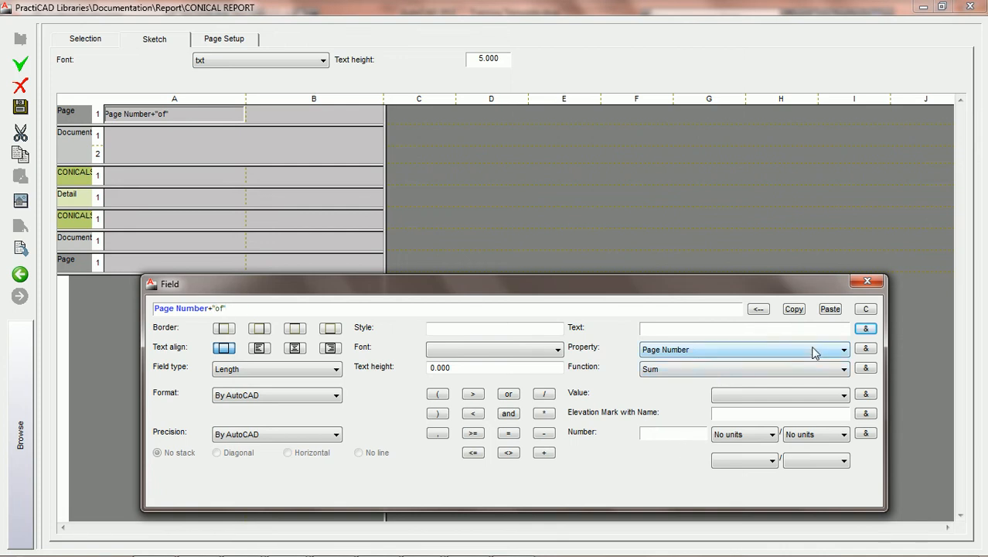
- Append the Page Count property to complete the Page Number+"of"+Page Count expression
{"action": "left_click", "coordinate": [841, 350]}
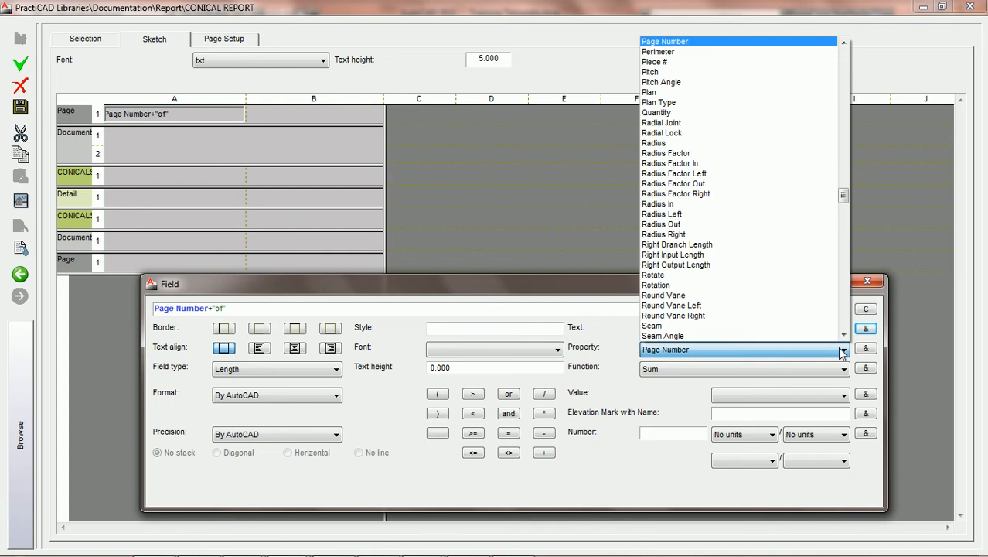
{"action": "left_click_drag", "start_coordinate": [844, 199], "coordinate": [844, 193]}
{"action": "left_click", "coordinate": [689, 131]}
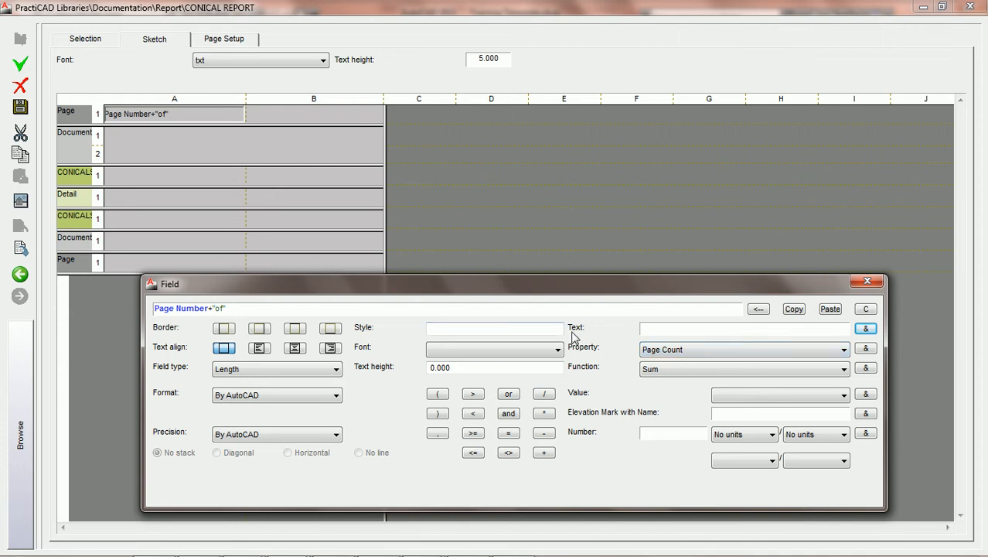
{"action": "left_click", "coordinate": [544, 454]}
{"action": "left_click", "coordinate": [867, 350]}
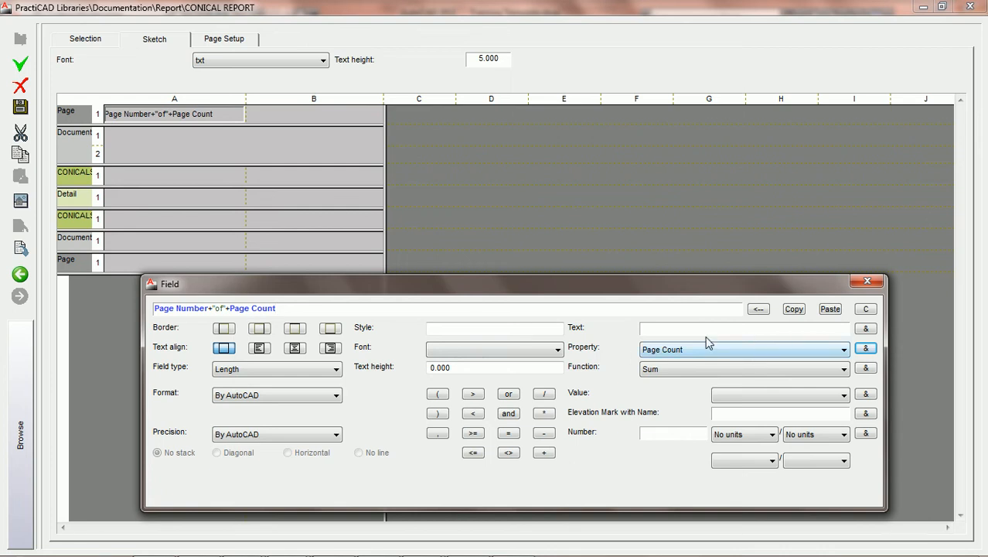
{"action": "left_click", "coordinate": [667, 332]}
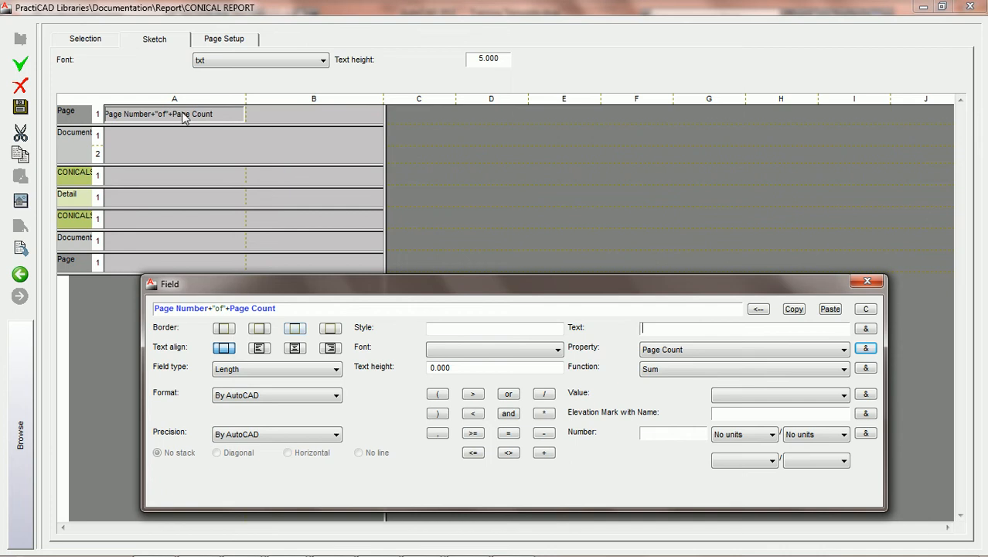
- Left-align the page numbering field in column A of the upper Page row
{"action": "left_click", "coordinate": [260, 348]}
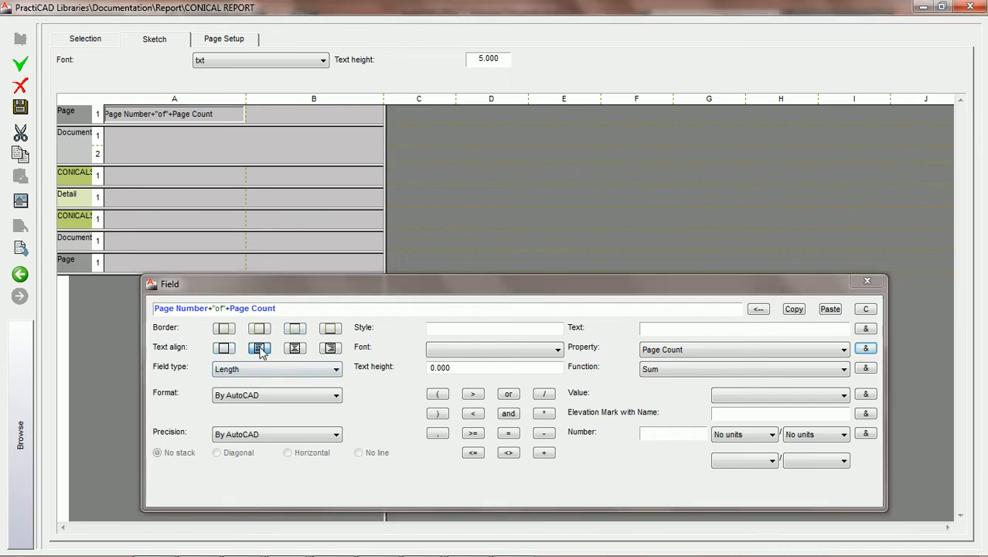
{"action": "left_click", "coordinate": [212, 141]}
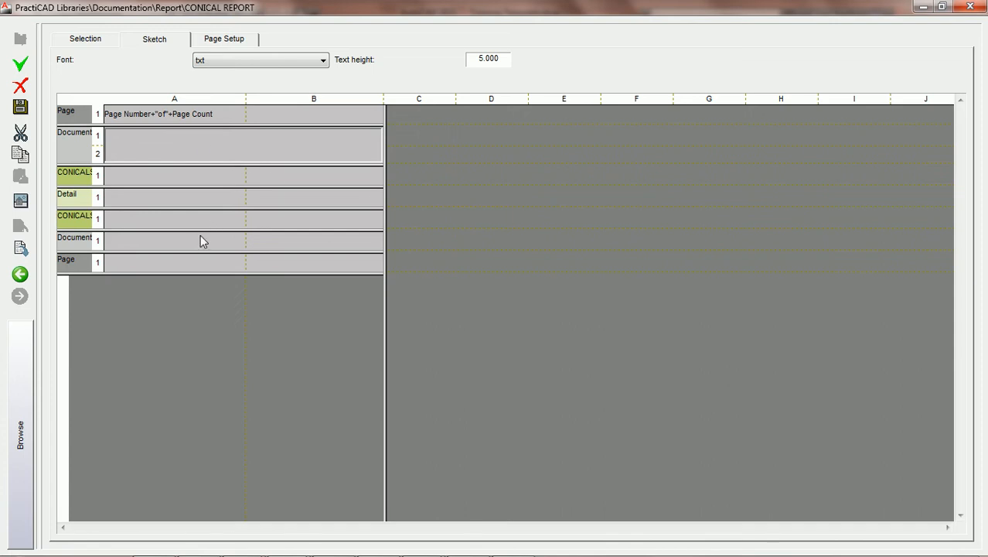
- Consult the sample report snip and enter the text "METALAB PURCHASED ROUND" in the merged title cell of the upper Document section
{"action": "mouse_move", "coordinate": [436, 553]}
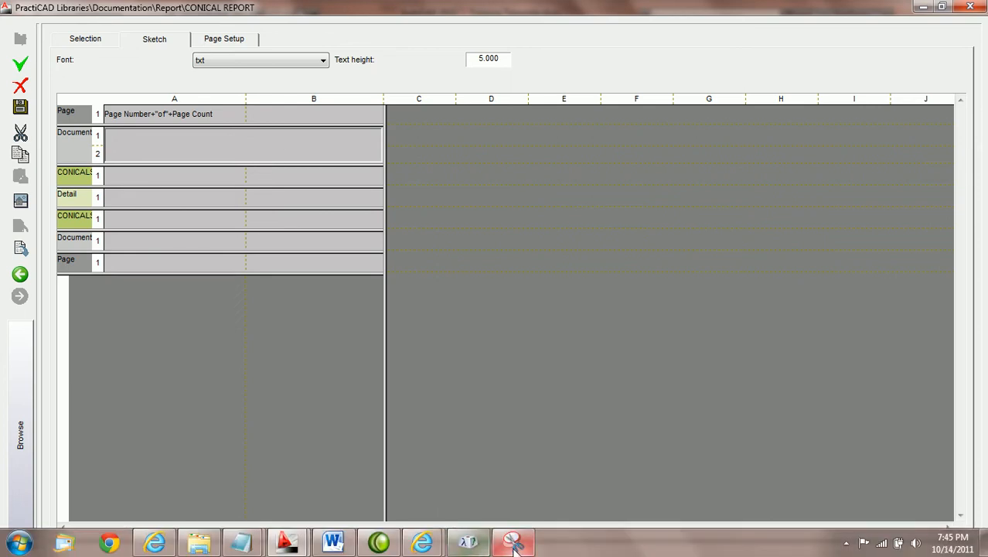
{"action": "left_click", "coordinate": [512, 549]}
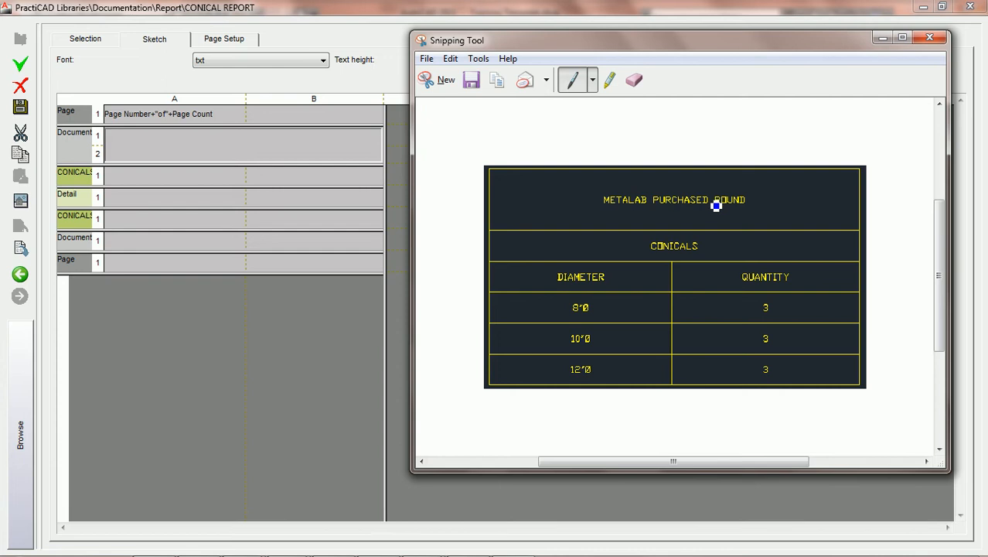
{"action": "left_click", "coordinate": [215, 145]}
{"action": "double_click", "coordinate": [215, 146]}
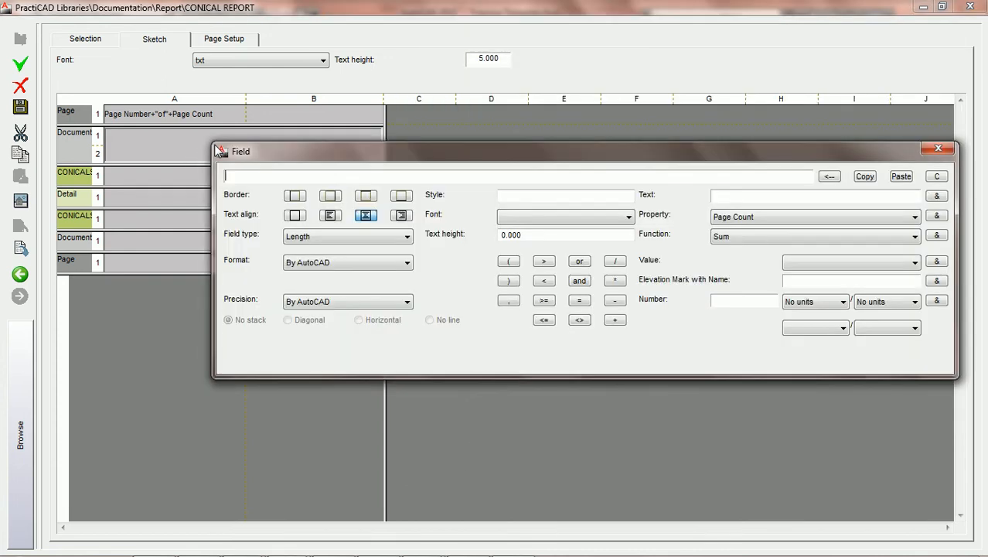
{"action": "left_click_drag", "start_coordinate": [338, 159], "coordinate": [231, 316]}
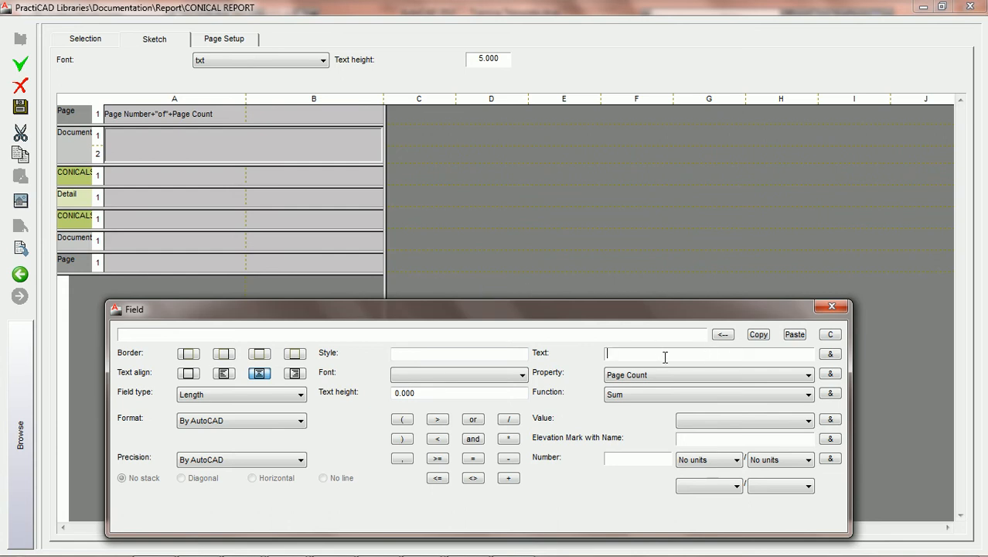
{"action": "type", "text": "METALAB PURCHASED ROUND"}
{"action": "left_click", "coordinate": [830, 354]}
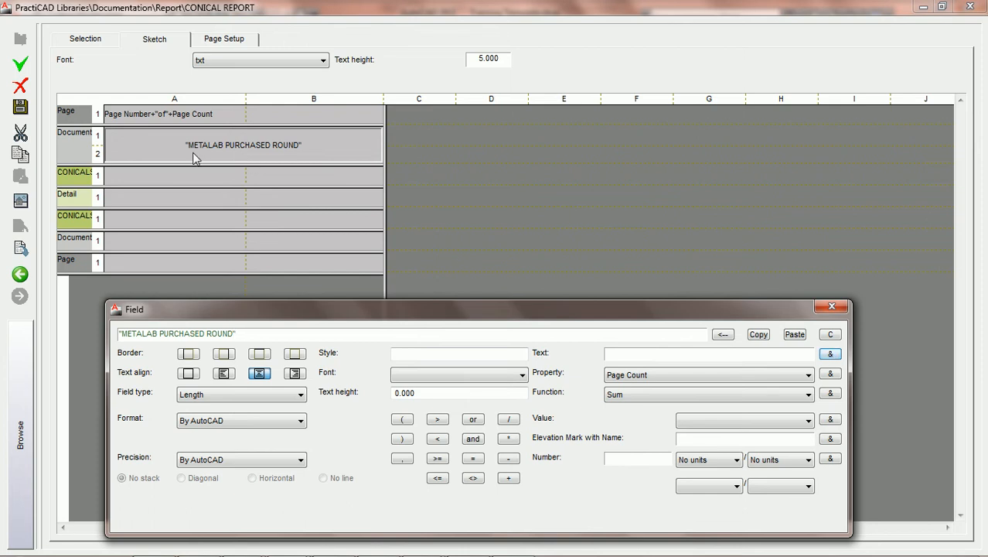
- Centre the title text in its merged cell and give the cell borders on all four sides
{"action": "left_click", "coordinate": [226, 374]}
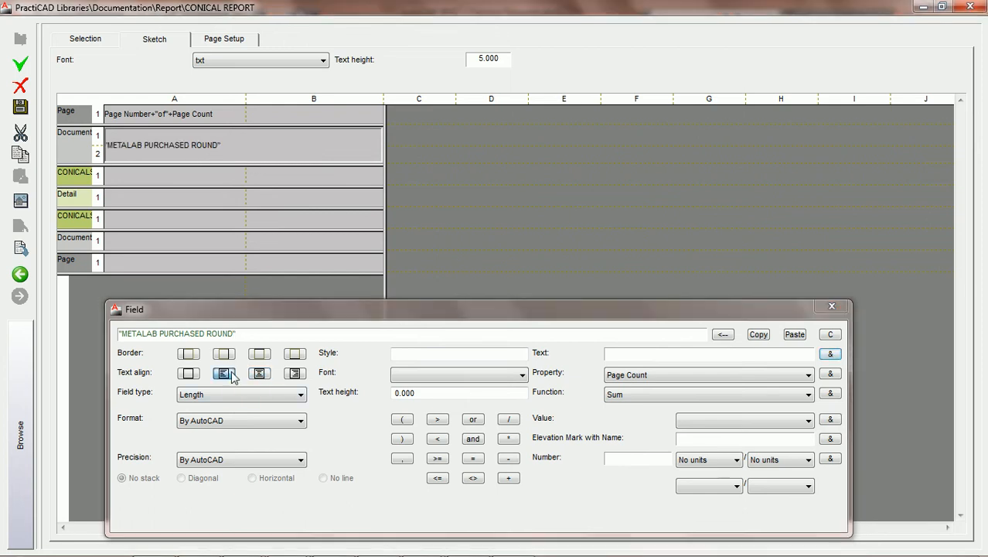
{"action": "left_click", "coordinate": [259, 375]}
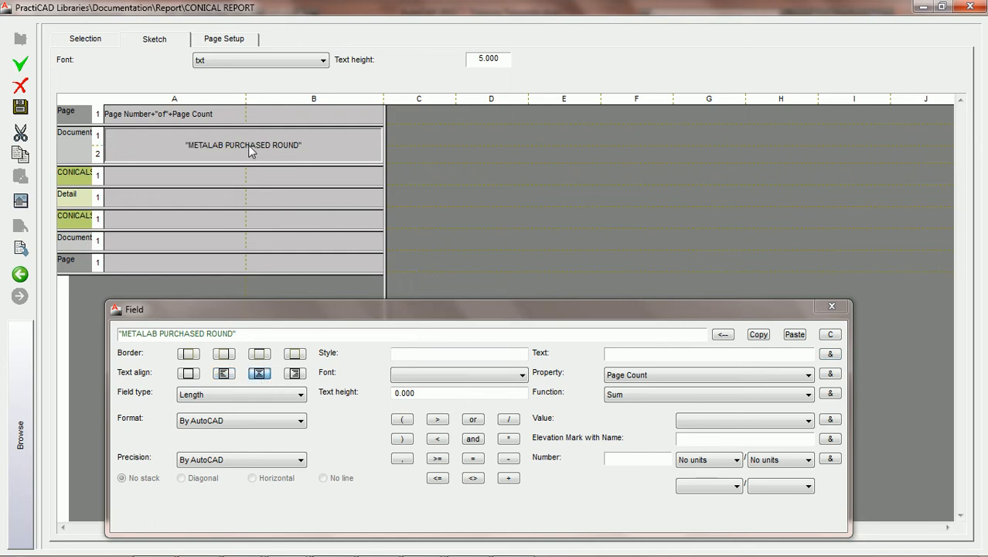
{"action": "left_click", "coordinate": [189, 354]}
{"action": "left_click", "coordinate": [223, 354]}
{"action": "left_click", "coordinate": [259, 354]}
{"action": "left_click", "coordinate": [294, 354]}
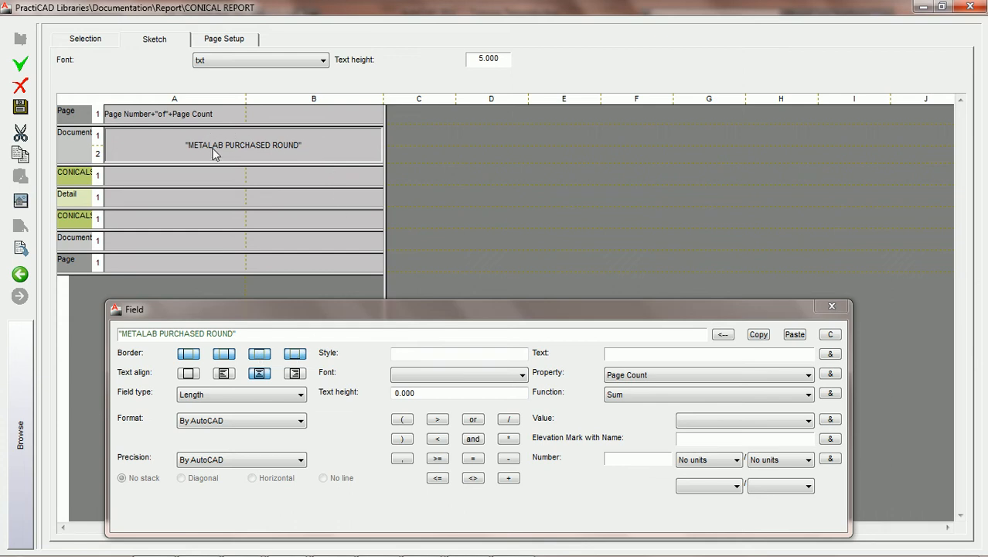
- Following the sample snip, add a second row to the upper CONICALS section and merge columns A and B of its first row
{"action": "mouse_move", "coordinate": [464, 553]}
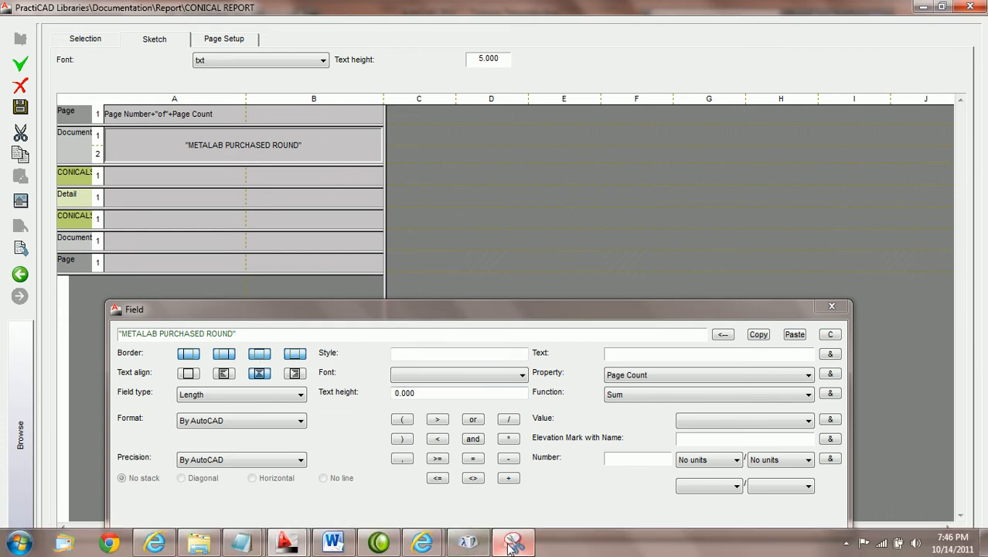
{"action": "left_click", "coordinate": [513, 546]}
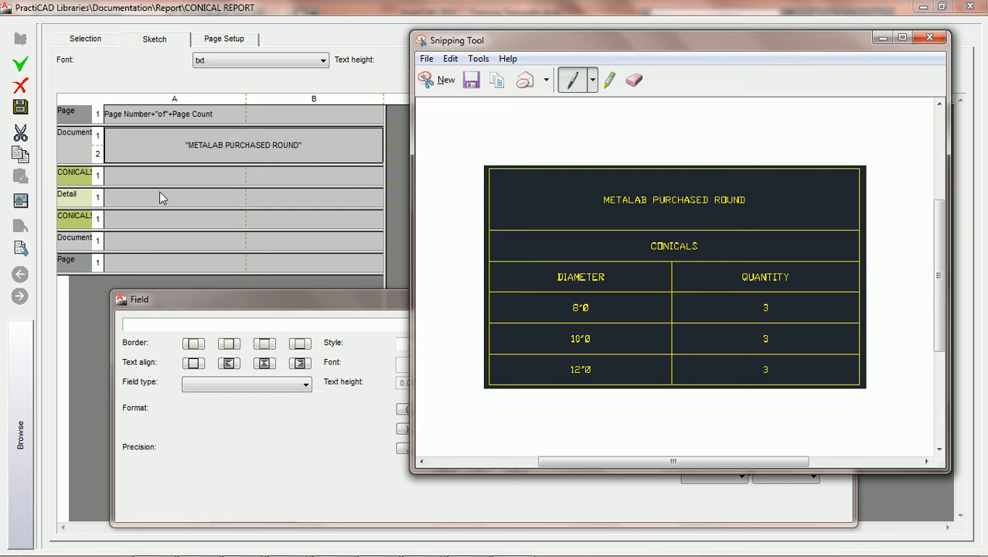
{"action": "left_click_drag", "start_coordinate": [158, 186], "coordinate": [158, 200]}
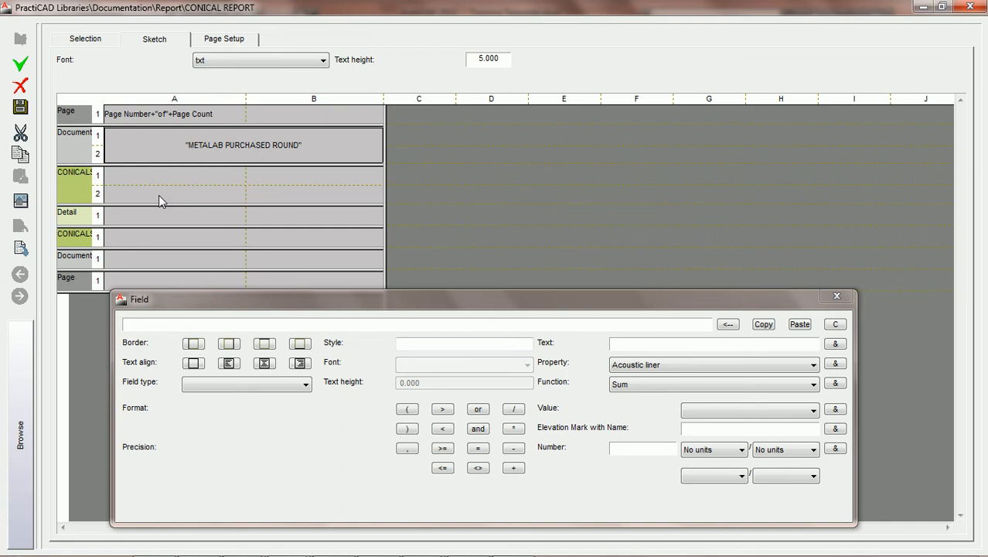
{"action": "left_click", "coordinate": [194, 175]}
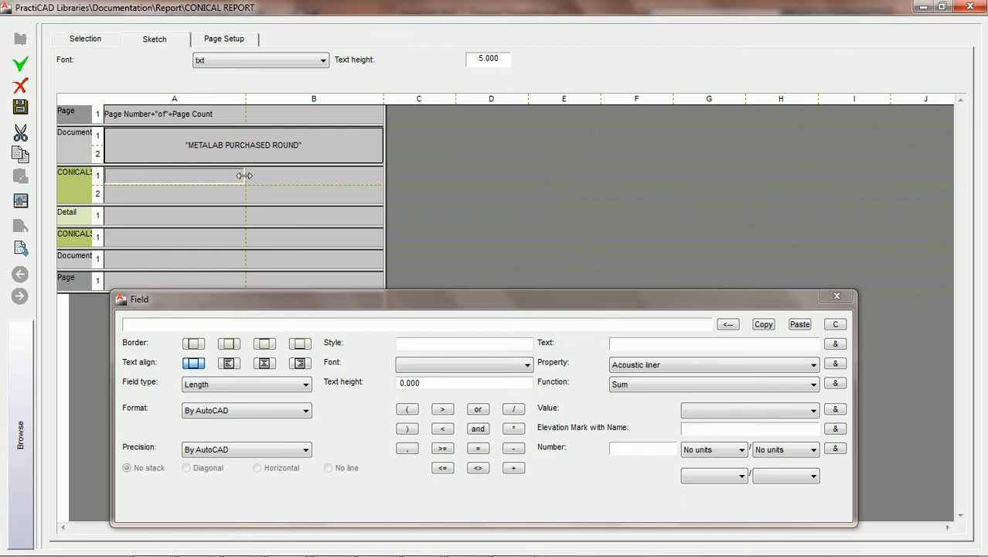
{"action": "left_click_drag", "start_coordinate": [244, 175], "coordinate": [377, 183]}
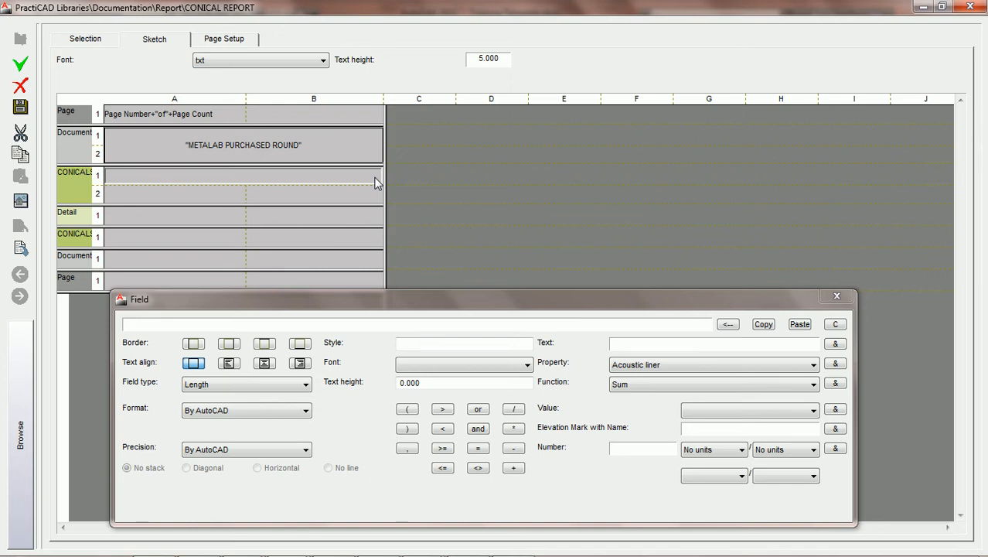
- Enter the text "CONICALS" in the merged cell, centred, with borders on all four sides
{"action": "left_click_drag", "start_coordinate": [214, 301], "coordinate": [191, 301]}
{"action": "left_click", "coordinate": [636, 338]}
{"action": "type", "text": "CONICALS"}
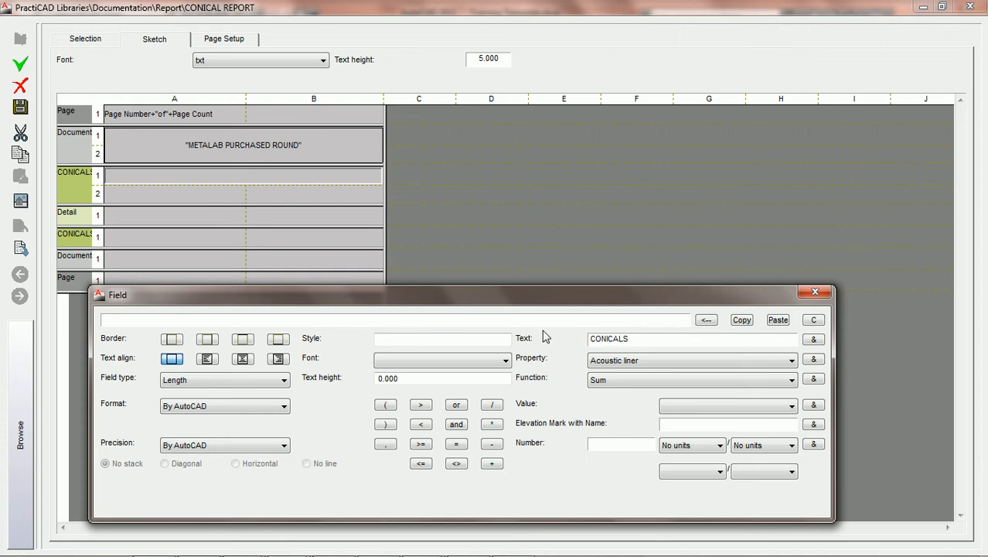
{"action": "left_click", "coordinate": [813, 338]}
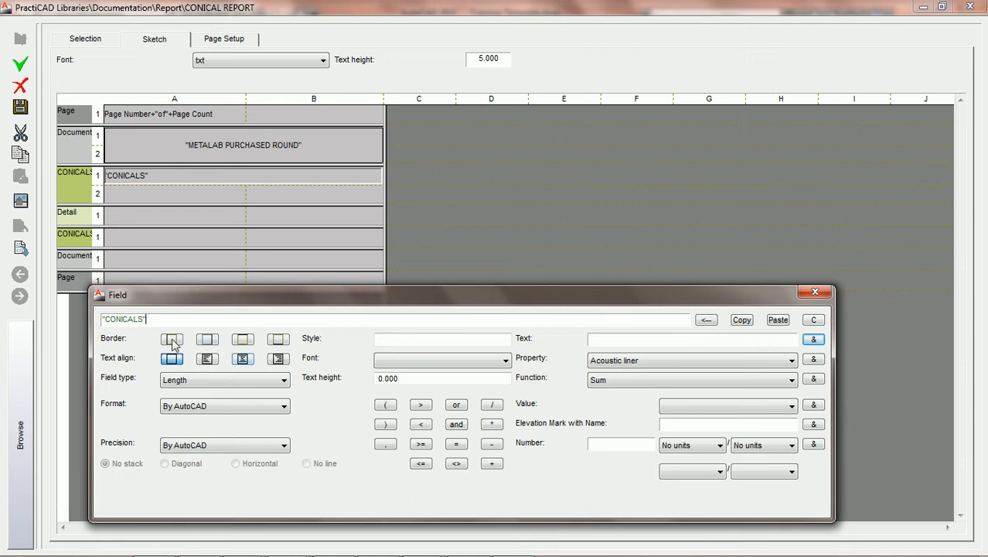
{"action": "left_click", "coordinate": [207, 339]}
{"action": "left_click", "coordinate": [243, 339]}
{"action": "left_click", "coordinate": [278, 338]}
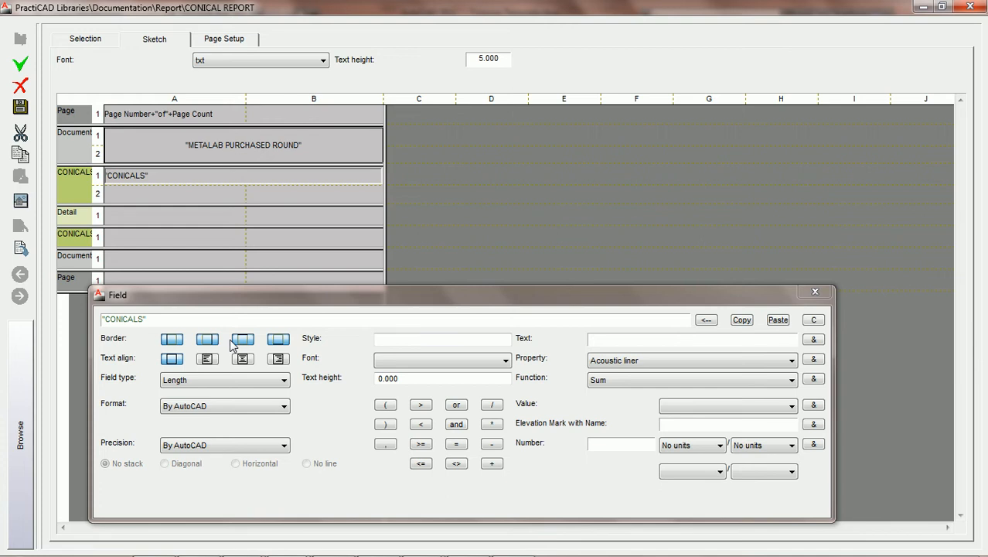
{"action": "left_click", "coordinate": [243, 360]}
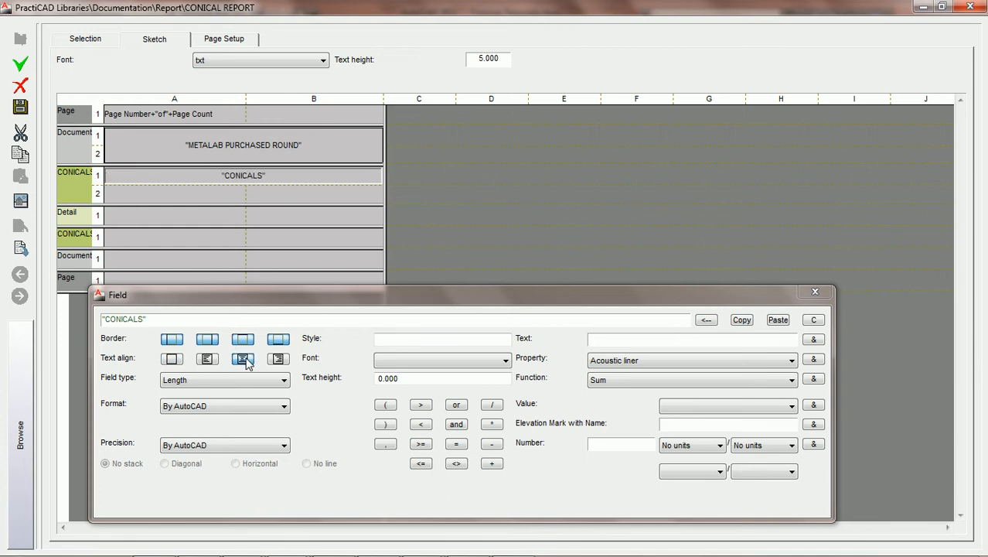
- Add the heading "DIAMETER" in column A of the second CONICALS row, centred, with borders on all four sides
{"action": "left_click", "coordinate": [178, 199]}
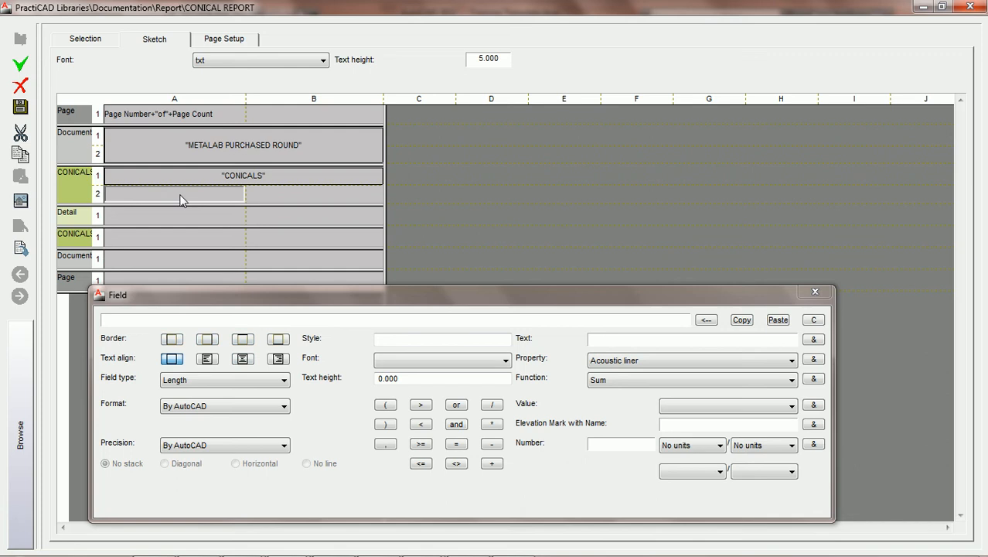
{"action": "left_click", "coordinate": [620, 339]}
{"action": "type", "text": "DIAMTET"}
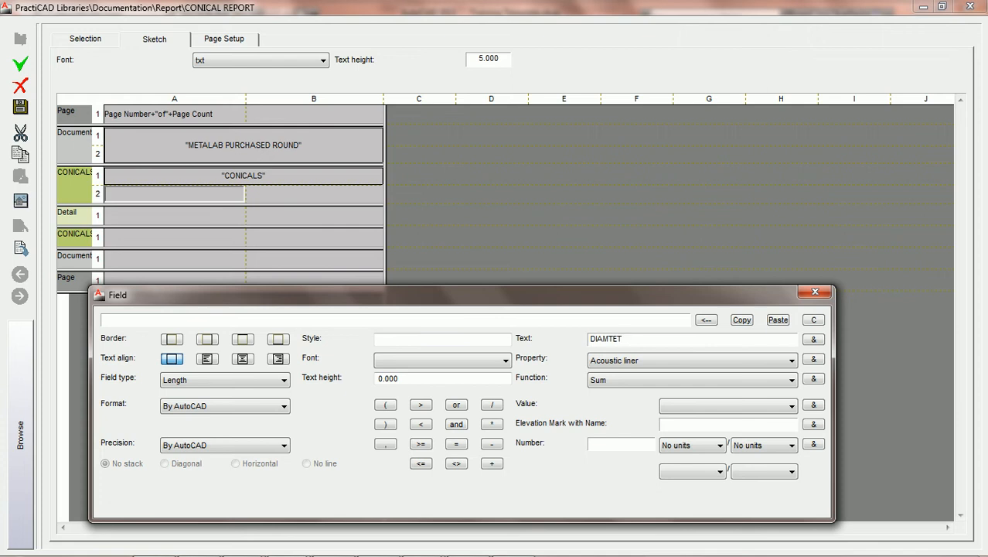
{"action": "type", "text": "ER"}
{"action": "left_click", "coordinate": [813, 338]}
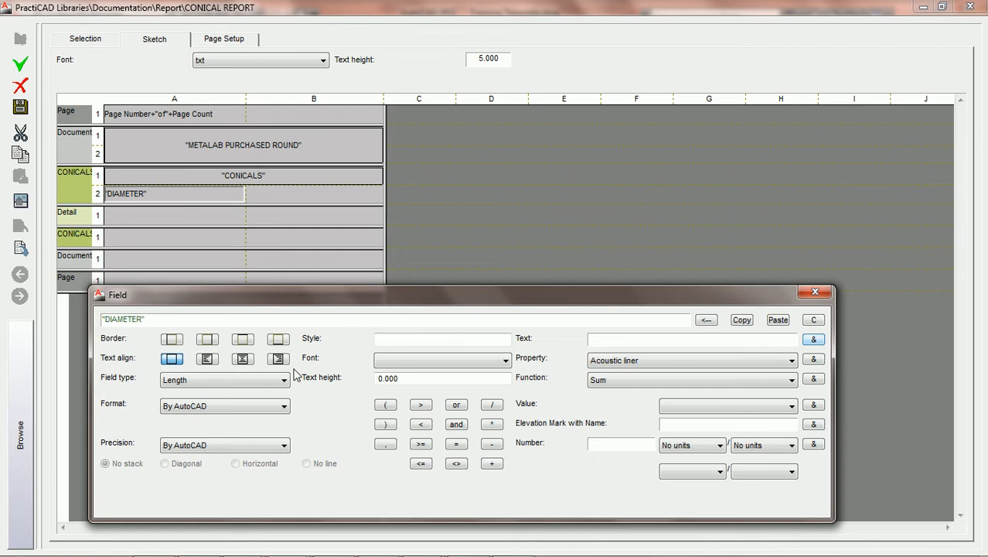
{"action": "left_click", "coordinate": [242, 358]}
{"action": "left_click", "coordinate": [208, 339]}
{"action": "left_click", "coordinate": [242, 338]}
{"action": "left_click", "coordinate": [277, 338]}
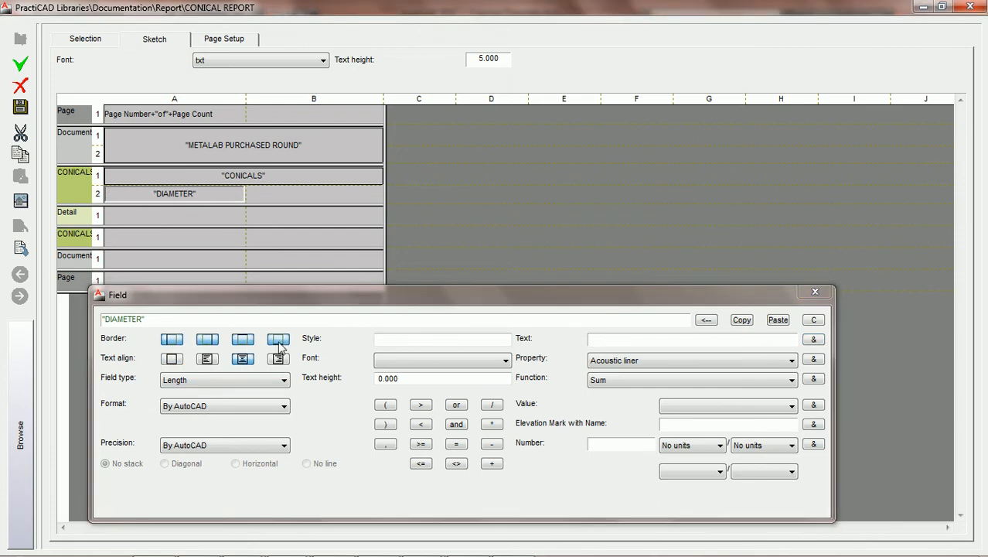
- Add the heading "QUANTITY" in column B of the second CONICALS row, centred, with borders on all four sides
{"action": "left_click", "coordinate": [330, 197]}
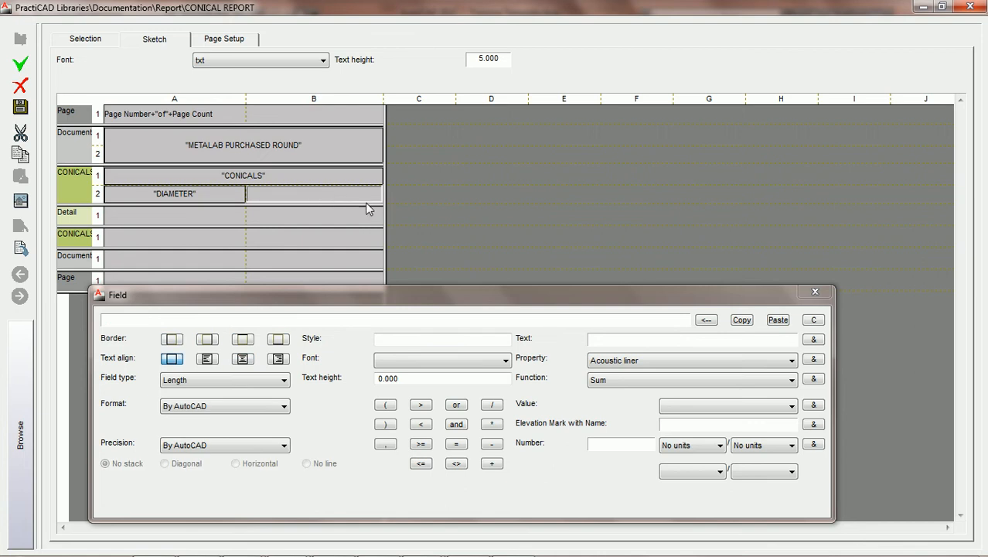
{"action": "left_click", "coordinate": [647, 342]}
{"action": "type", "text": "QUANTITY"}
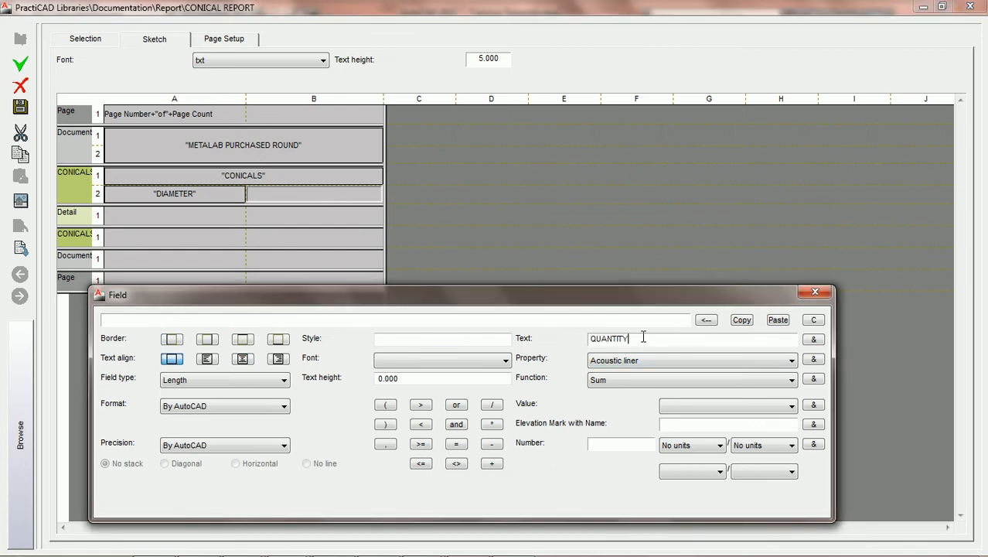
{"action": "left_click", "coordinate": [813, 338]}
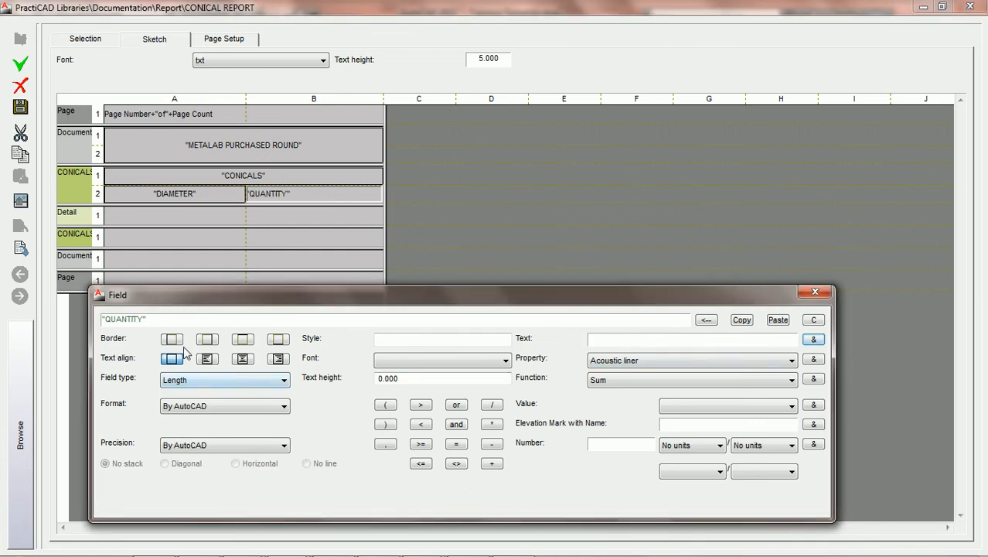
{"action": "left_click", "coordinate": [240, 361]}
{"action": "left_click", "coordinate": [173, 340]}
{"action": "left_click", "coordinate": [207, 340]}
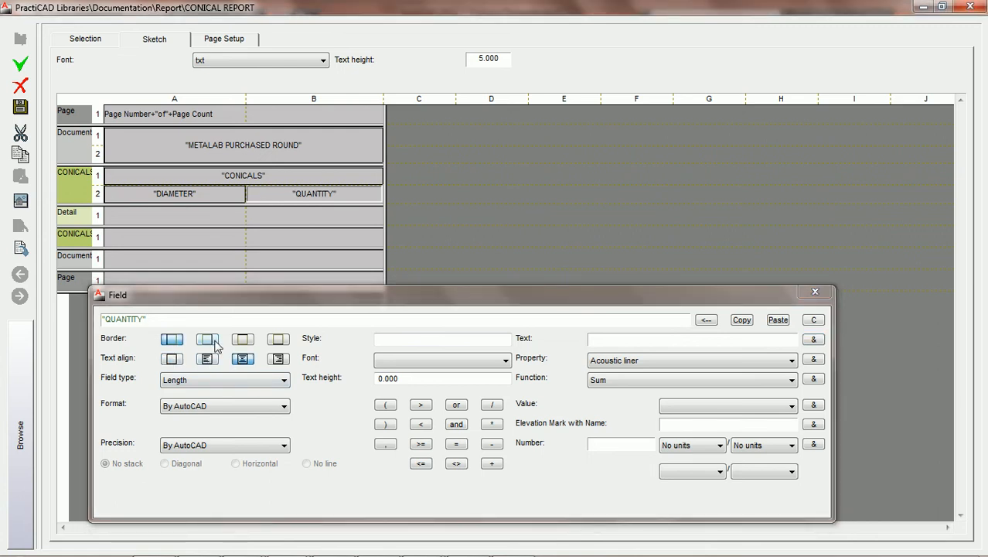
{"action": "left_click", "coordinate": [244, 340]}
{"action": "left_click", "coordinate": [278, 339]}
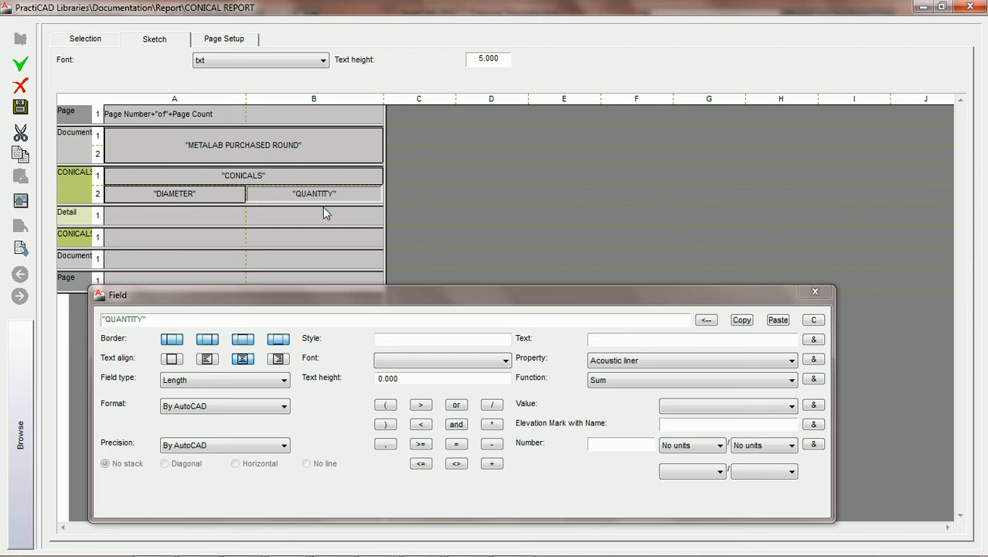
- Save the CONICAL REPORT, show its entry in the library tree and close the library to return to the drawing
{"action": "left_click", "coordinate": [20, 107]}
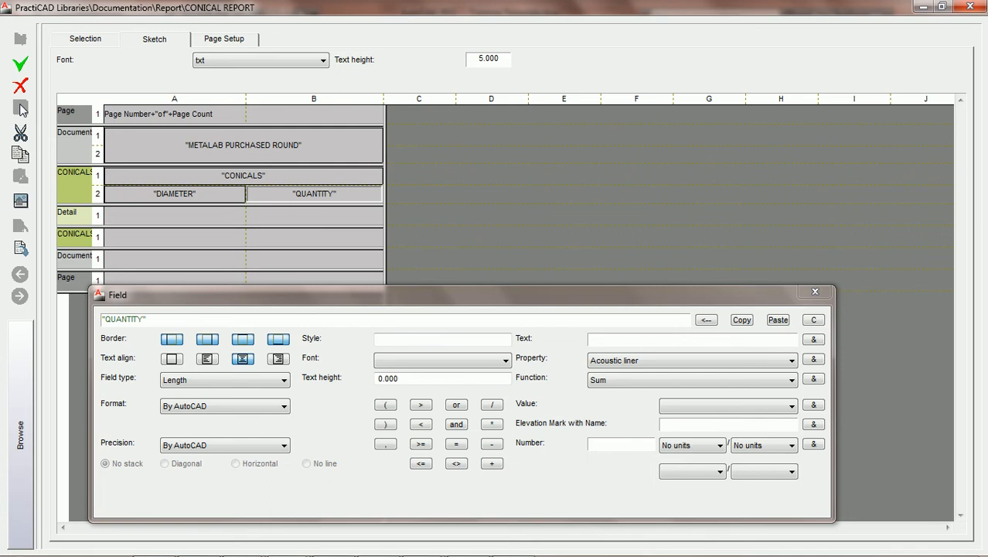
{"action": "left_click", "coordinate": [20, 378]}
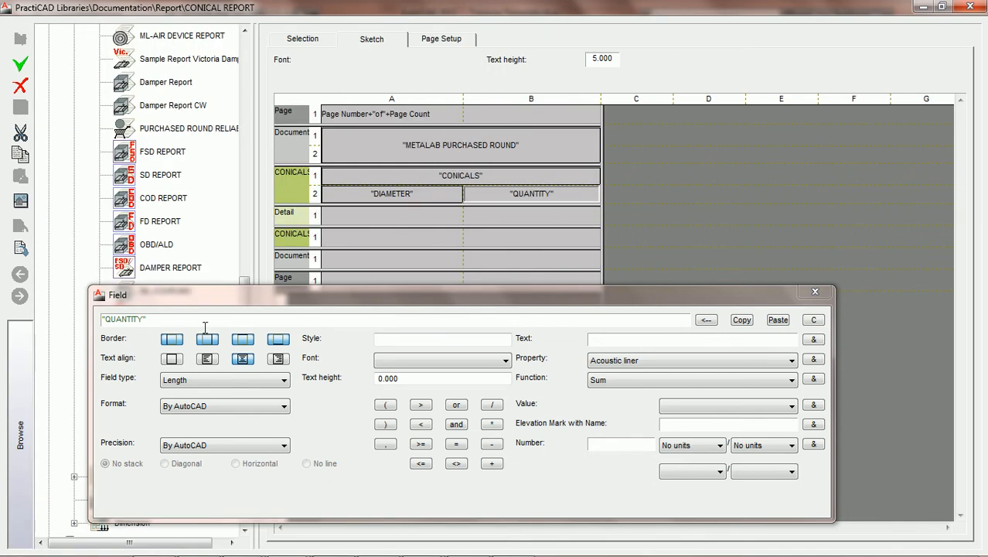
{"action": "left_click_drag", "start_coordinate": [307, 295], "coordinate": [542, 230]}
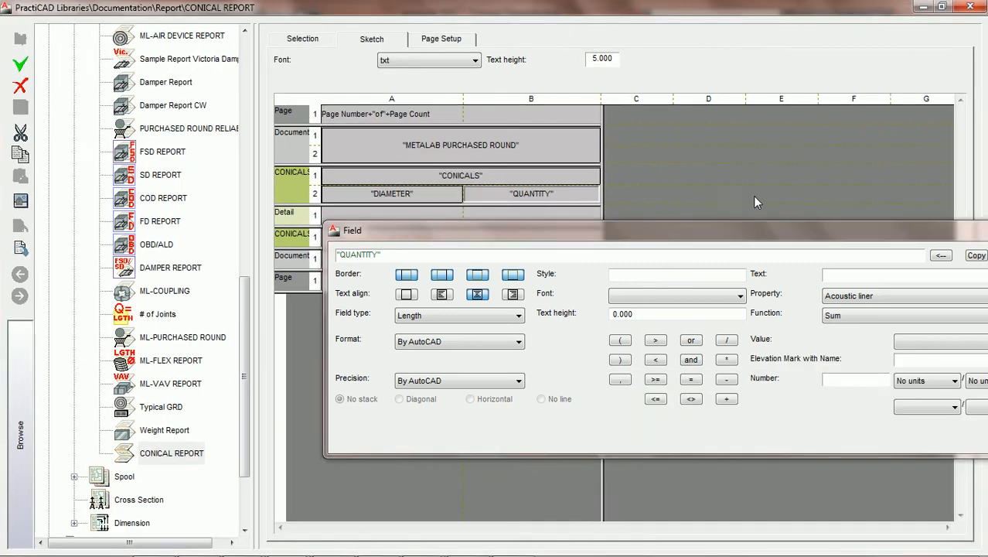
{"action": "left_click", "coordinate": [970, 7]}
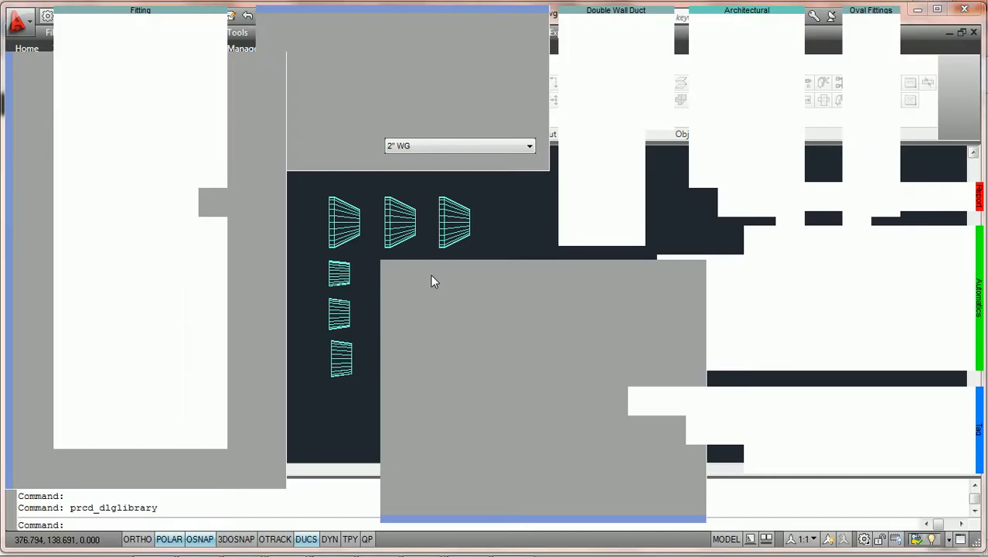
- Select all the conical reducers in the drawing and generate the report beside them
{"action": "left_click", "coordinate": [532, 398]}
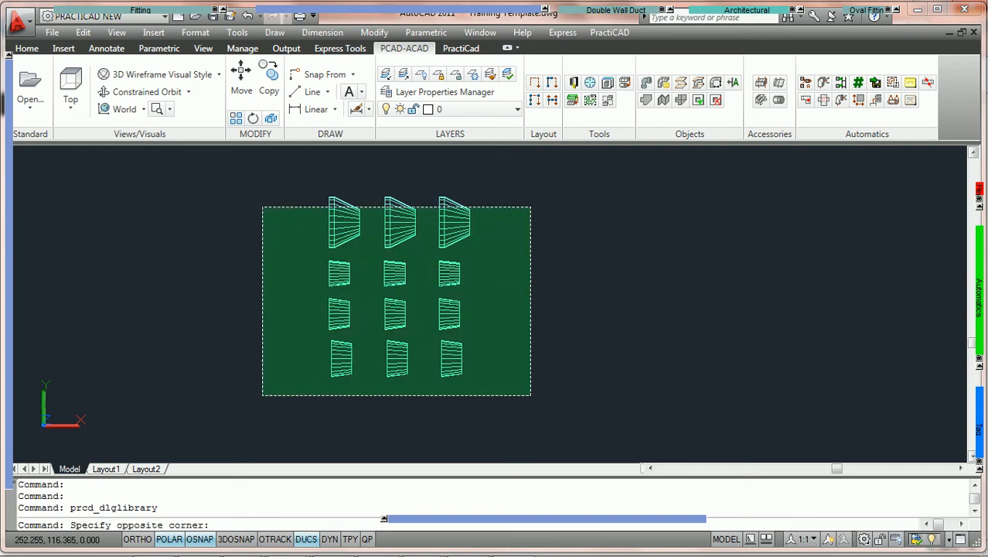
{"action": "left_click", "coordinate": [238, 181]}
{"action": "middle_click_drag", "start_coordinate": [620, 223], "coordinate": [427, 236]}
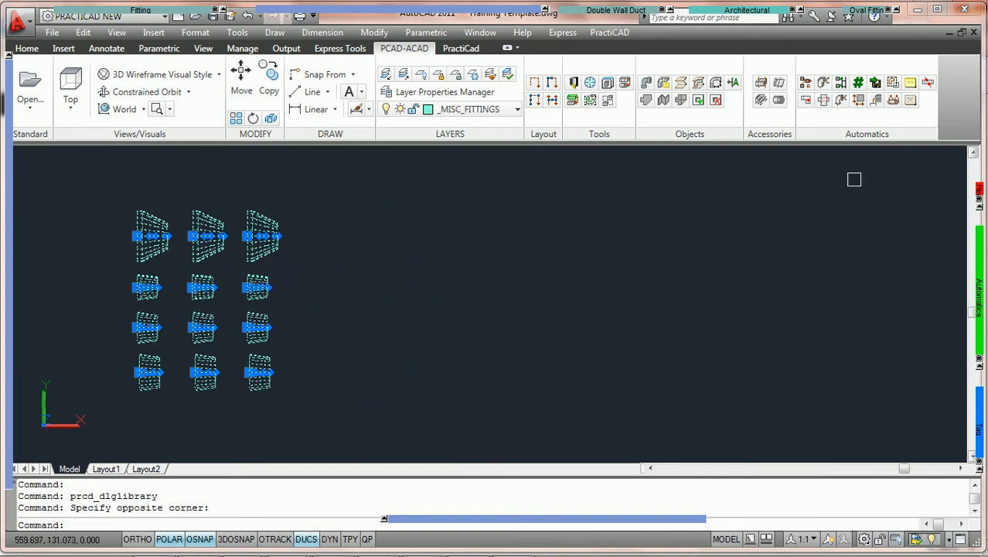
{"action": "mouse_move", "coordinate": [977, 193]}
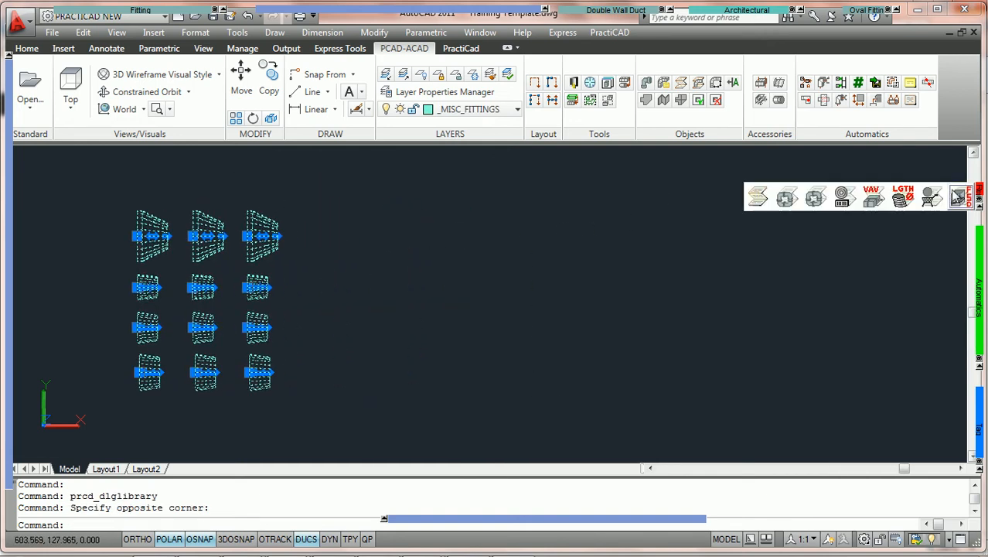
{"action": "left_click", "coordinate": [757, 196]}
{"action": "left_click", "coordinate": [319, 189]}
{"action": "key", "text": "Return"}
{"action": "scroll", "coordinate": [443, 225], "scroll_direction": "down", "scroll_amount": 2}
{"action": "middle_click_drag", "start_coordinate": [472, 225], "coordinate": [366, 233]}
{"action": "key", "text": "Escape"}
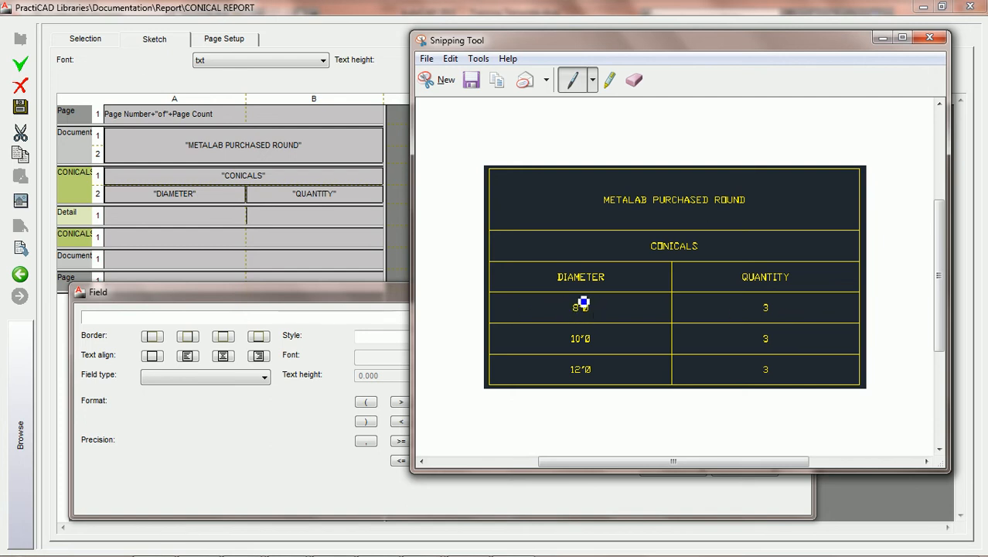
- Insert the Diameter Out property in column A of the CONICAL REPORT's Detail row
{"action": "left_click", "coordinate": [172, 214]}
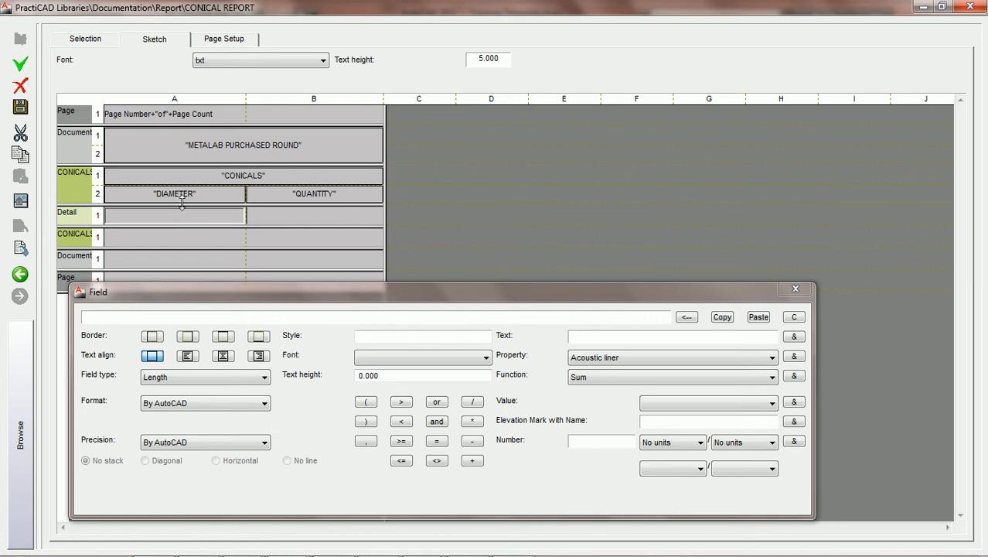
{"action": "left_click", "coordinate": [772, 357]}
{"action": "key", "text": "d"}
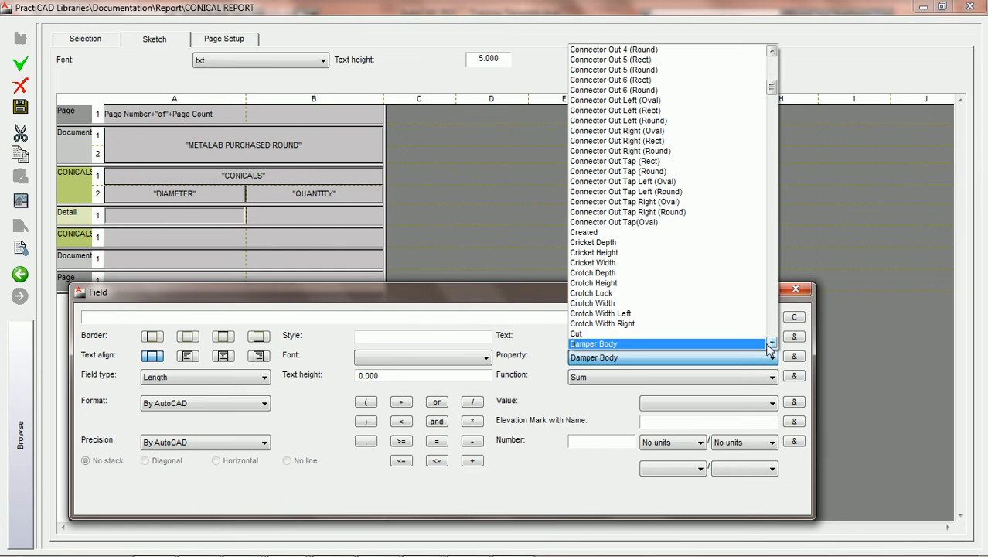
{"action": "left_click", "coordinate": [771, 342]}
{"action": "left_click", "coordinate": [772, 342]}
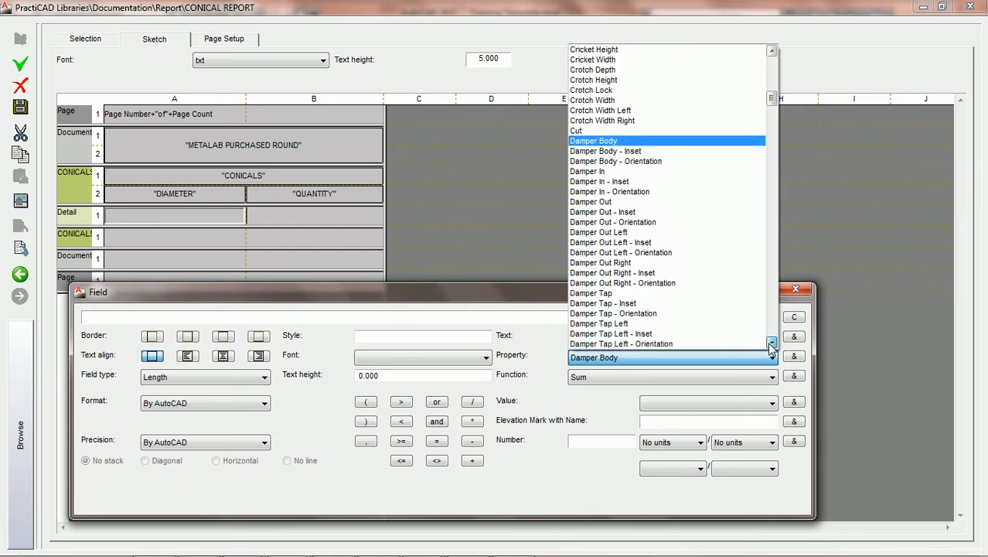
{"action": "left_click", "coordinate": [770, 342]}
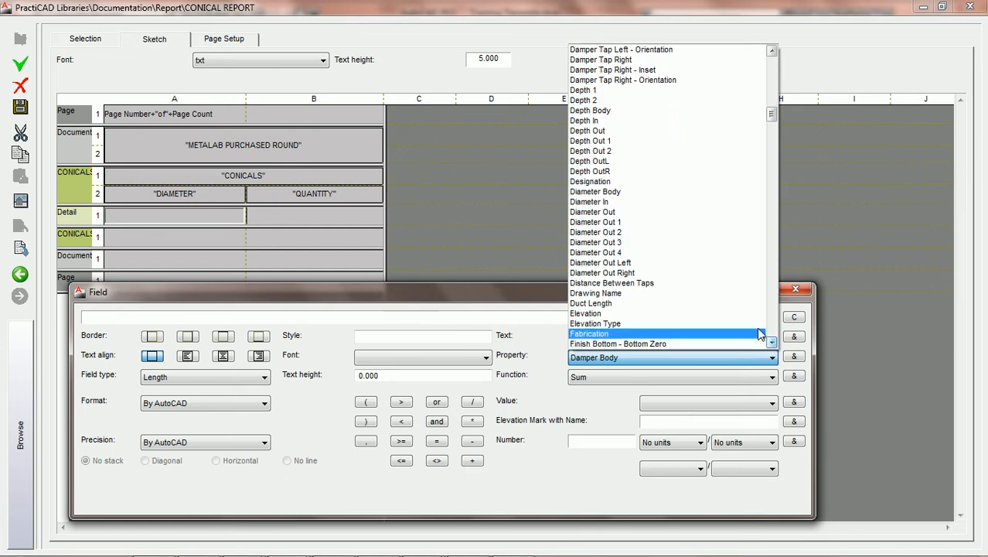
{"action": "left_click", "coordinate": [662, 212]}
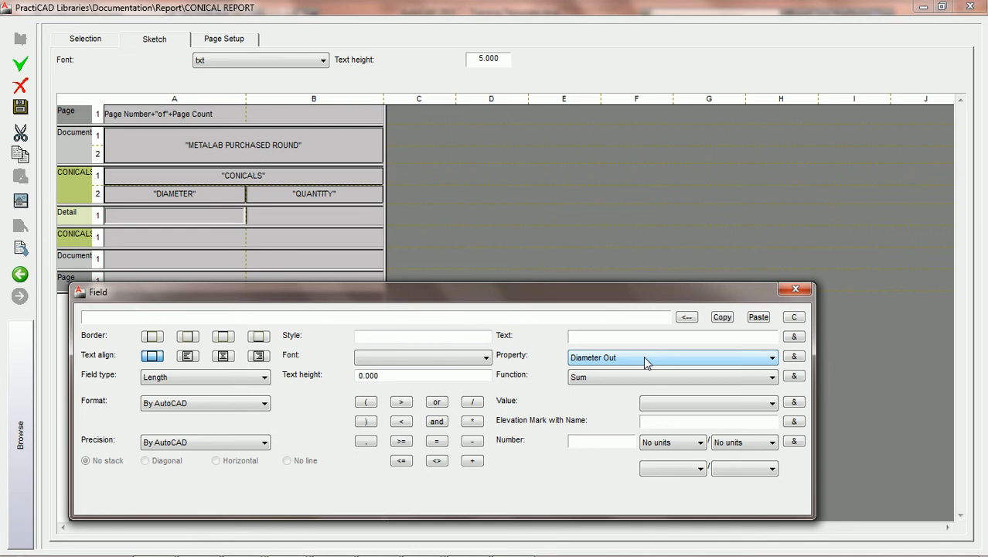
{"action": "left_click", "coordinate": [794, 357]}
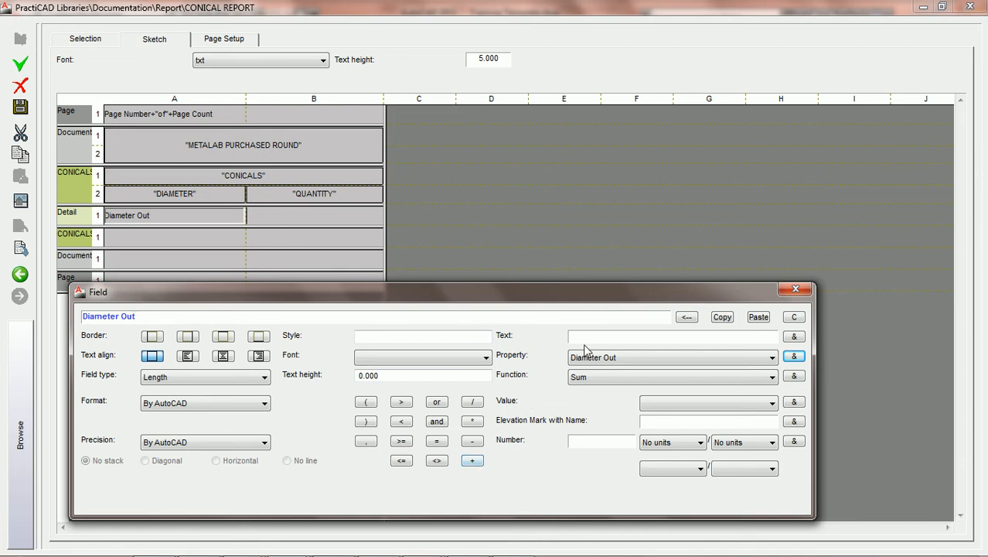
- Append an inch mark and the Ø symbol, copied from Character Map, as text after Diameter Out
{"action": "left_click", "coordinate": [473, 462]}
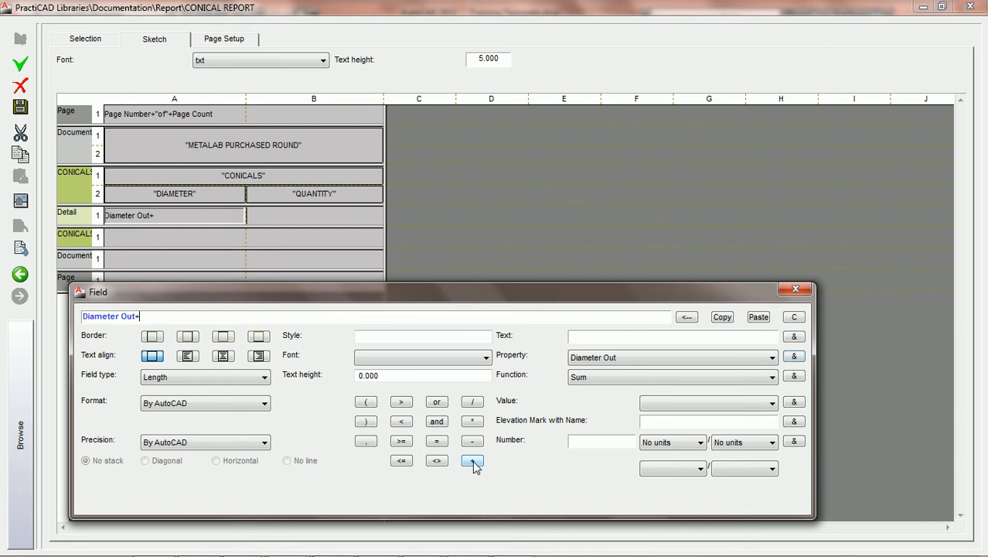
{"action": "left_click", "coordinate": [591, 335]}
{"action": "type", "text": "\""}
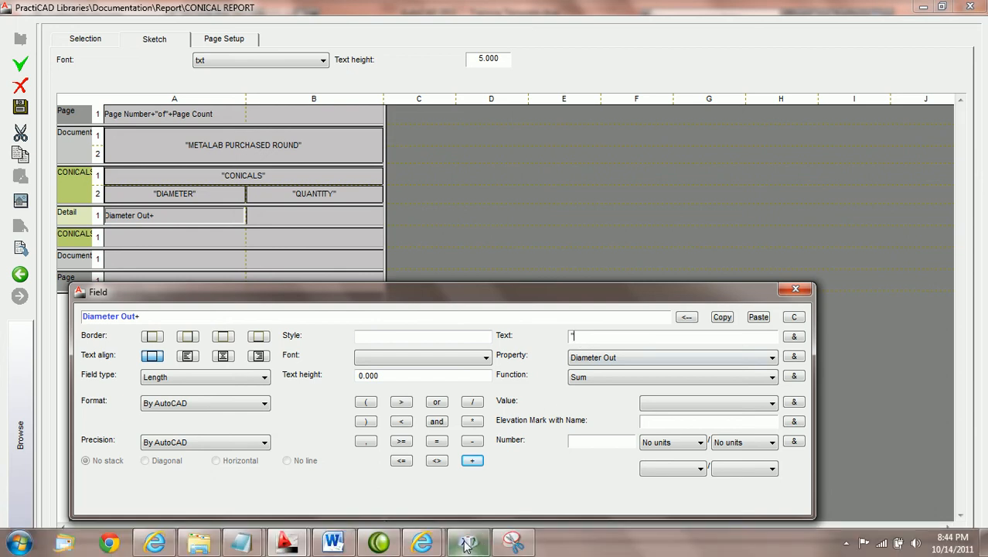
{"action": "left_click", "coordinate": [468, 544]}
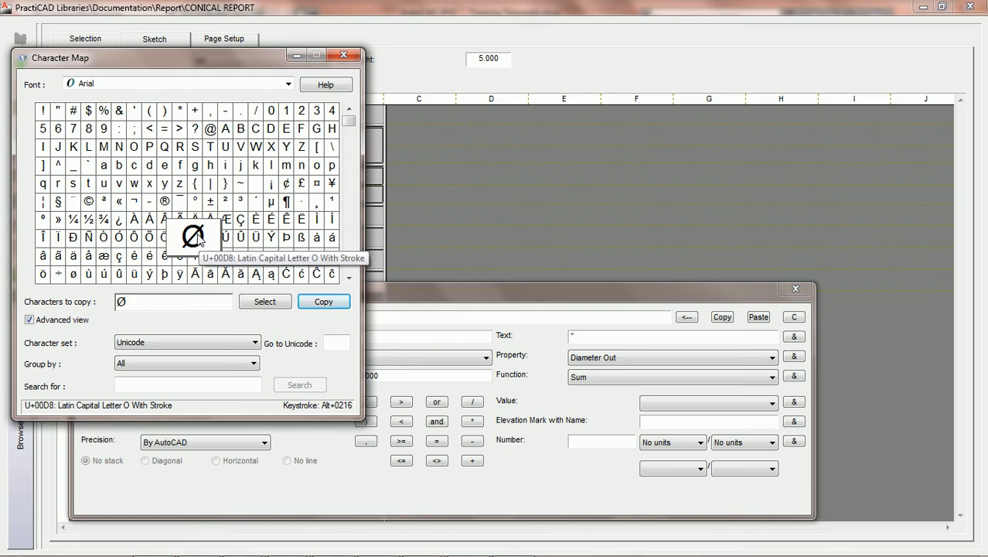
{"action": "left_click", "coordinate": [320, 301]}
{"action": "left_click", "coordinate": [603, 335]}
{"action": "right_click", "coordinate": [604, 336]}
{"action": "left_click", "coordinate": [637, 397]}
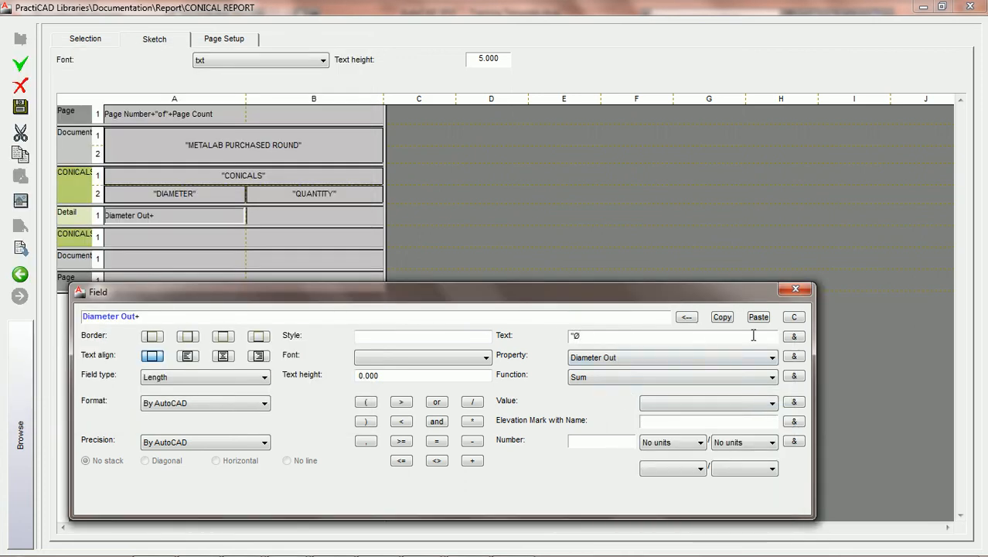
{"action": "left_click", "coordinate": [794, 337]}
- Give the Diameter Out cell borders on all four sides and centre its text
{"action": "left_click", "coordinate": [152, 336]}
{"action": "left_click", "coordinate": [187, 336]}
{"action": "left_click", "coordinate": [222, 336]}
{"action": "left_click", "coordinate": [258, 337]}
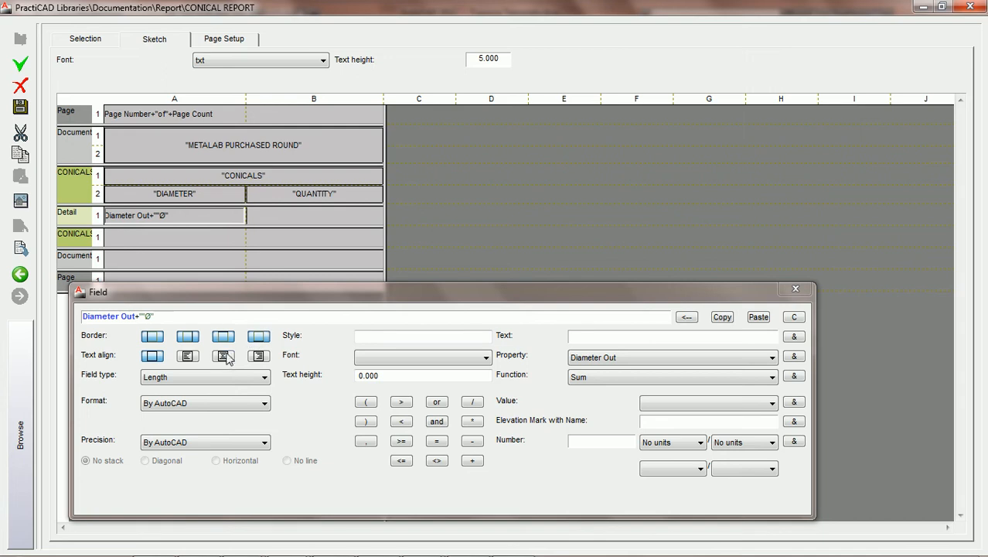
{"action": "left_click", "coordinate": [222, 356]}
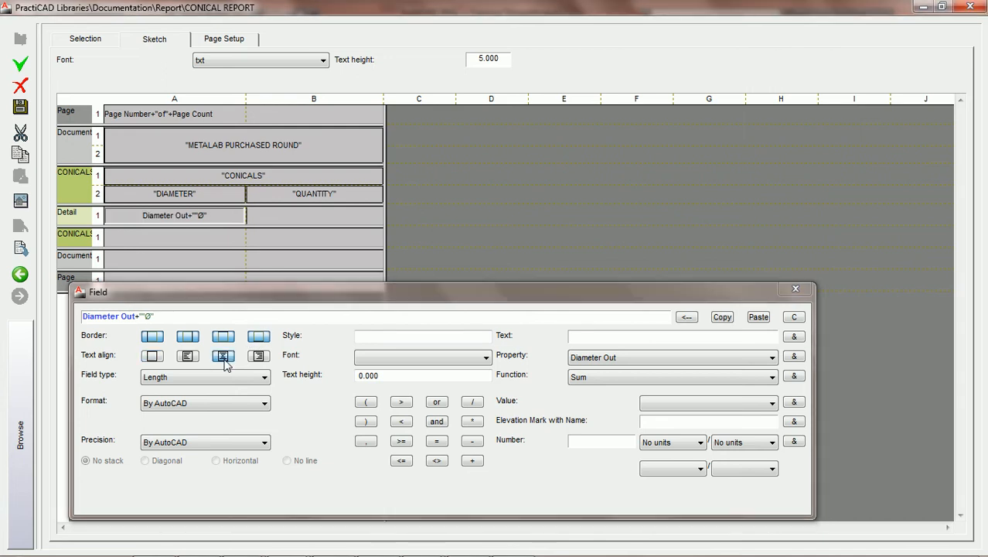
- Set the Diameter Out field's format to Decimal with a precision of 0
{"action": "left_click", "coordinate": [263, 404]}
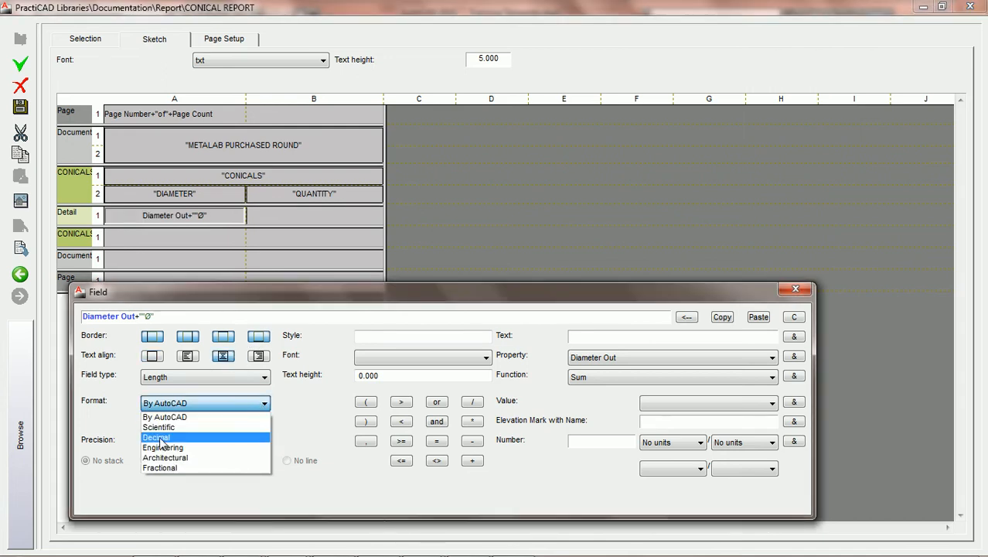
{"action": "left_click", "coordinate": [159, 437]}
{"action": "left_click", "coordinate": [183, 446]}
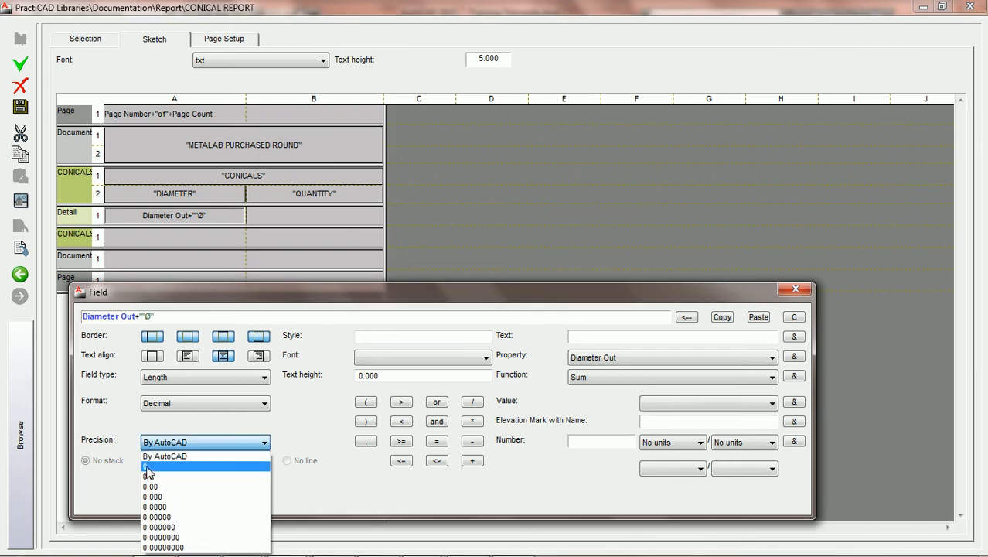
{"action": "left_click", "coordinate": [147, 467]}
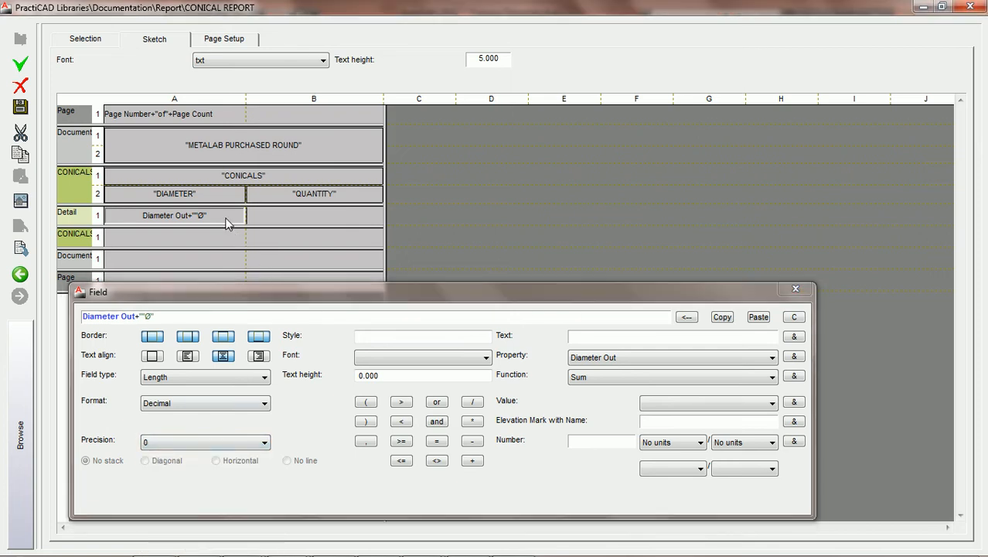
- Enter the formula Sum(Quantity) in column B of the Detail row
{"action": "left_click", "coordinate": [343, 219]}
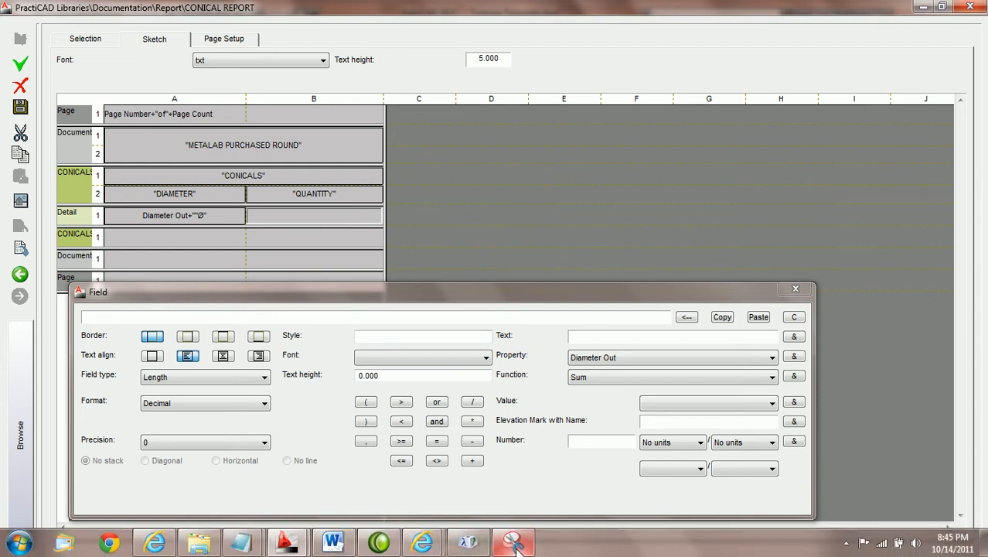
{"action": "left_click", "coordinate": [471, 544]}
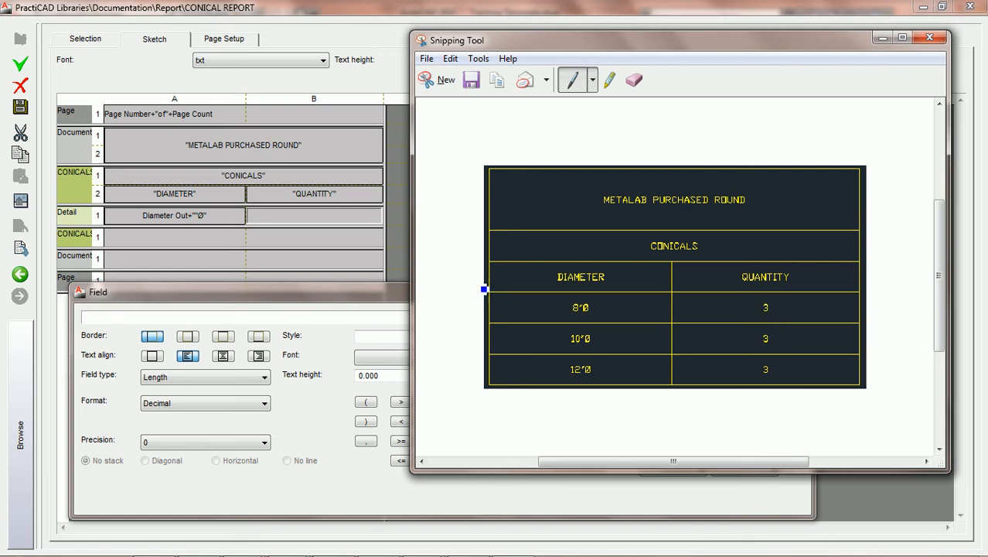
{"action": "left_click", "coordinate": [321, 211]}
{"action": "left_click_drag", "start_coordinate": [397, 218], "coordinate": [185, 302]}
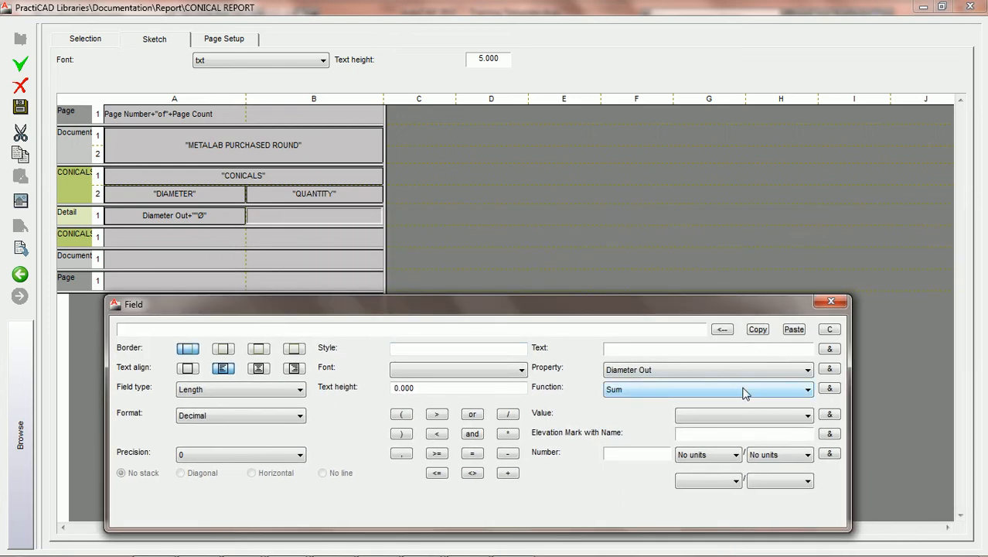
{"action": "left_click", "coordinate": [719, 392]}
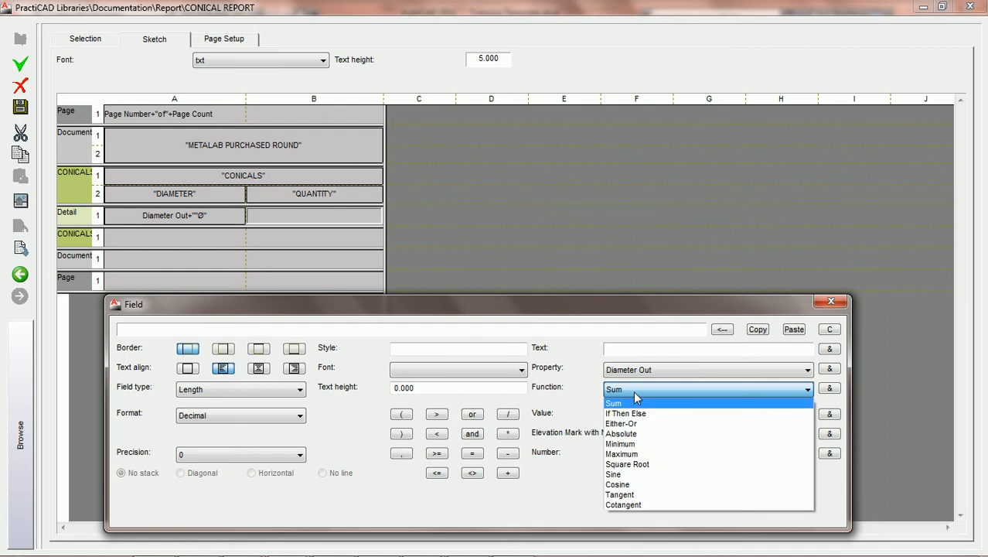
{"action": "left_click", "coordinate": [829, 390]}
{"action": "left_click", "coordinate": [830, 389]}
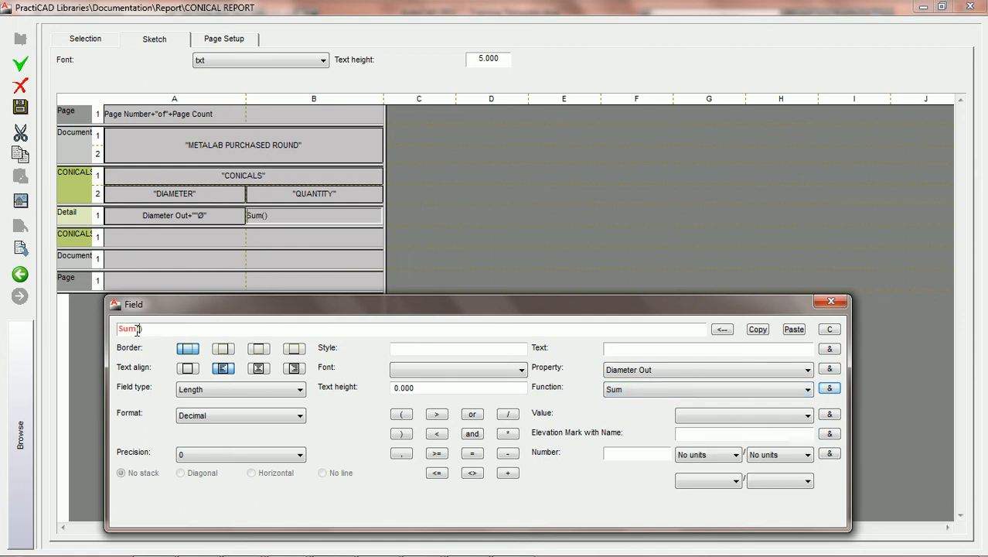
{"action": "left_click", "coordinate": [806, 371]}
{"action": "key", "text": "q"}
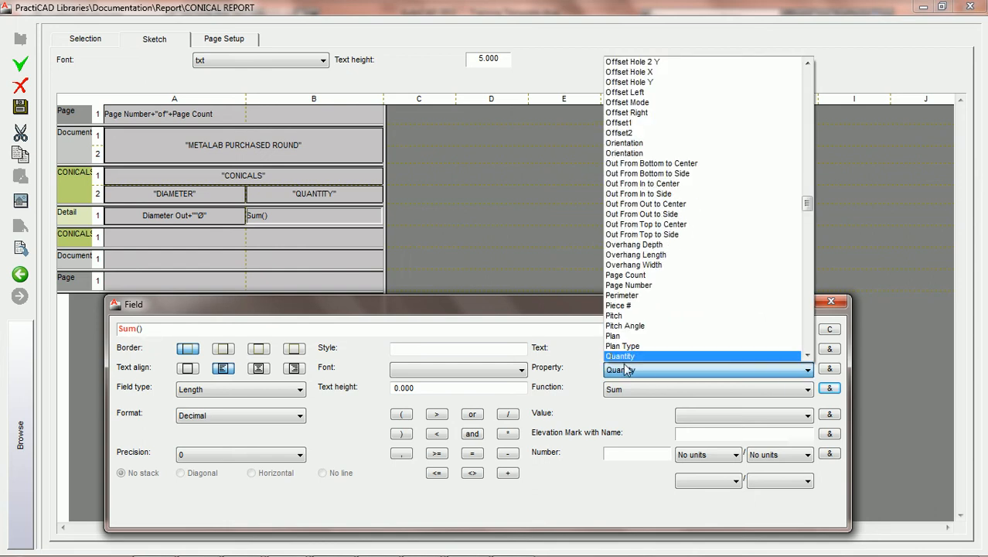
{"action": "left_click", "coordinate": [648, 358]}
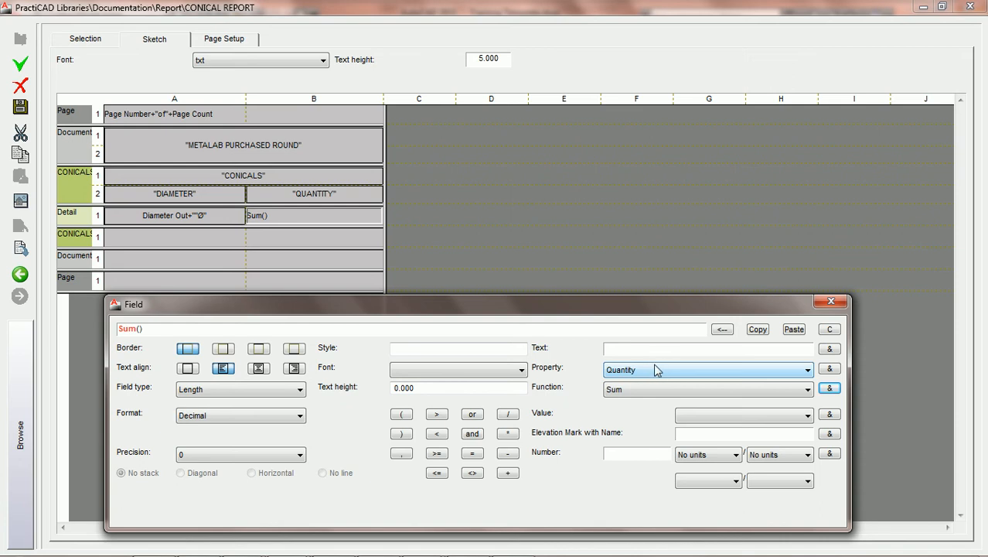
{"action": "left_click", "coordinate": [829, 370]}
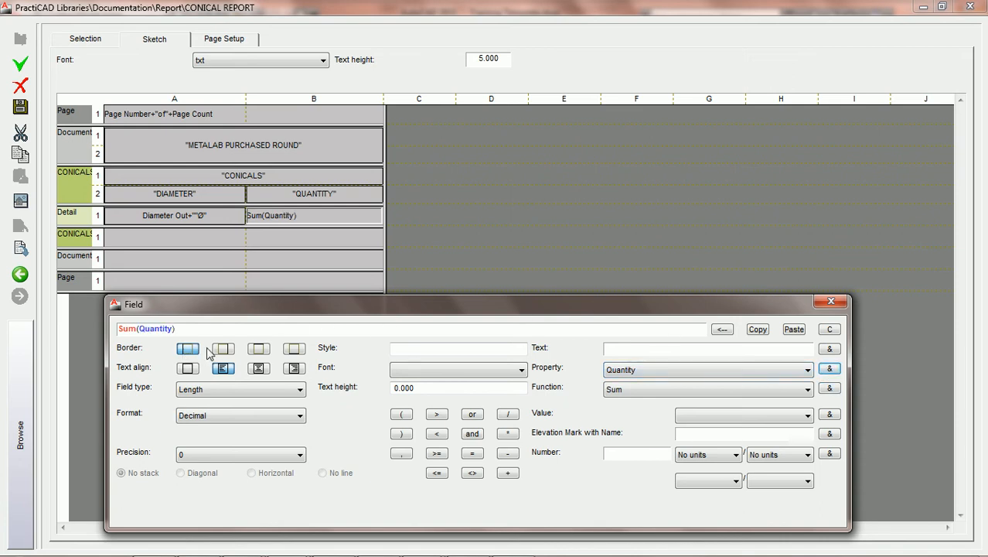
- Complete the borders on all four sides of the Sum(Quantity) cell and centre its text
{"action": "left_click", "coordinate": [259, 348]}
{"action": "left_click", "coordinate": [294, 348]}
{"action": "left_click", "coordinate": [259, 368]}
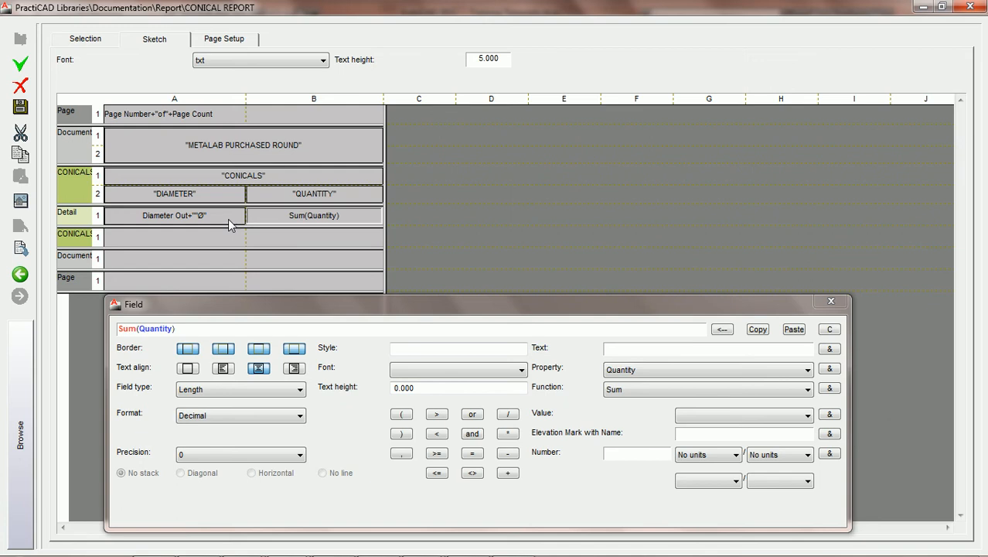
- Review the CONICALS selection set, save the CONICAL REPORT and close the library
{"action": "left_click", "coordinate": [87, 40]}
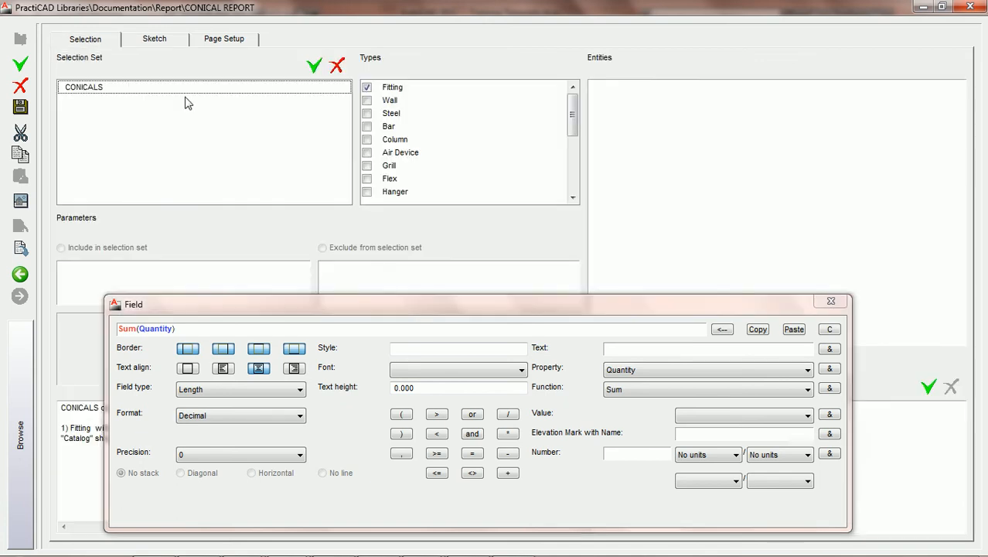
{"action": "left_click", "coordinate": [830, 300]}
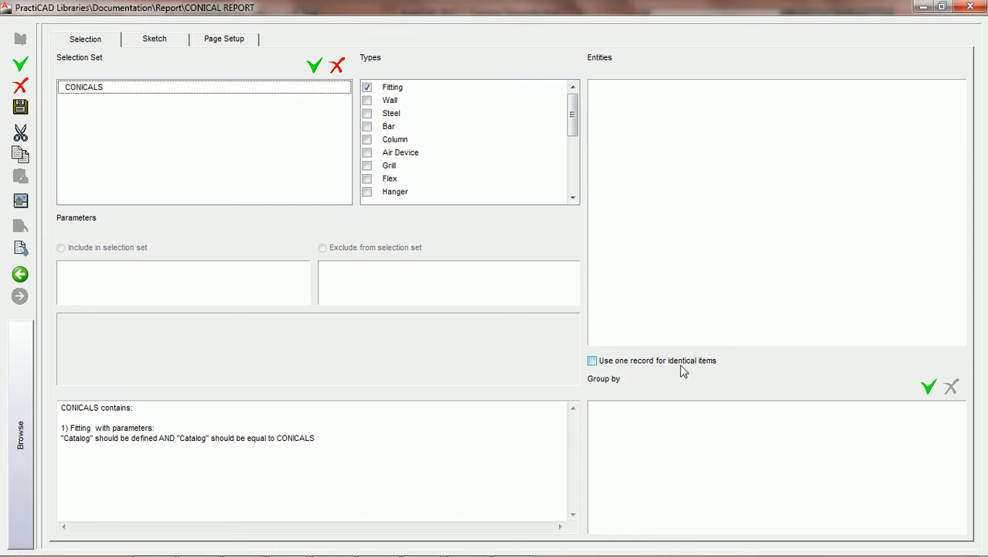
{"action": "left_click", "coordinate": [21, 111]}
{"action": "left_click", "coordinate": [968, 8]}
- Generate the CONICAL REPORT for all the conical reducers and place its table beside them
{"action": "left_click", "coordinate": [517, 413]}
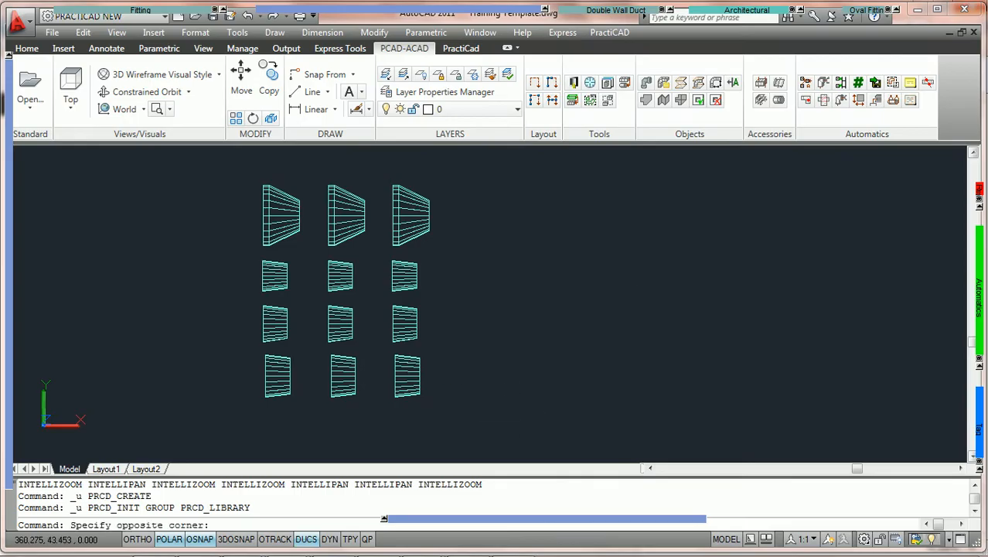
{"action": "left_click", "coordinate": [182, 161]}
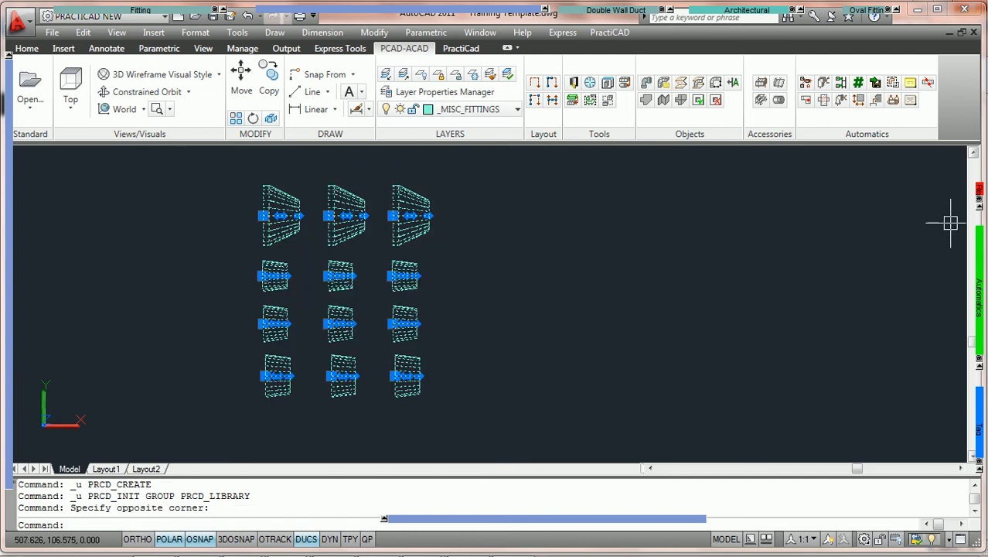
{"action": "mouse_move", "coordinate": [976, 195]}
{"action": "left_click", "coordinate": [762, 198]}
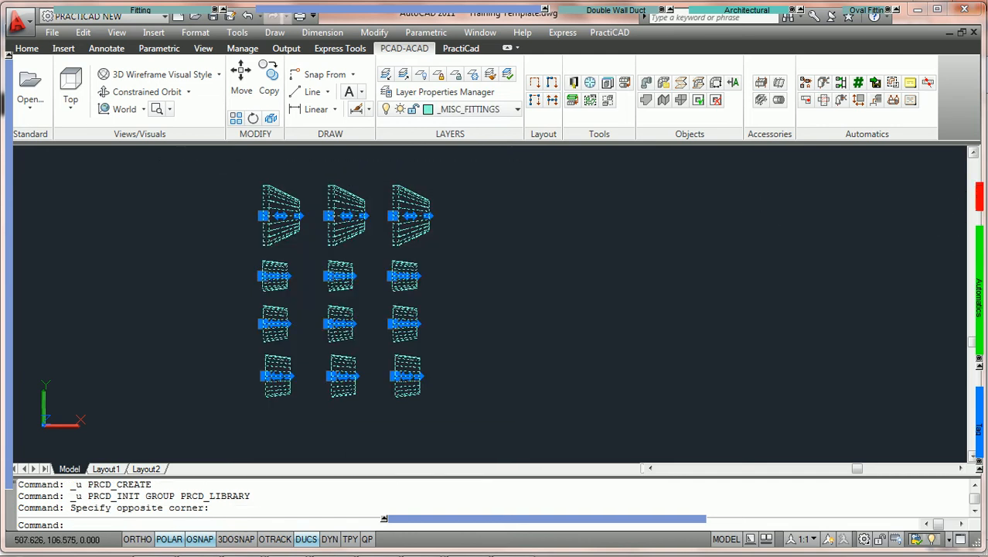
{"action": "scroll", "coordinate": [582, 208], "scroll_direction": "down", "scroll_amount": 3}
{"action": "left_click", "coordinate": [560, 172]}
{"action": "middle_click_drag", "start_coordinate": [611, 229], "coordinate": [372, 214]}
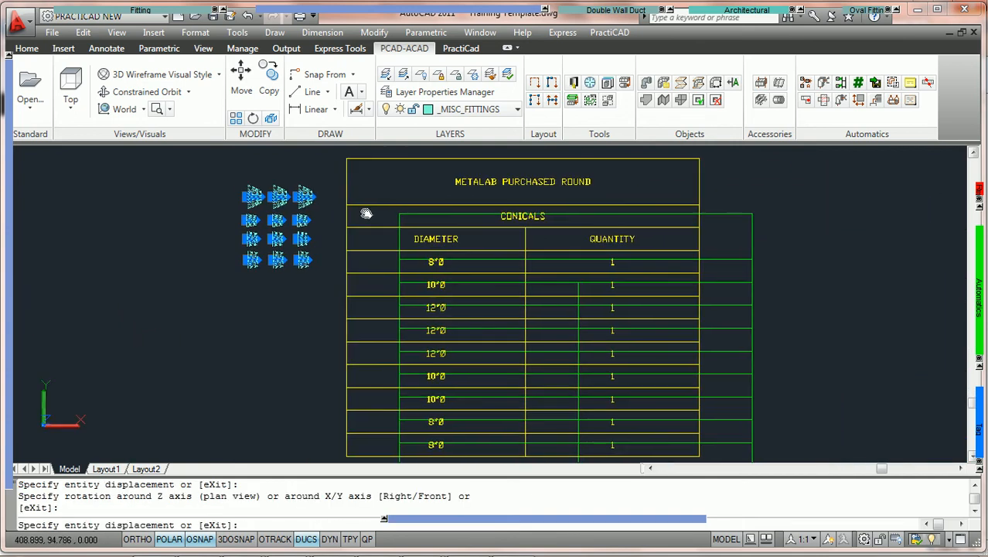
{"action": "scroll", "coordinate": [375, 213], "scroll_direction": "down", "scroll_amount": 2}
{"action": "scroll", "coordinate": [449, 242], "scroll_direction": "up", "scroll_amount": 3}
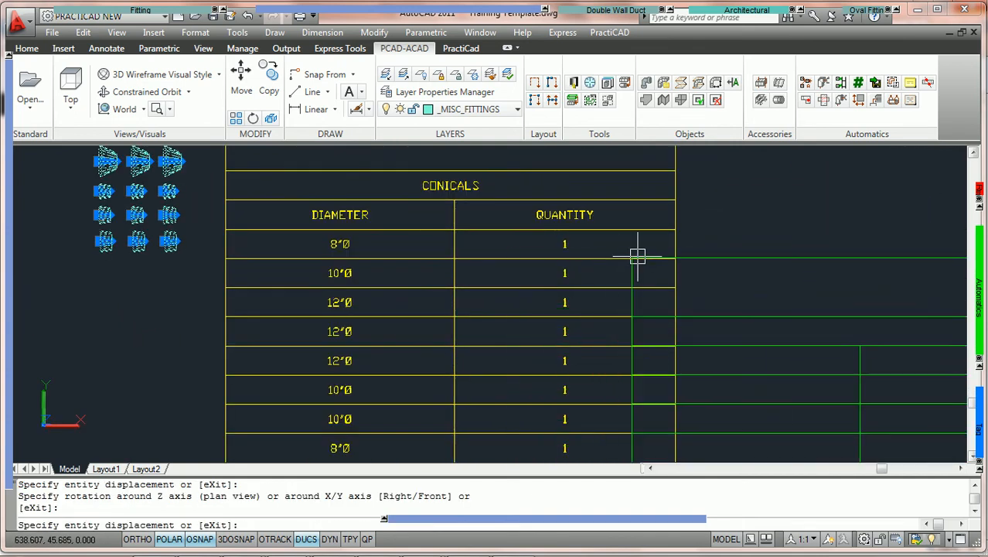
{"action": "key", "text": "Escape"}
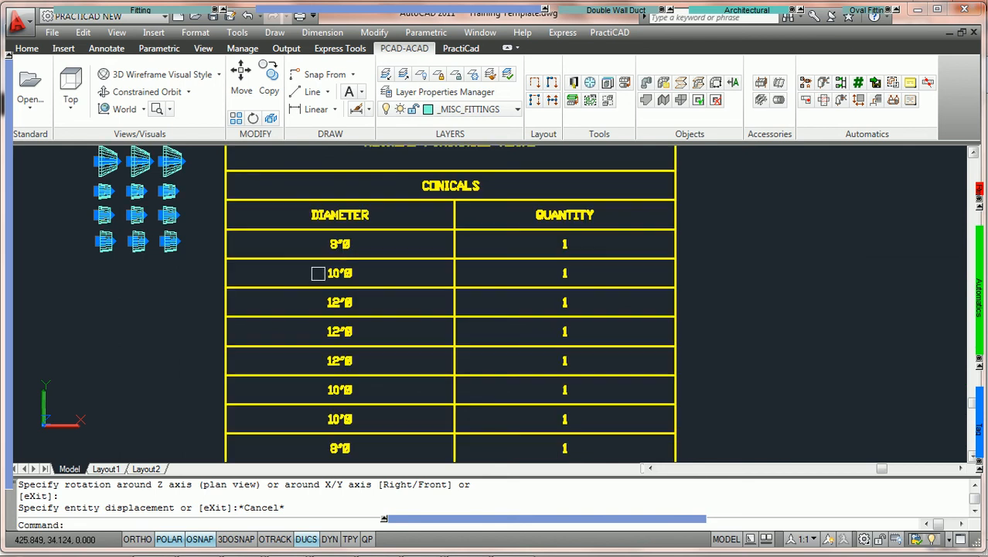
{"action": "scroll", "coordinate": [303, 264], "scroll_direction": "down", "scroll_amount": 2}
{"action": "key", "text": "Escape"}
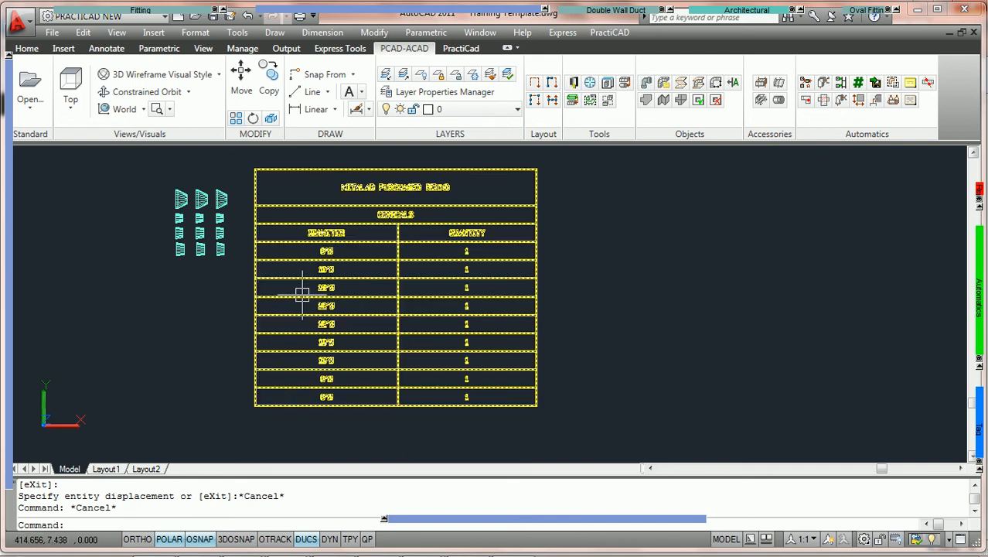
- Erase the three large conical reducers in the top row of the fittings
{"action": "mouse_move", "coordinate": [303, 293]}
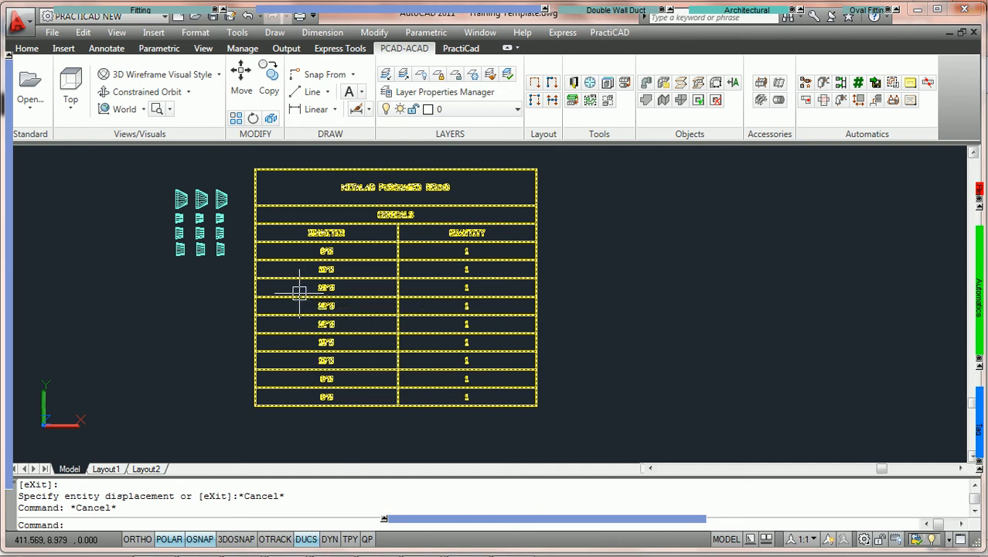
{"action": "scroll", "coordinate": [303, 293], "scroll_direction": "up", "scroll_amount": 3}
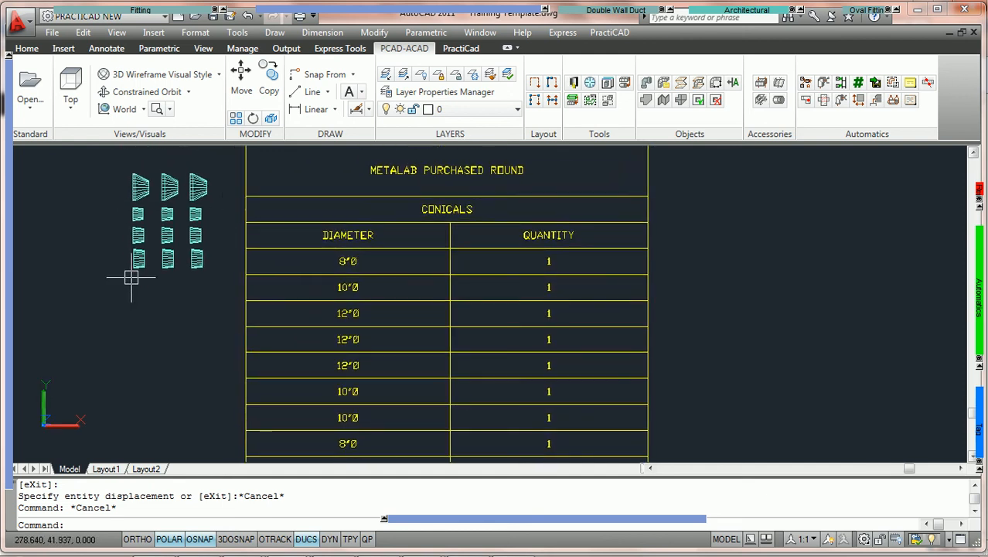
{"action": "mouse_move", "coordinate": [178, 257]}
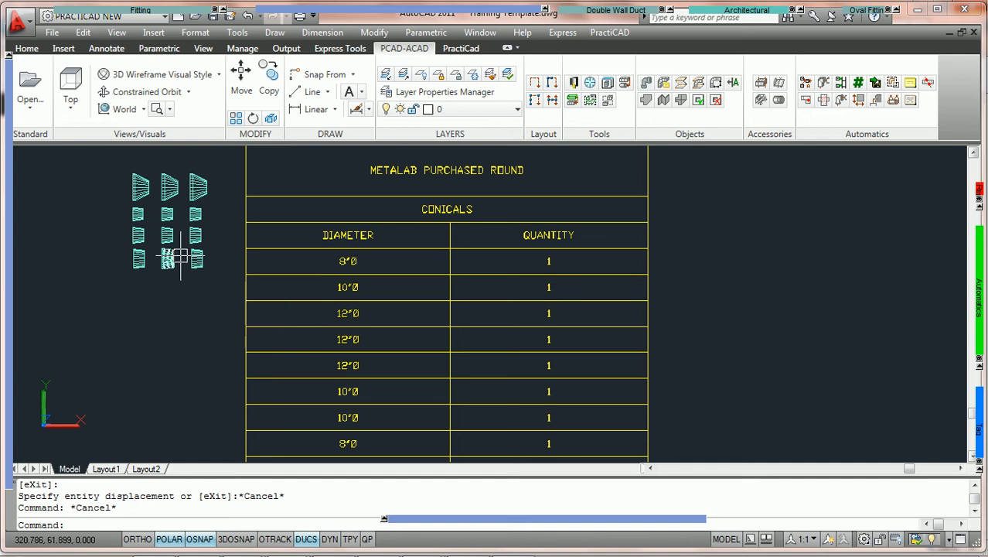
{"action": "scroll", "coordinate": [270, 213], "scroll_direction": "up", "scroll_amount": 3}
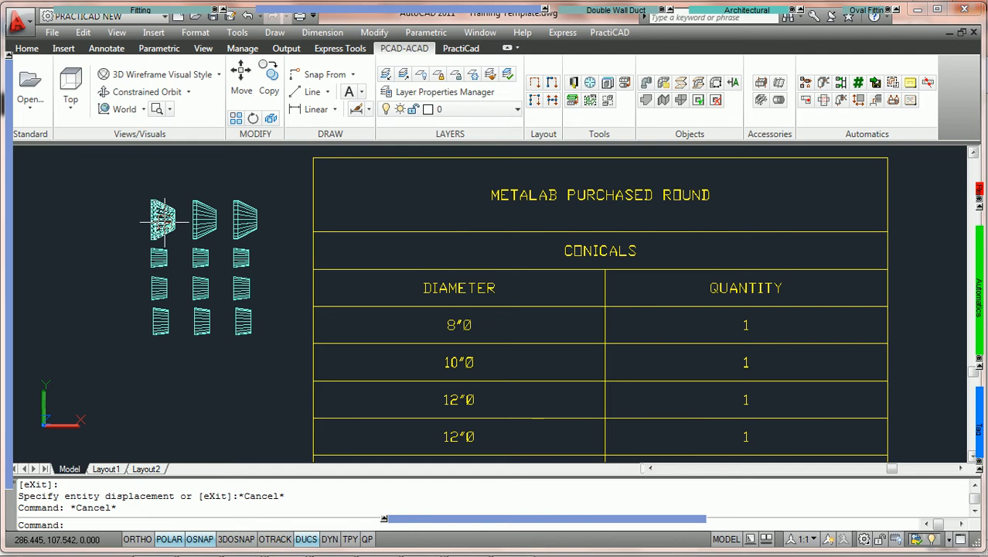
{"action": "left_click", "coordinate": [282, 223]}
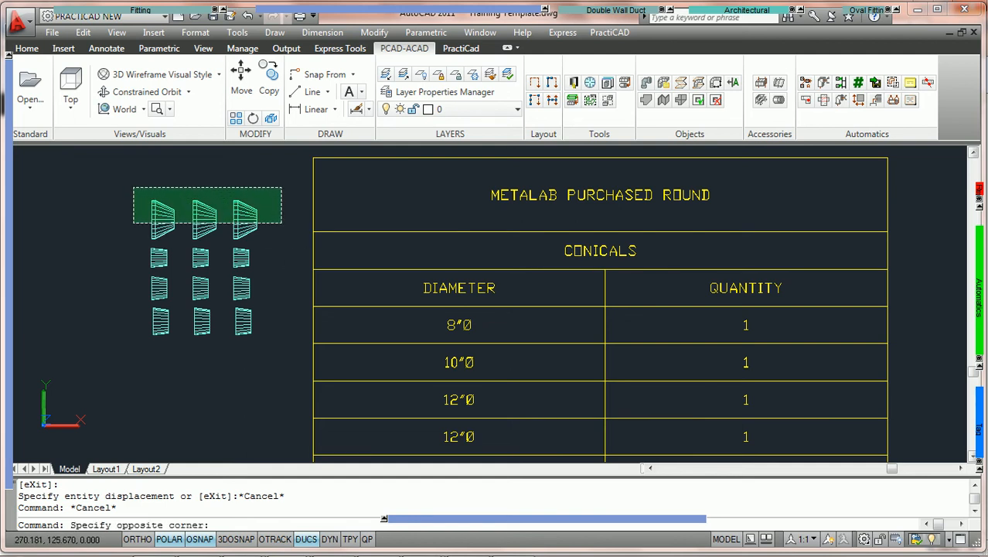
{"action": "left_click", "coordinate": [133, 187]}
{"action": "key", "text": "Delete"}
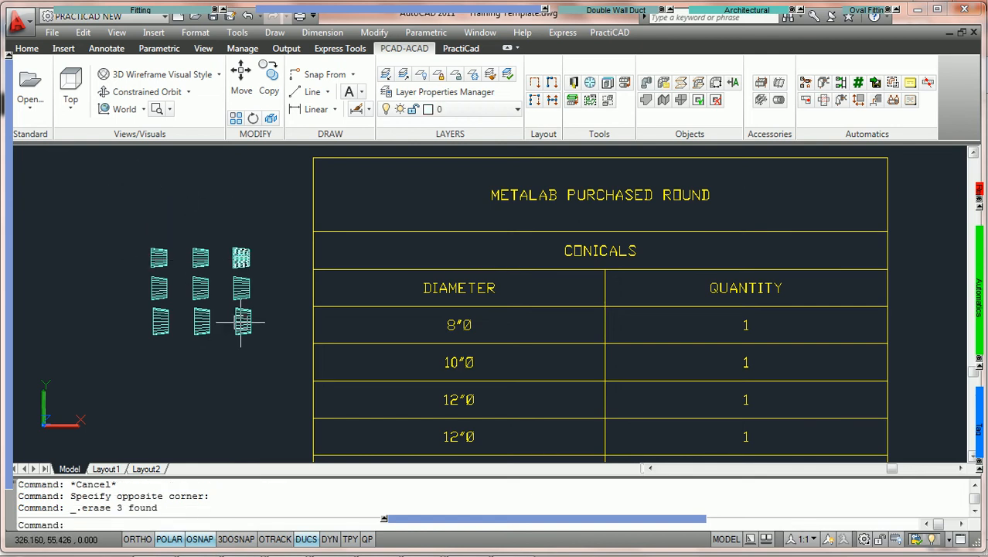
- Erase the METALAB PURCHASED ROUND report table from the drawing
{"action": "middle_click_drag", "start_coordinate": [447, 361], "coordinate": [375, 269]}
{"action": "scroll", "coordinate": [379, 269], "scroll_direction": "down", "scroll_amount": 2}
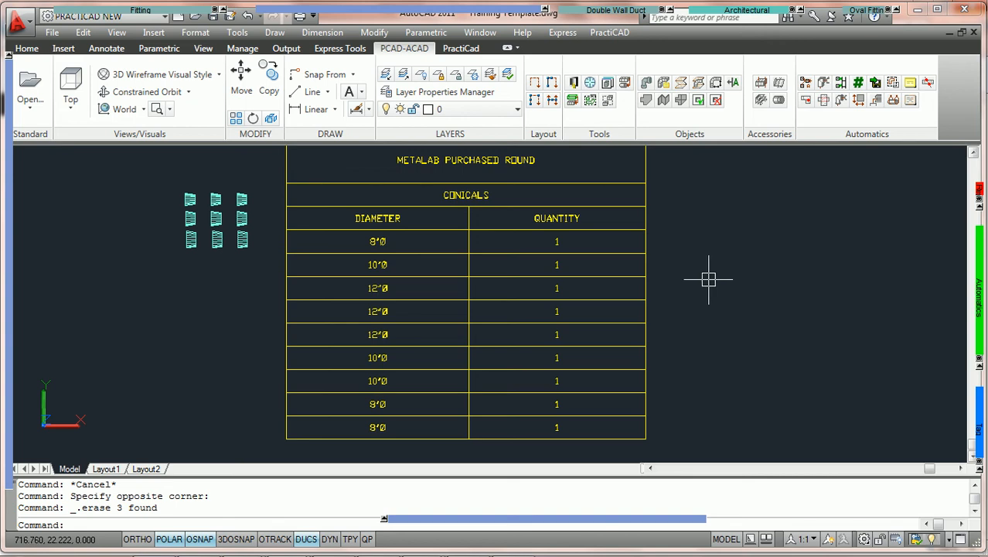
{"action": "left_click", "coordinate": [523, 278]}
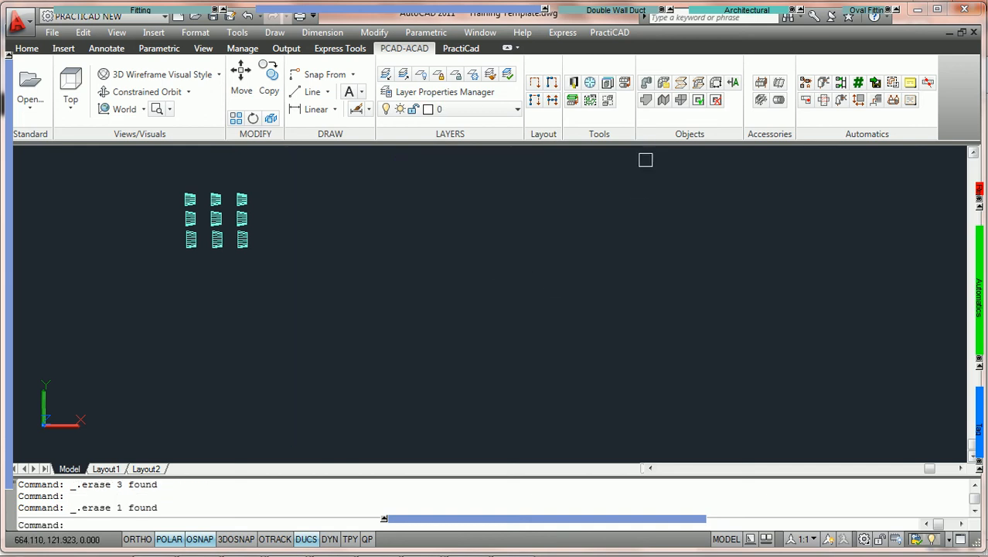
- Turn on Use one record for identical items for the CONICAL REPORT, save it and close the library
{"action": "left_click", "coordinate": [573, 82]}
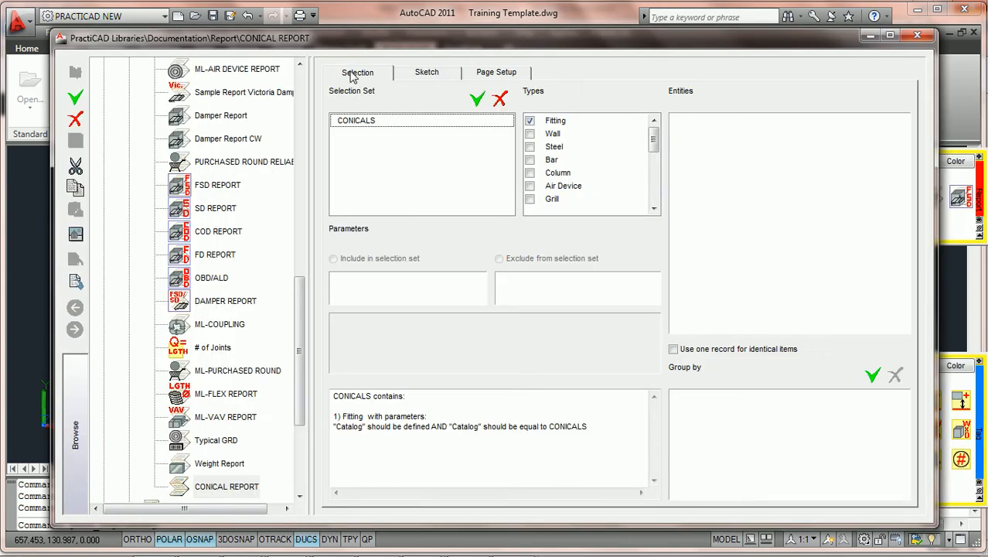
{"action": "left_click", "coordinate": [674, 350]}
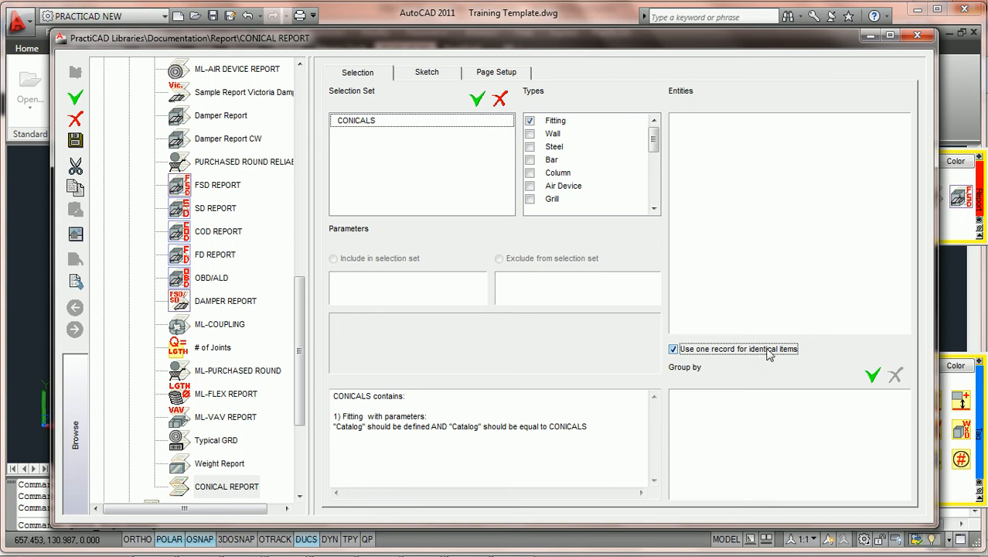
{"action": "left_click", "coordinate": [75, 140]}
{"action": "left_click", "coordinate": [916, 37]}
- Generate the CONICAL REPORT for the nine remaining reducers and place its table beside them
{"action": "left_click", "coordinate": [315, 300]}
{"action": "left_click", "coordinate": [151, 174]}
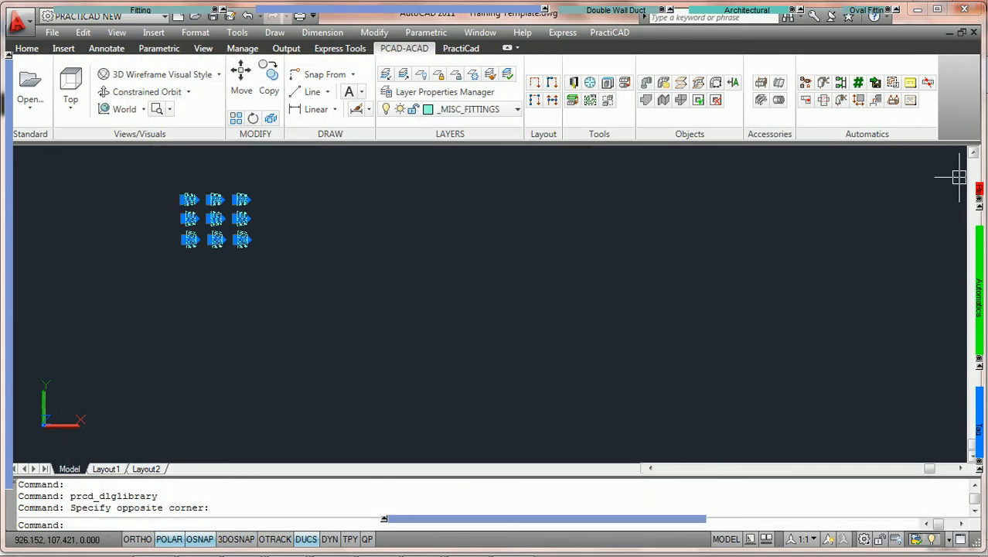
{"action": "mouse_move", "coordinate": [979, 195]}
{"action": "left_click", "coordinate": [785, 199]}
{"action": "left_click", "coordinate": [342, 201]}
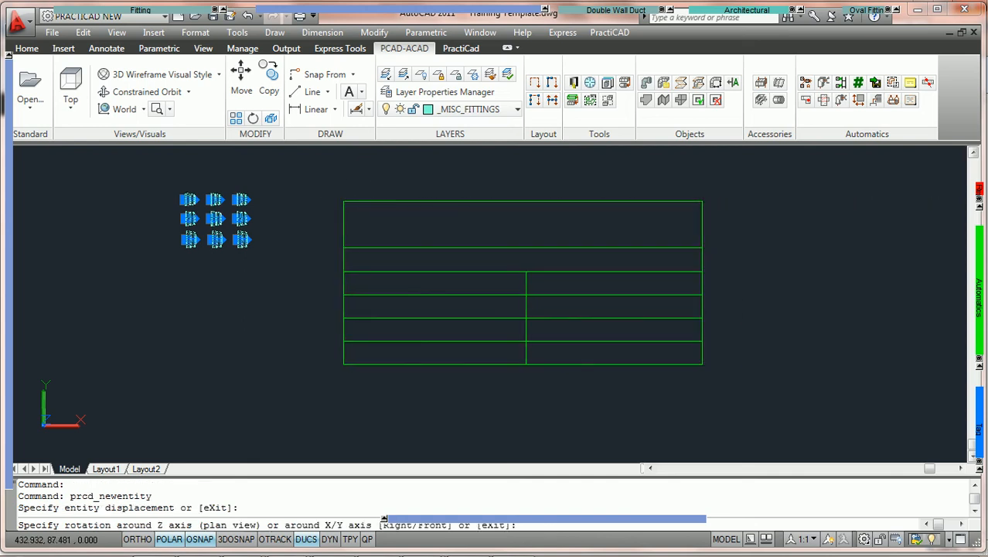
{"action": "left_click", "coordinate": [367, 203]}
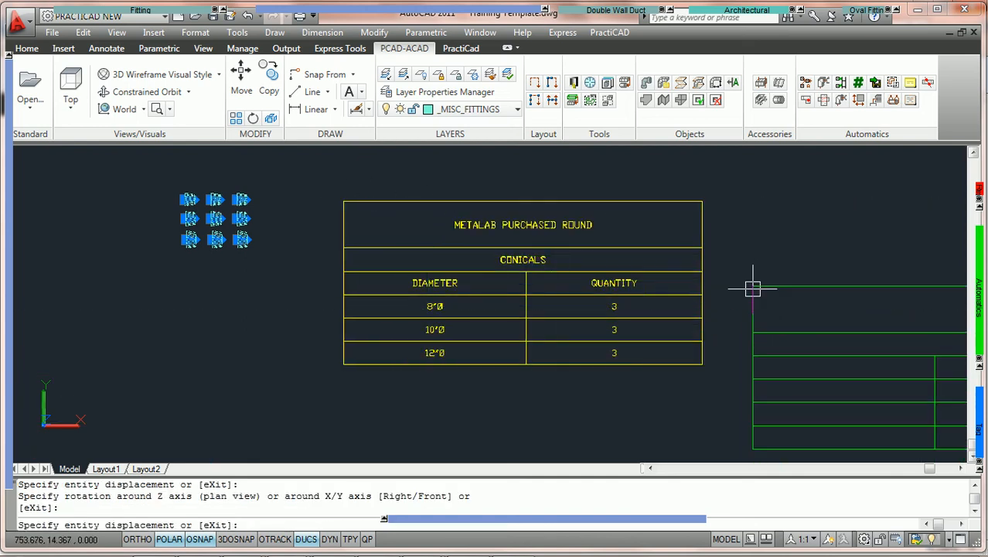
{"action": "key", "text": "Escape"}
{"action": "key", "text": "Escape"}
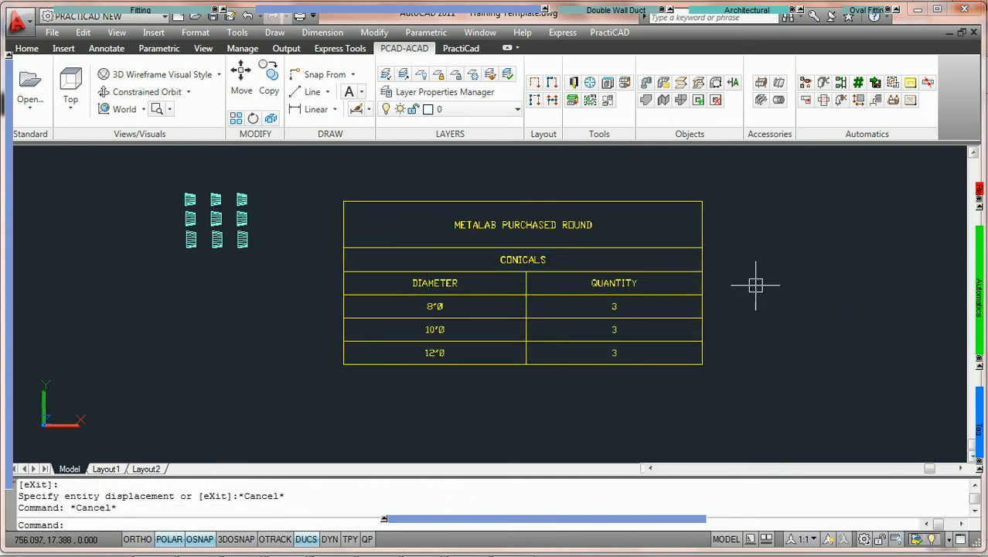
{"action": "scroll", "coordinate": [755, 288], "scroll_direction": "up", "scroll_amount": 2}
{"action": "middle_click_drag", "start_coordinate": [755, 287], "coordinate": [840, 289]}
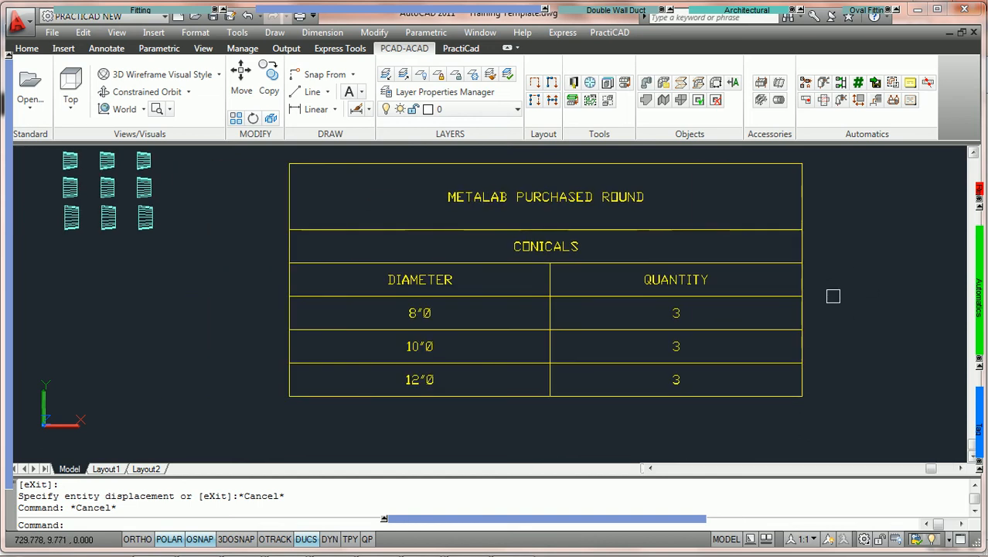
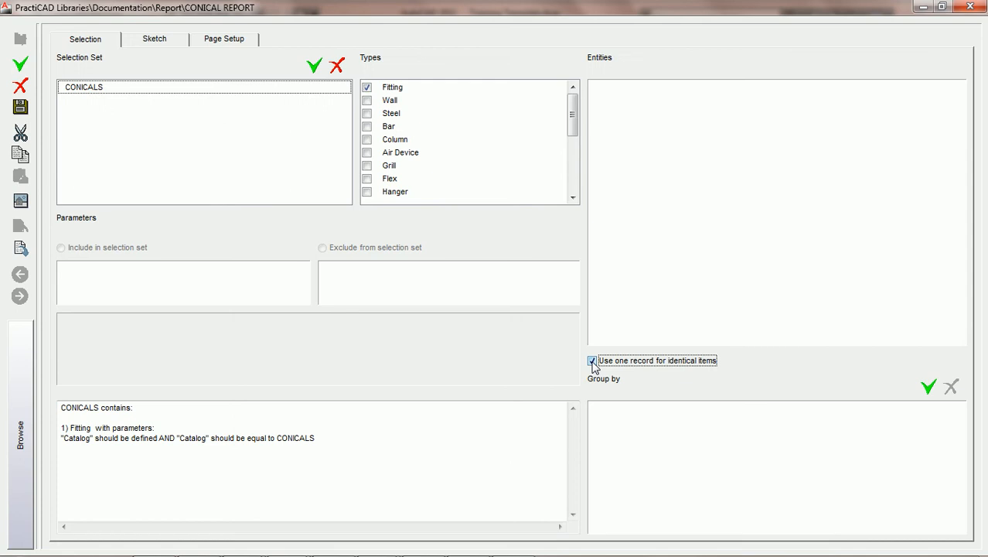
- Turn off Use one record for identical items in the CONICAL REPORT and save the report
{"action": "left_click", "coordinate": [592, 360]}
{"action": "left_click", "coordinate": [20, 107]}
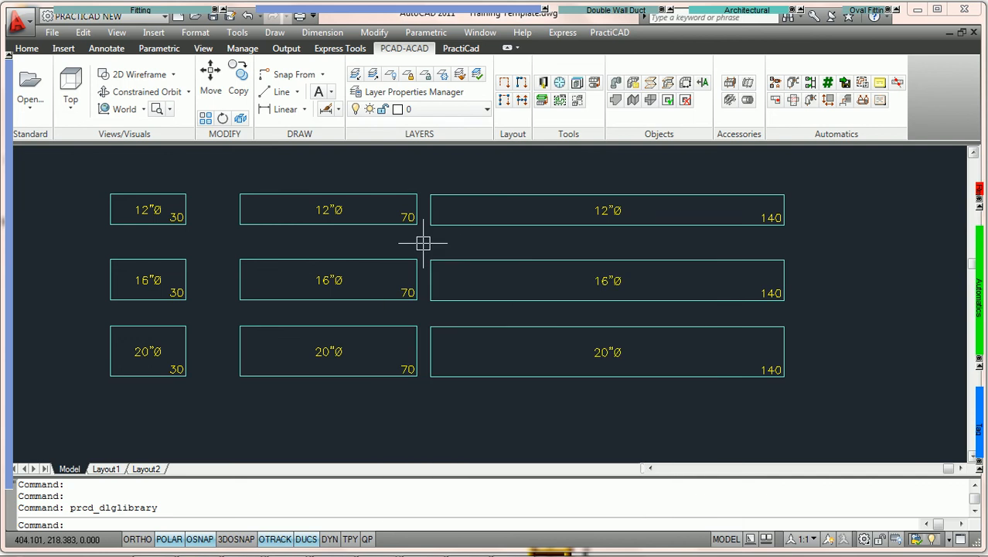
- Examine the shared and varying properties of the three 12-inch spiral ducts, then close the properties and clear the selection
{"action": "left_click", "coordinate": [183, 193]}
{"action": "left_click", "coordinate": [303, 194]}
{"action": "left_click", "coordinate": [462, 194]}
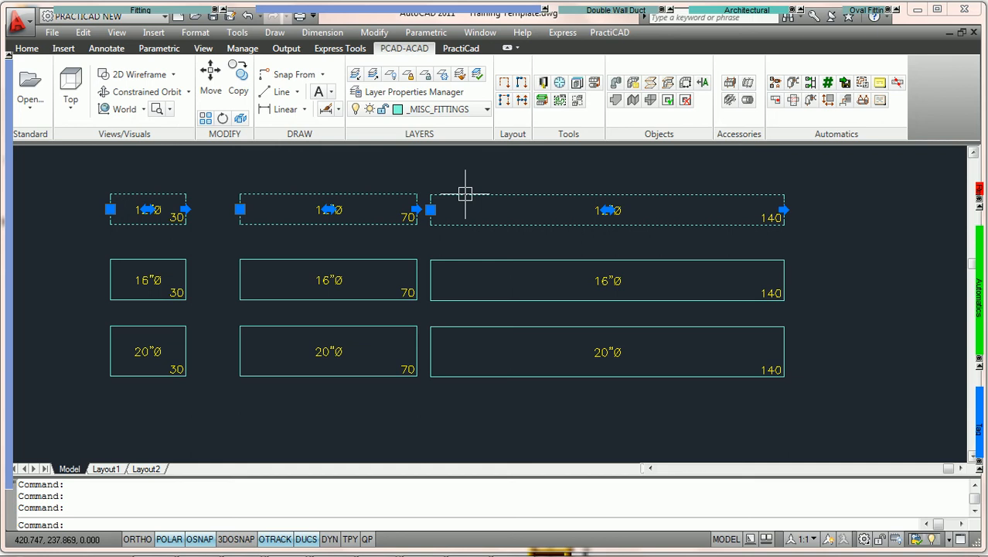
{"action": "right_click", "coordinate": [468, 198]}
{"action": "left_click", "coordinate": [510, 496]}
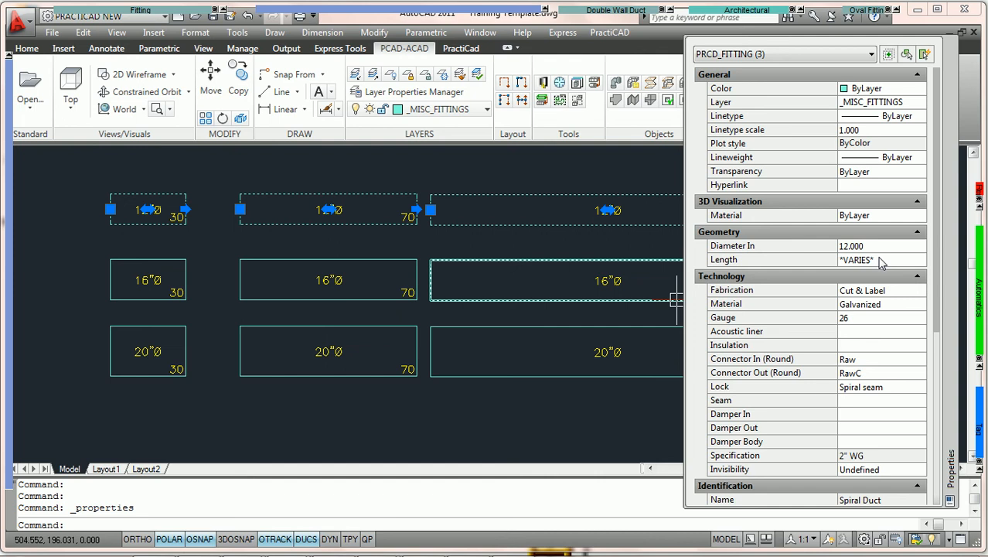
{"action": "scroll", "coordinate": [873, 226], "scroll_direction": "down", "scroll_amount": 2}
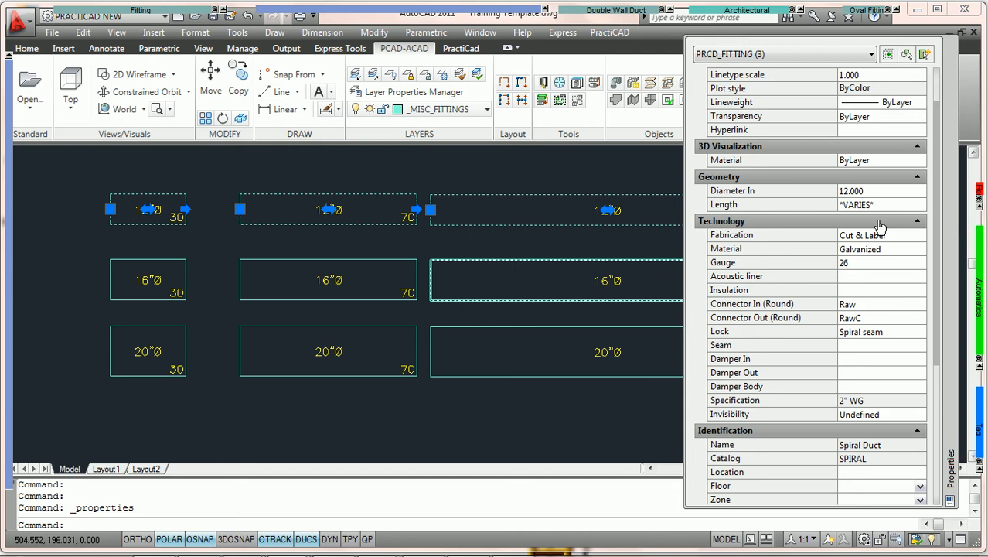
{"action": "scroll", "coordinate": [879, 225], "scroll_direction": "down", "scroll_amount": 6}
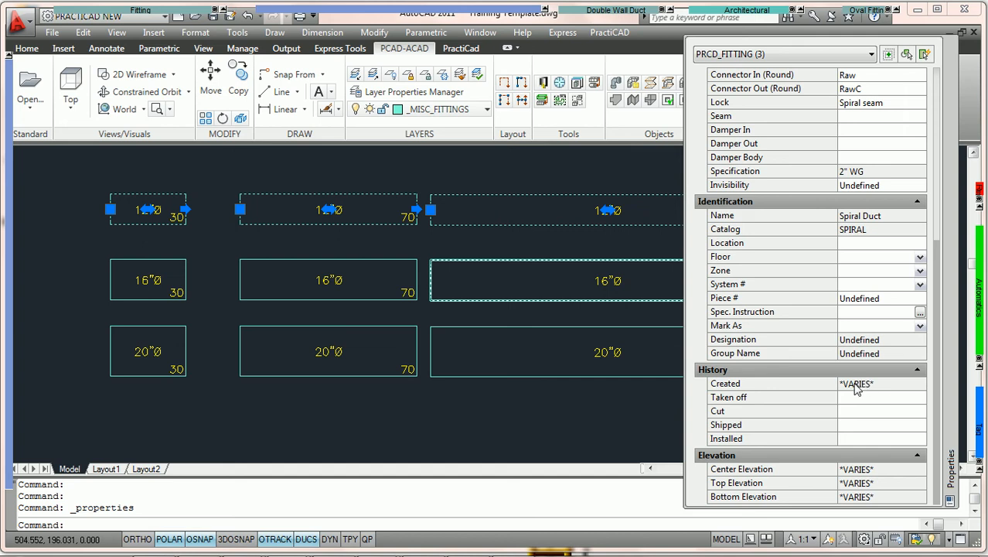
{"action": "scroll", "coordinate": [848, 202], "scroll_direction": "up", "scroll_amount": 5}
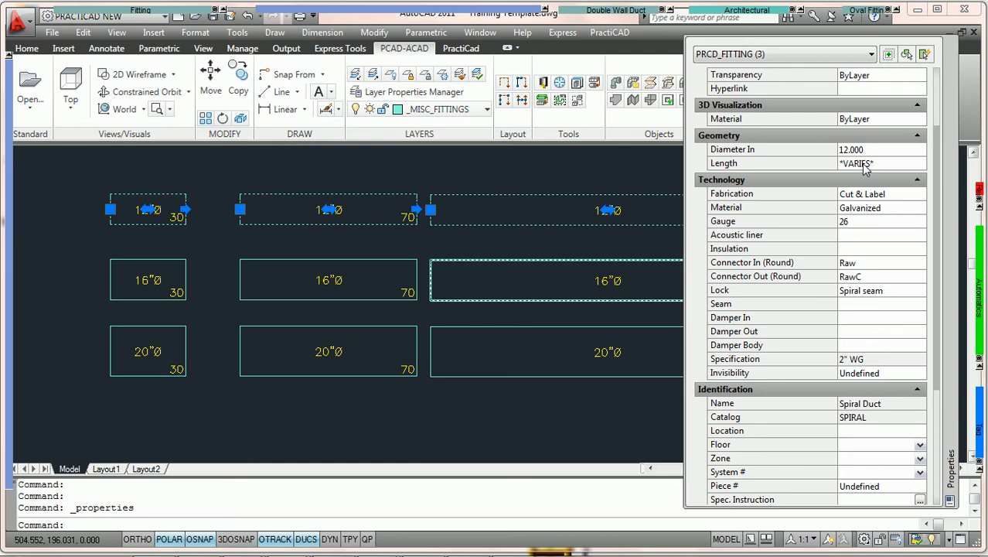
{"action": "left_click", "coordinate": [951, 48]}
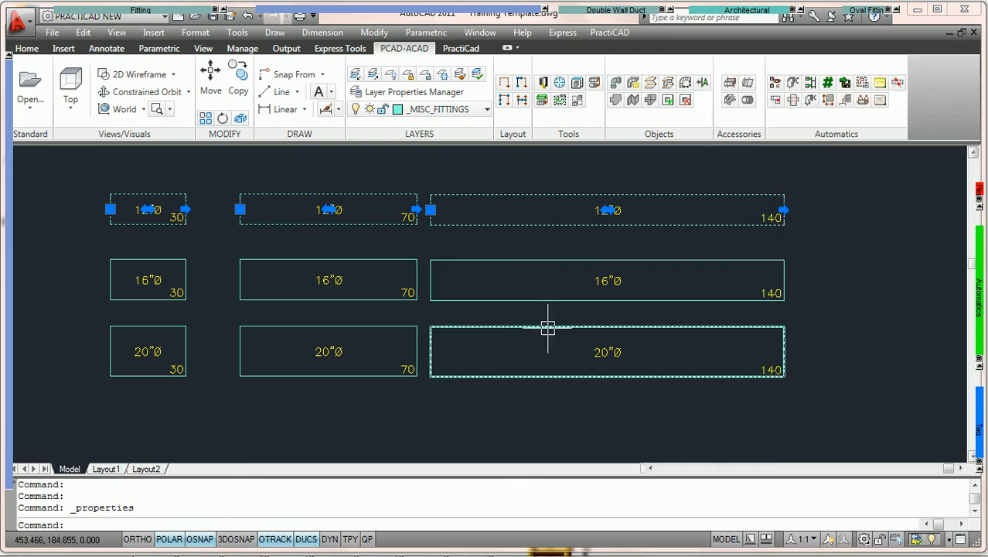
{"action": "key", "text": "Escape"}
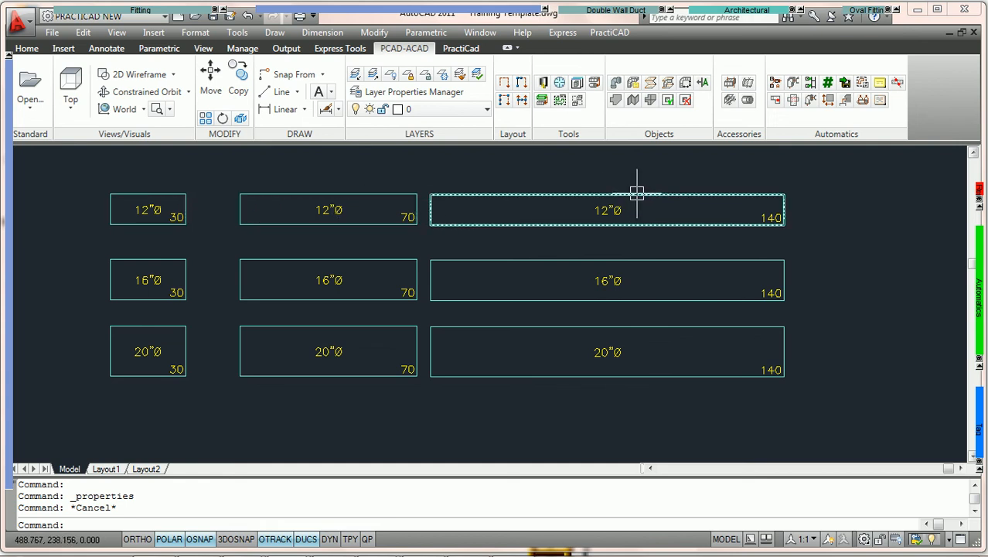
- Open the CONICAL REPORT in the PractiCAD library and add a second selection set named SPIRAL
{"action": "mouse_move", "coordinate": [636, 193]}
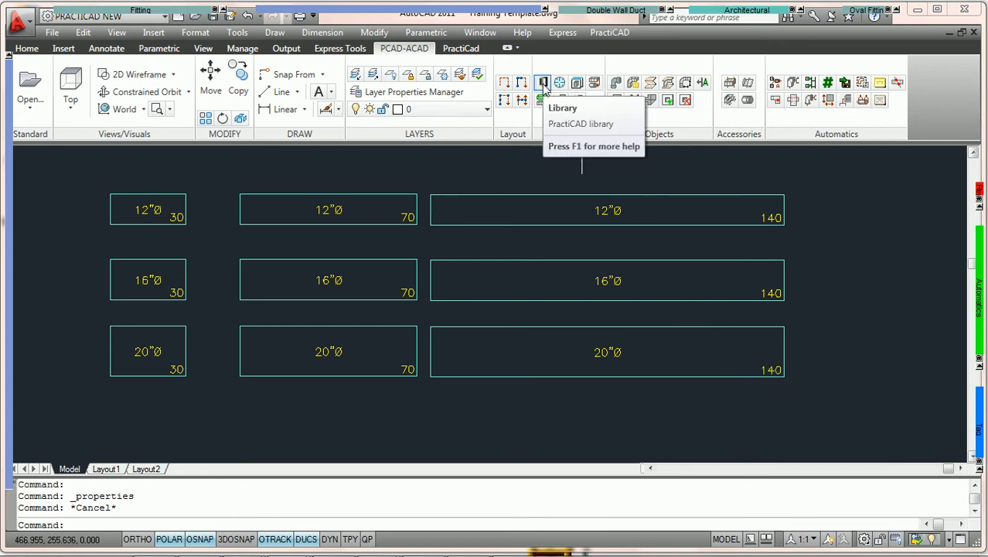
{"action": "left_click", "coordinate": [544, 83]}
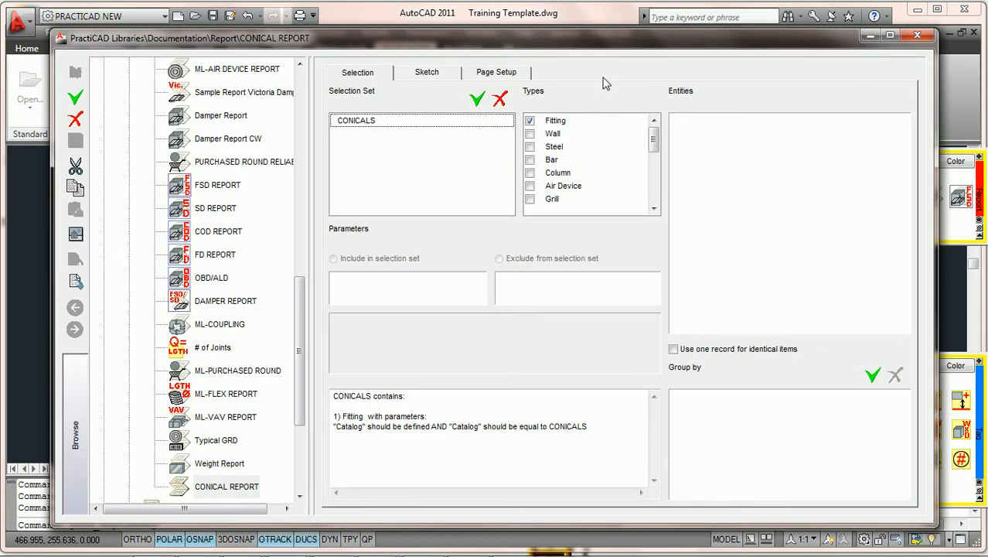
{"action": "left_click", "coordinate": [889, 34]}
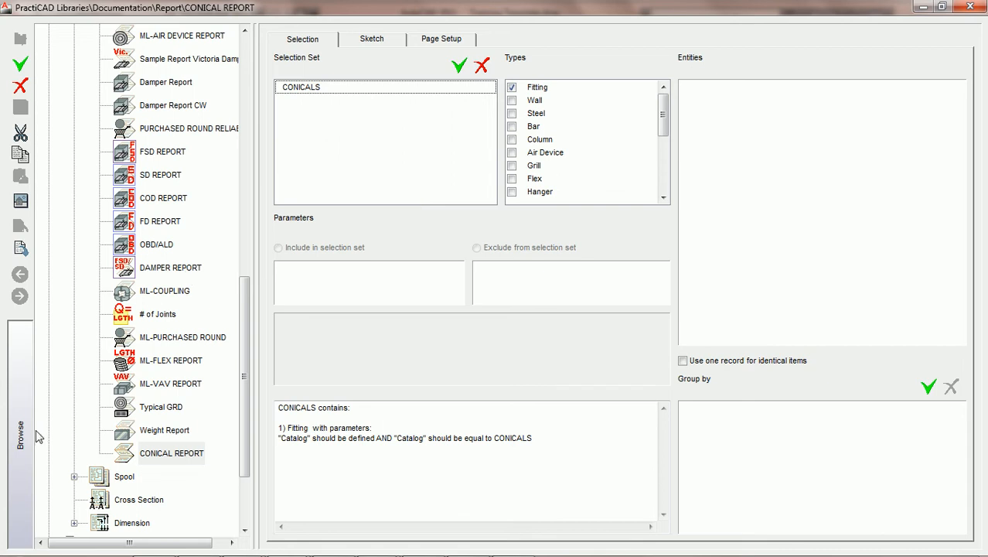
{"action": "left_click", "coordinate": [20, 450]}
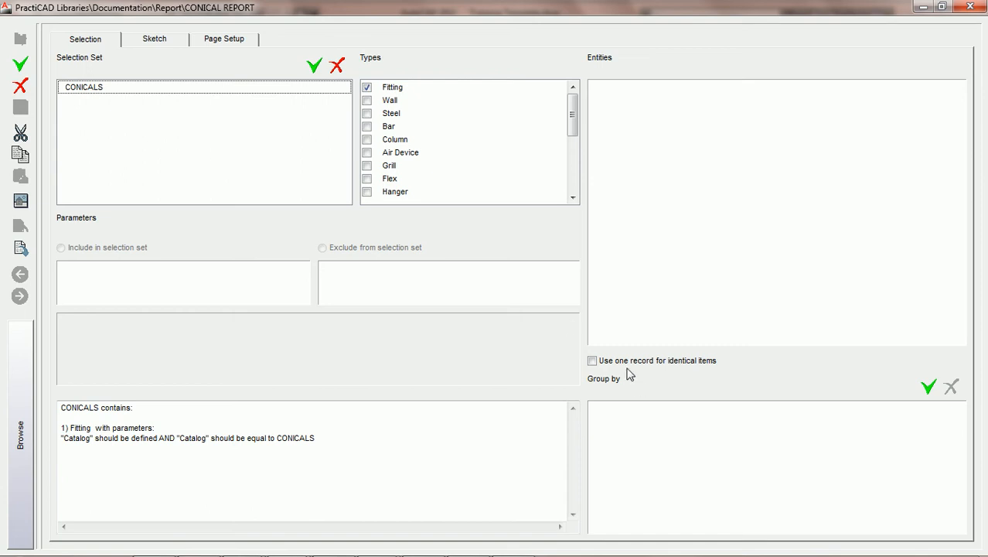
{"action": "left_click", "coordinate": [312, 69]}
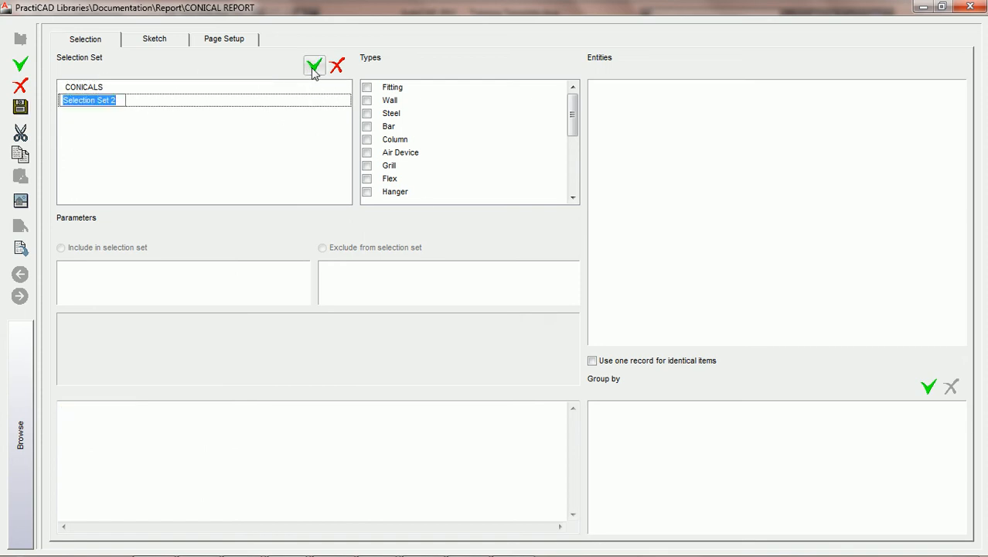
{"action": "type", "text": "SPIRAL"}
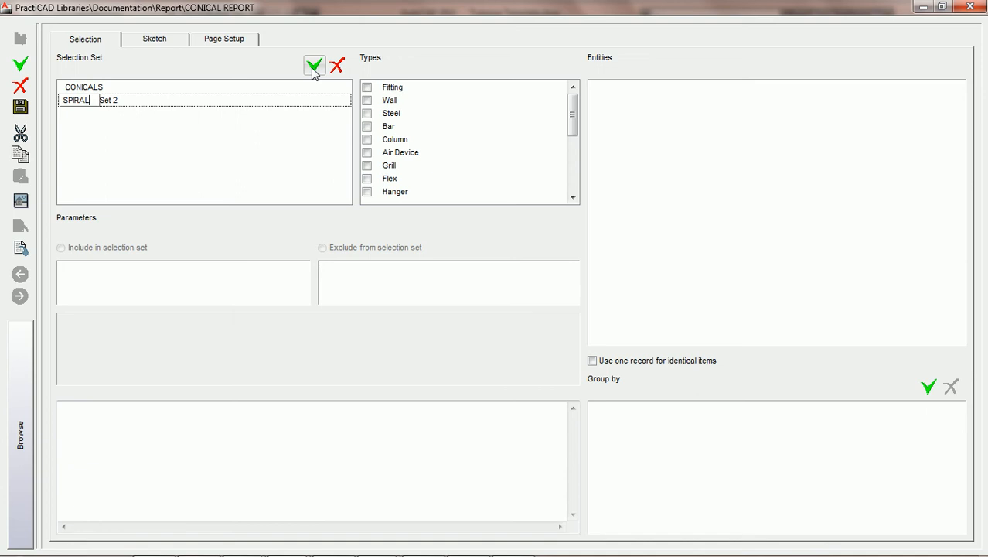
{"action": "left_click", "coordinate": [314, 66]}
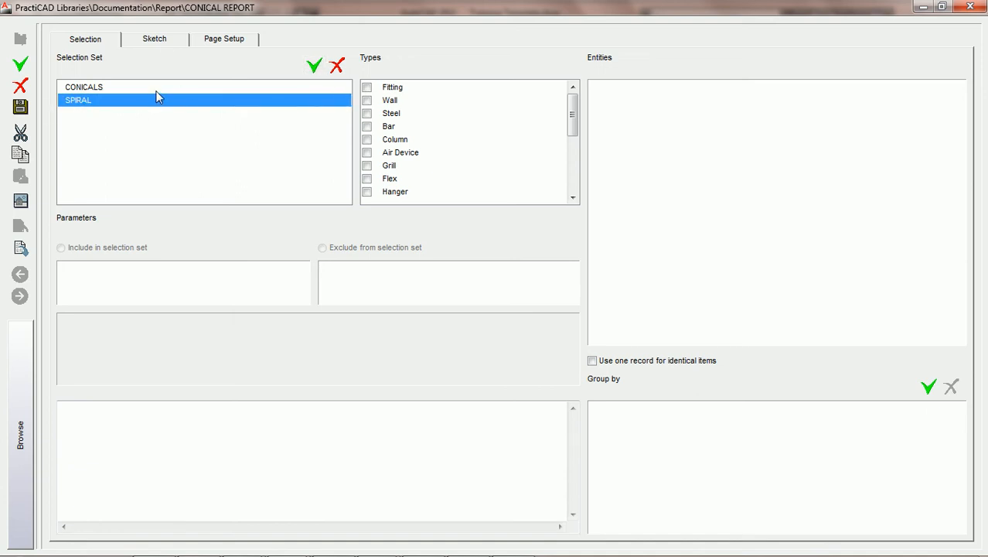
- Set the SPIRAL selection set to the Fitting type, limited to Spiral Pipe (Round) under PractiCAM Single Wall, Round, Straight
{"action": "left_click", "coordinate": [161, 45]}
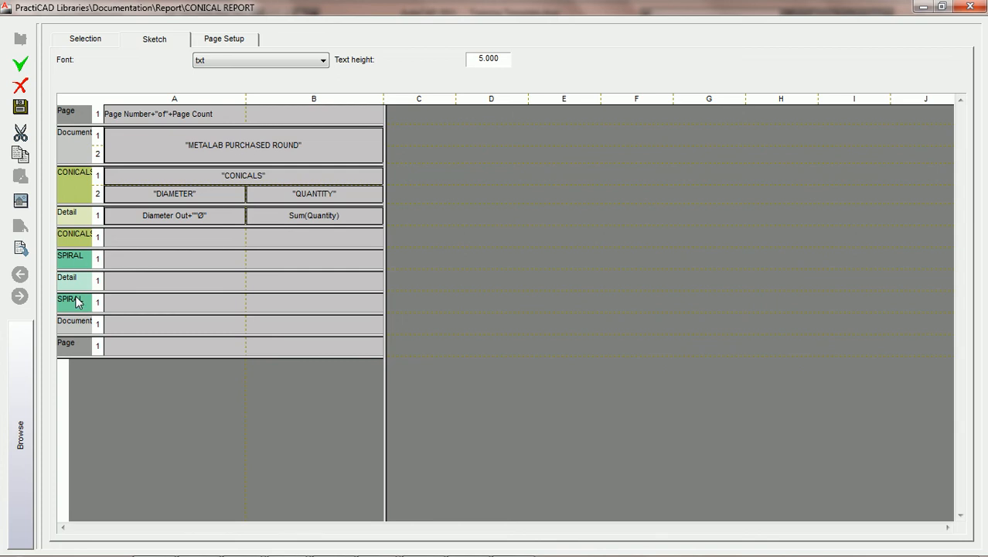
{"action": "left_click", "coordinate": [88, 39]}
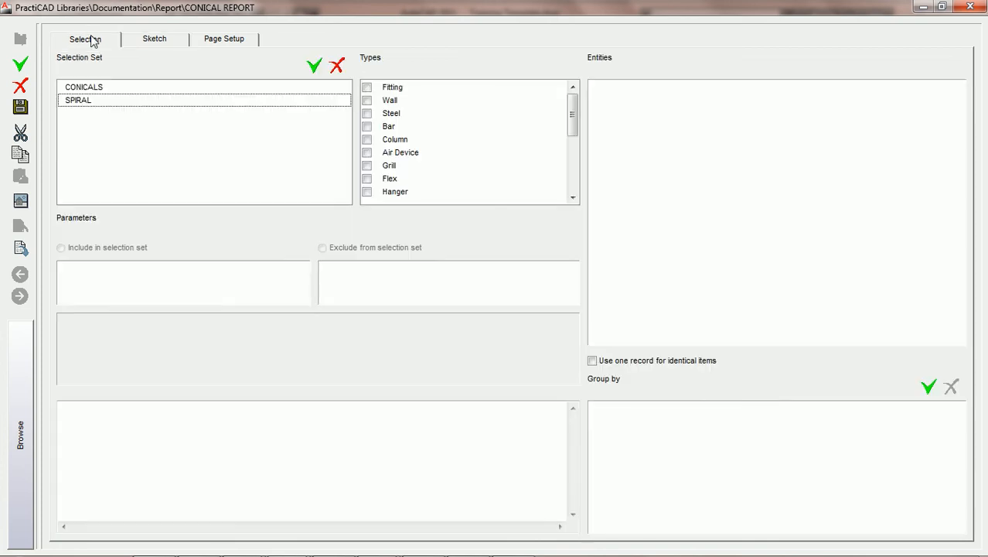
{"action": "left_click", "coordinate": [81, 103]}
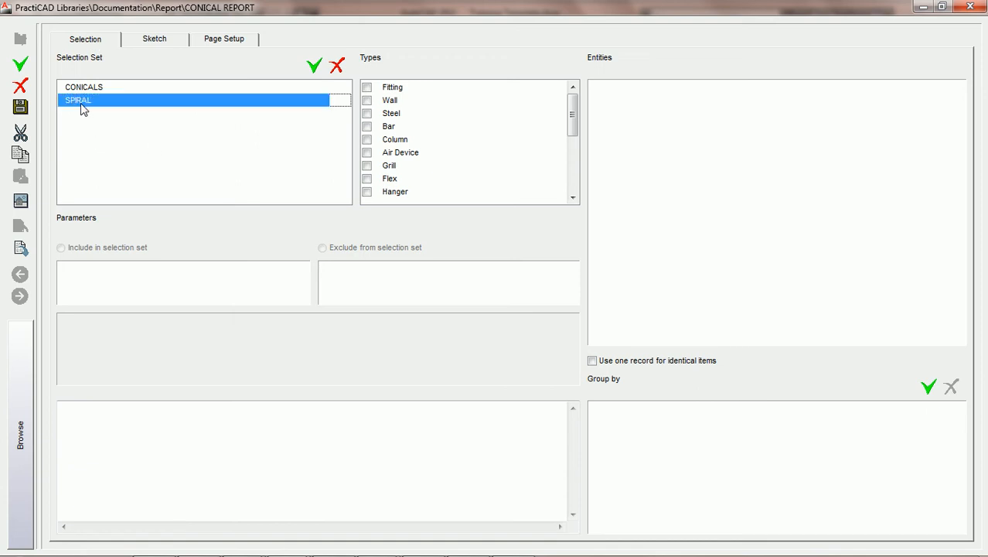
{"action": "left_click", "coordinate": [367, 88]}
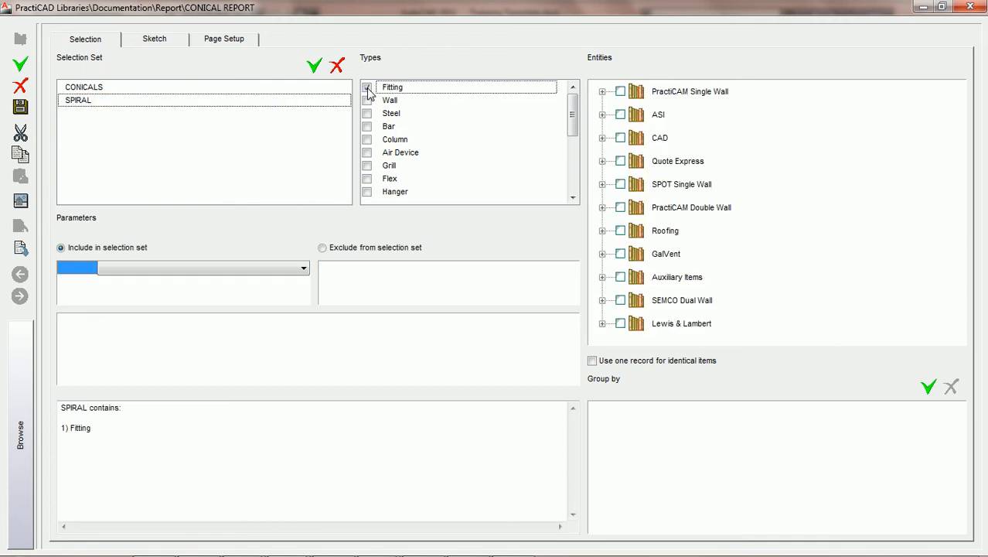
{"action": "left_click", "coordinate": [602, 91]}
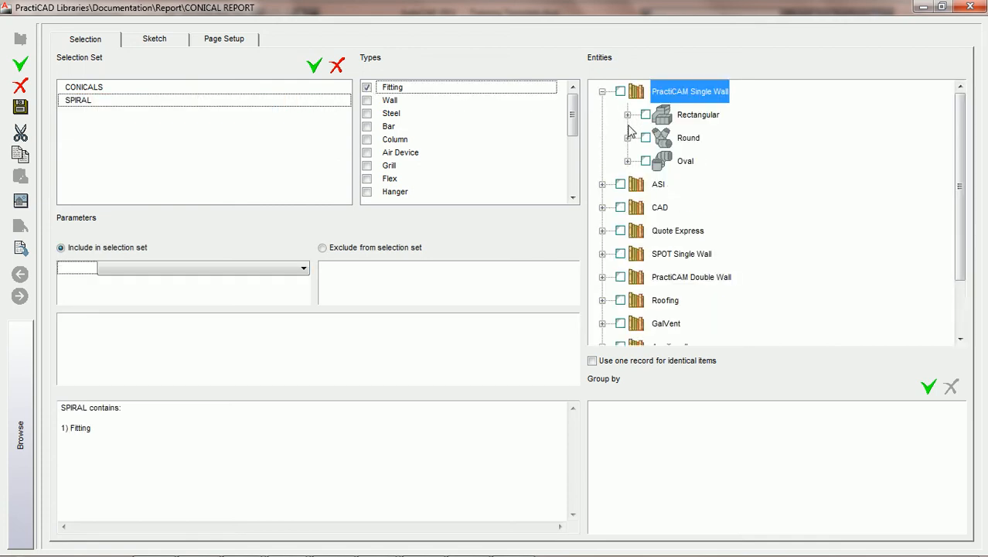
{"action": "left_click", "coordinate": [627, 137]}
{"action": "left_click", "coordinate": [652, 161]}
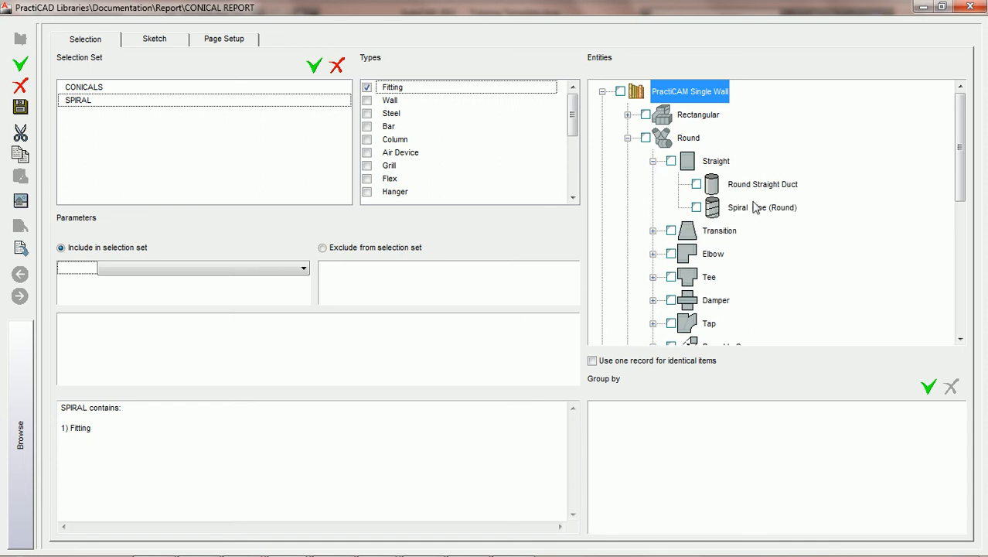
{"action": "left_click", "coordinate": [697, 208]}
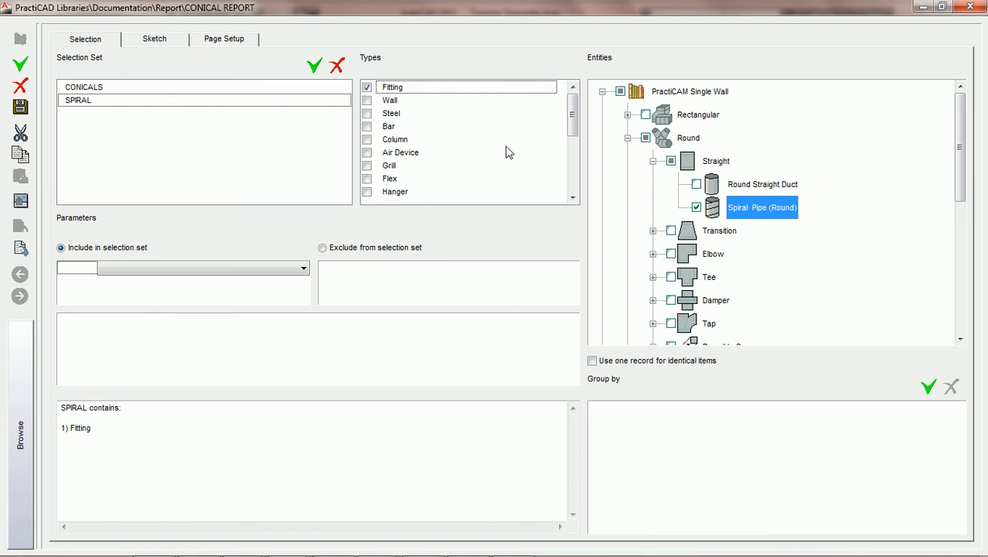
- Collapse the empty CONICALS footer row in the report sketch and extend the SPIRAL header to two rows
{"action": "left_click", "coordinate": [155, 40]}
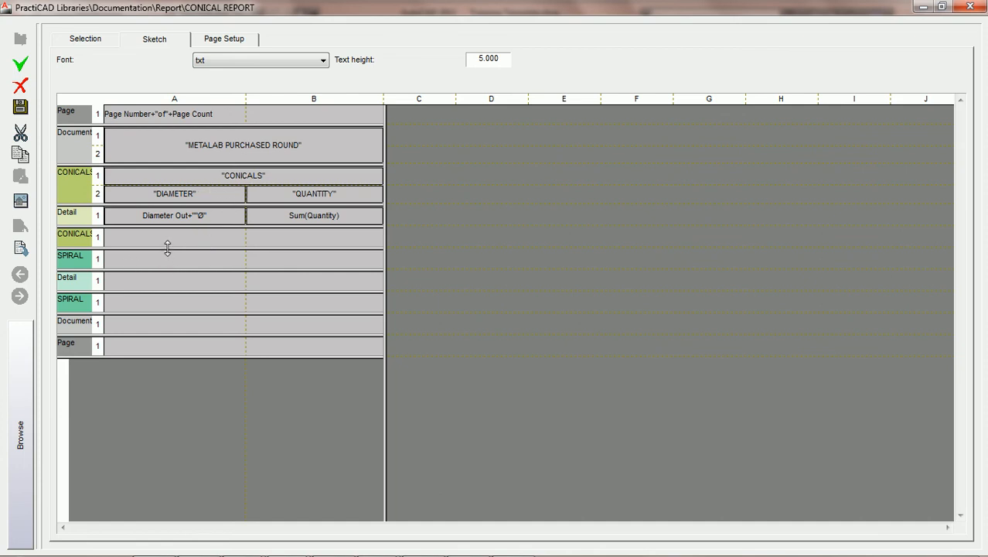
{"action": "left_click_drag", "start_coordinate": [167, 248], "coordinate": [176, 238]}
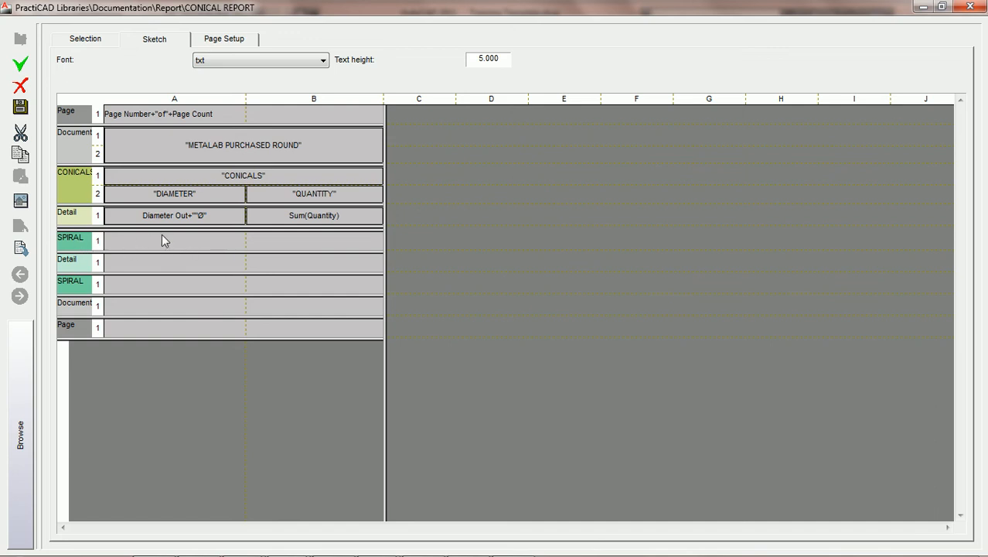
{"action": "left_click_drag", "start_coordinate": [158, 248], "coordinate": [157, 268]}
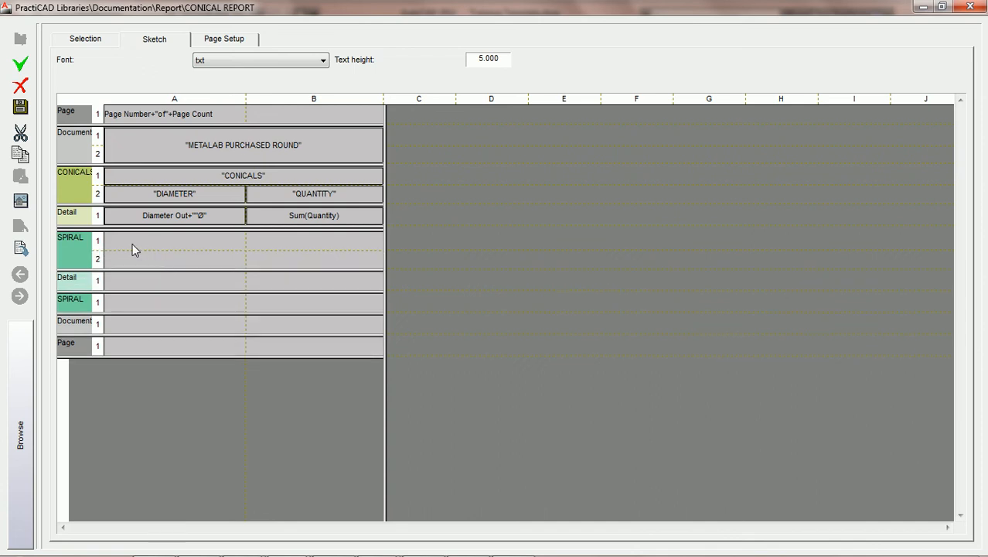
- Merge the SPIRAL header's first row across columns A and B and enter SPIRAL as a fully bordered, centred title
{"action": "left_click", "coordinate": [216, 245]}
{"action": "left_click_drag", "start_coordinate": [247, 241], "coordinate": [353, 254]}
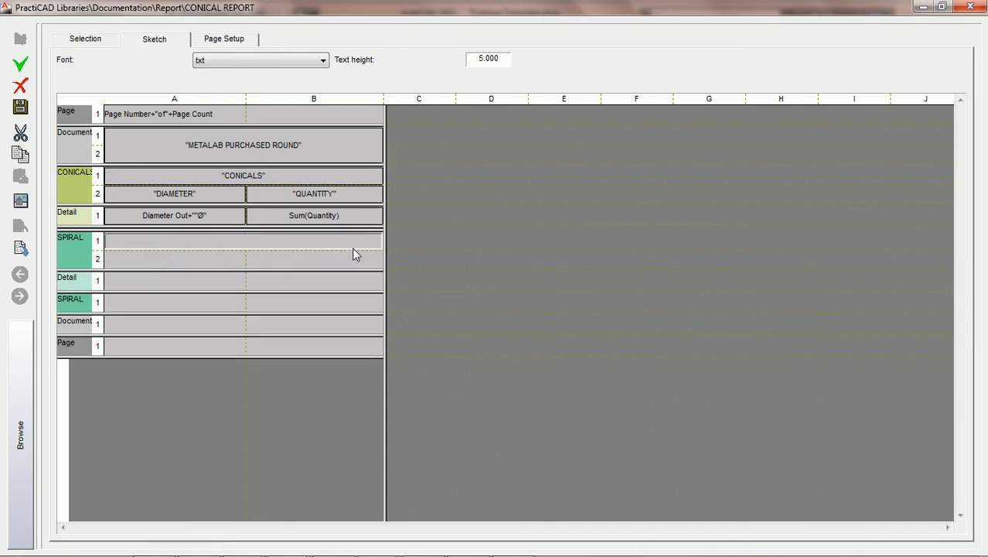
{"action": "double_click", "coordinate": [216, 246]}
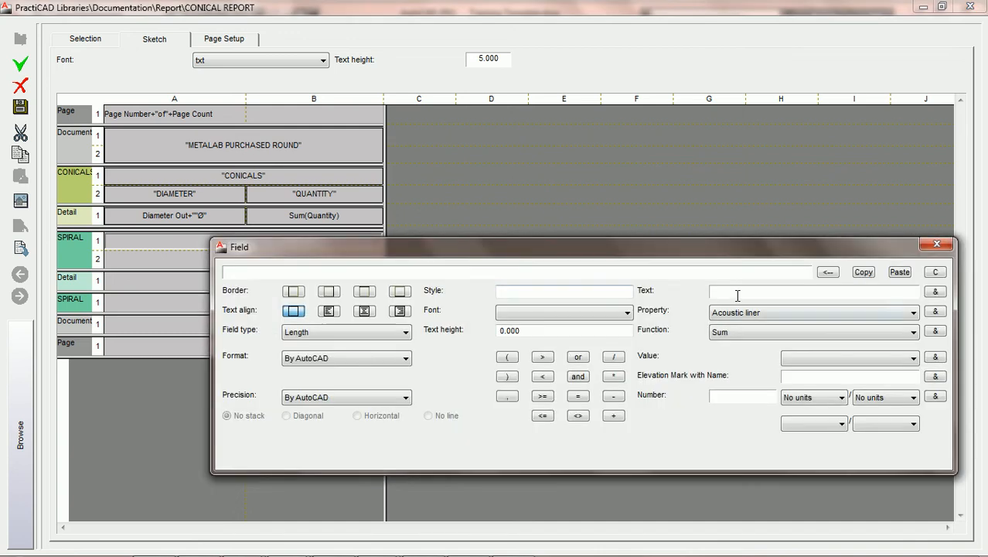
{"action": "type", "text": "SPIRAL"}
{"action": "left_click", "coordinate": [935, 292]}
{"action": "left_click", "coordinate": [293, 292]}
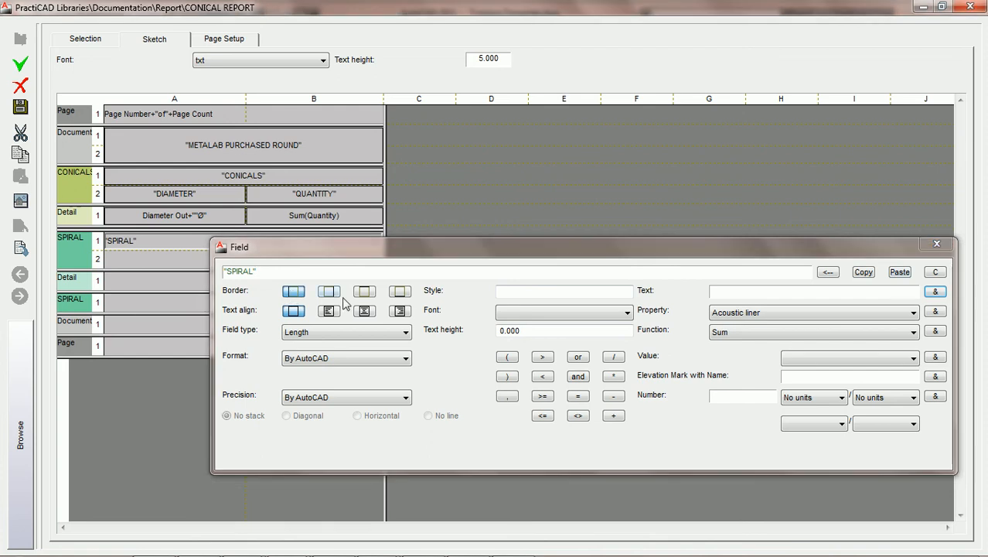
{"action": "left_click", "coordinate": [365, 311]}
{"action": "left_click_drag", "start_coordinate": [419, 248], "coordinate": [263, 335]}
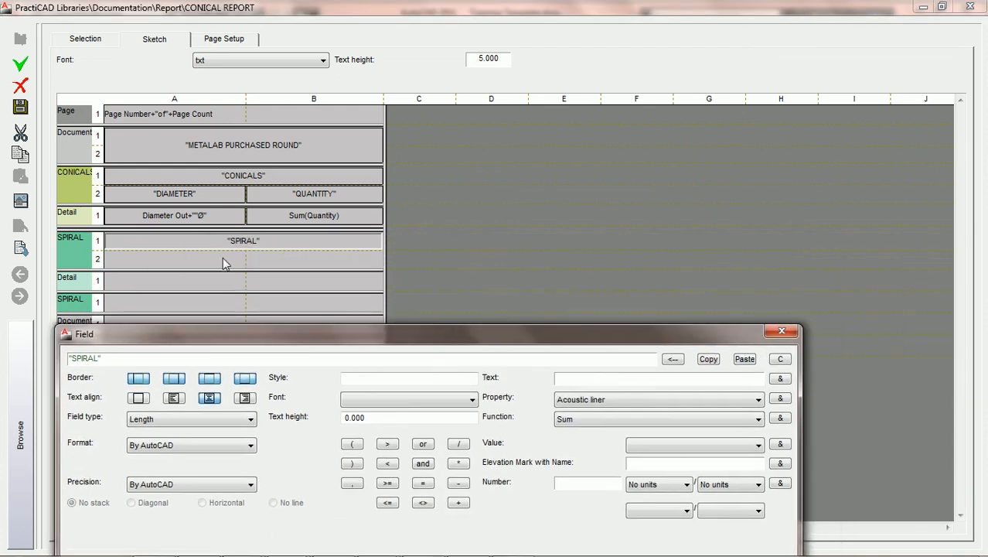
- Enter the column heading DIAMETER in column A of the SPIRAL header's second row, with all four borders and centred text
{"action": "left_click", "coordinate": [197, 259]}
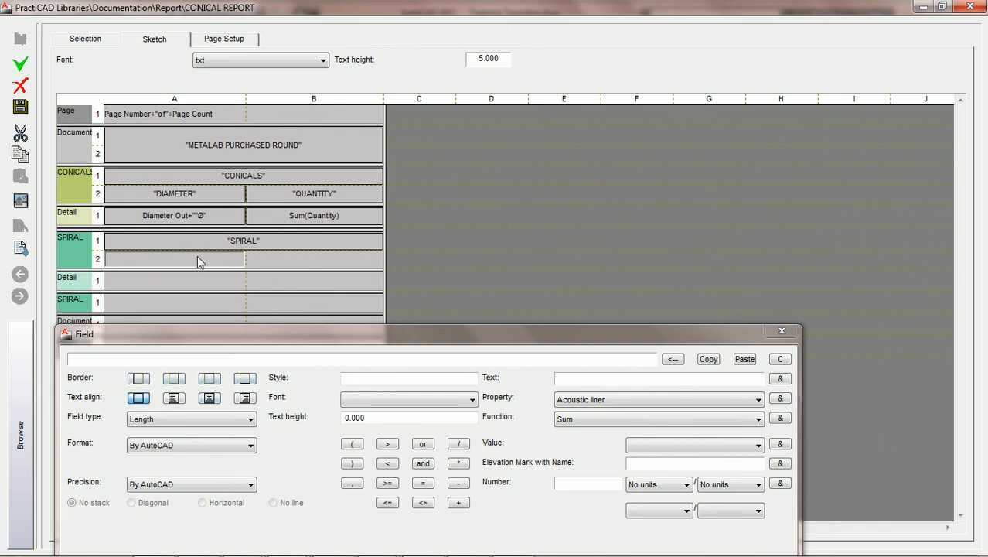
{"action": "left_click", "coordinate": [617, 381]}
{"action": "type", "text": "DIA"}
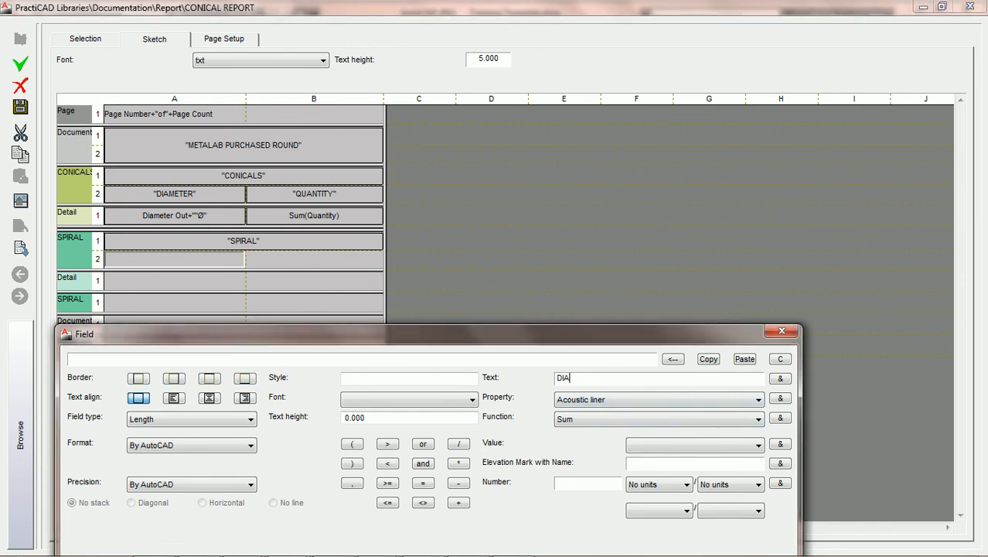
{"action": "type", "text": "METER"}
{"action": "left_click", "coordinate": [779, 378]}
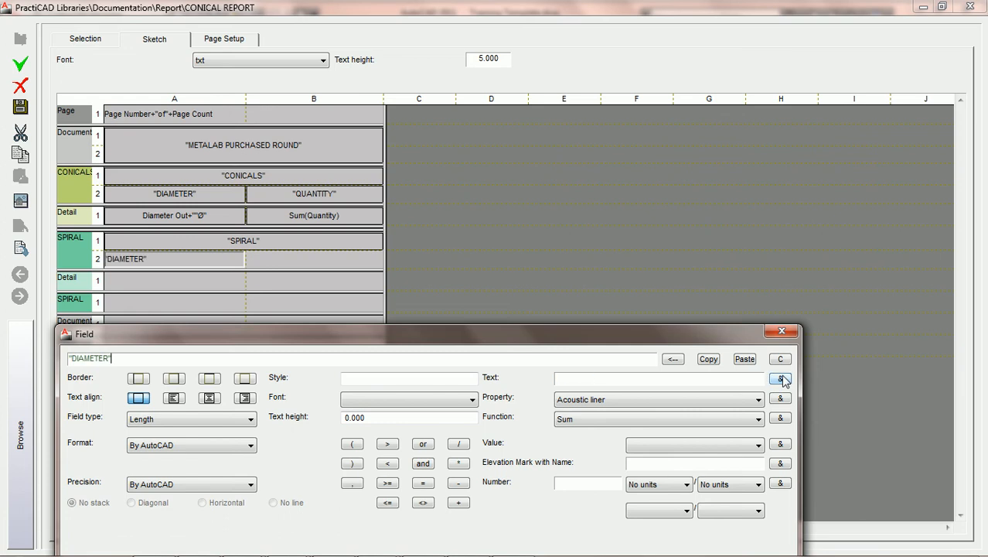
{"action": "left_click", "coordinate": [139, 378]}
{"action": "left_click", "coordinate": [174, 378]}
{"action": "left_click", "coordinate": [209, 378]}
{"action": "left_click", "coordinate": [244, 378]}
{"action": "left_click", "coordinate": [209, 398]}
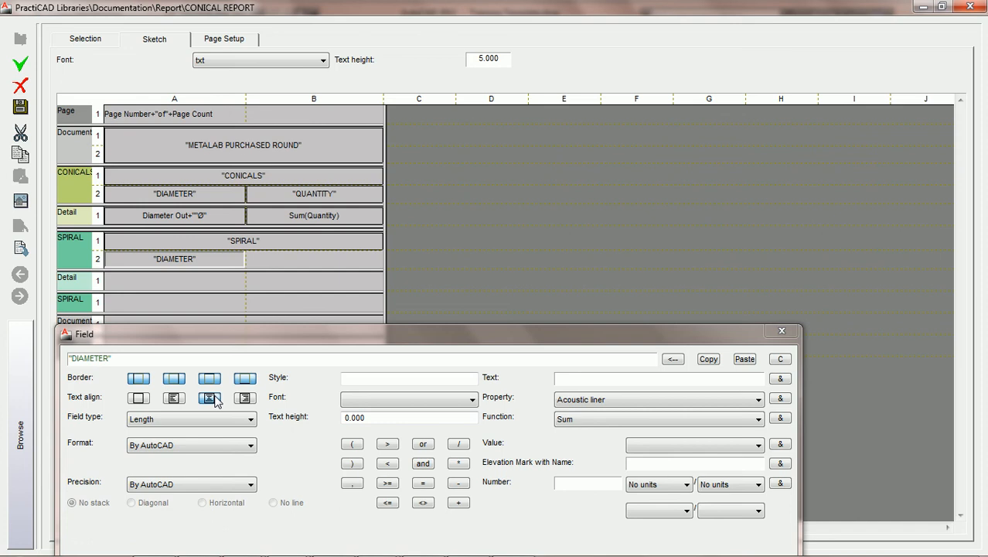
- Enter the column heading SUM LENGTH in column B of the SPIRAL header's second row, centred with all four borders, and close the field editor
{"action": "left_click", "coordinate": [323, 260]}
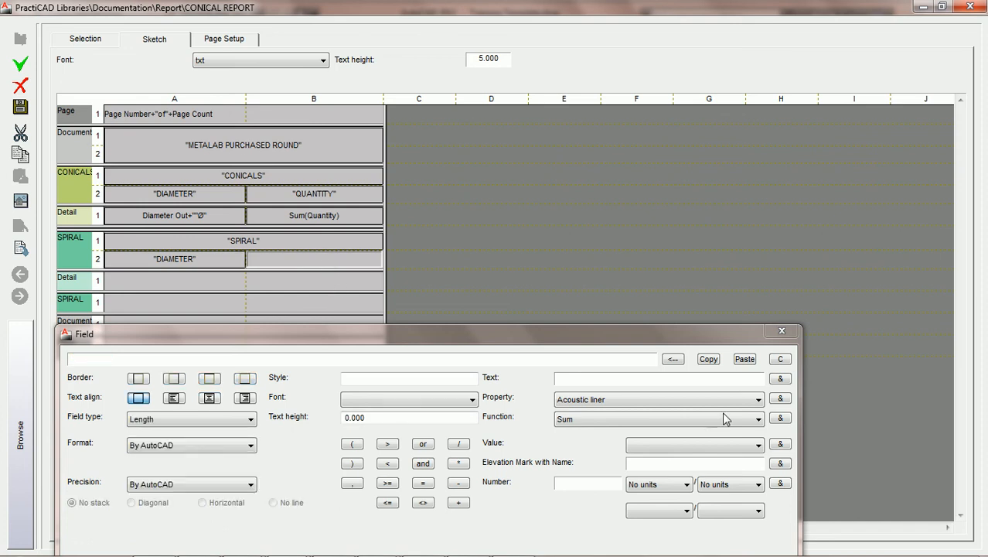
{"action": "left_click", "coordinate": [679, 380]}
{"action": "type", "text": "SU"}
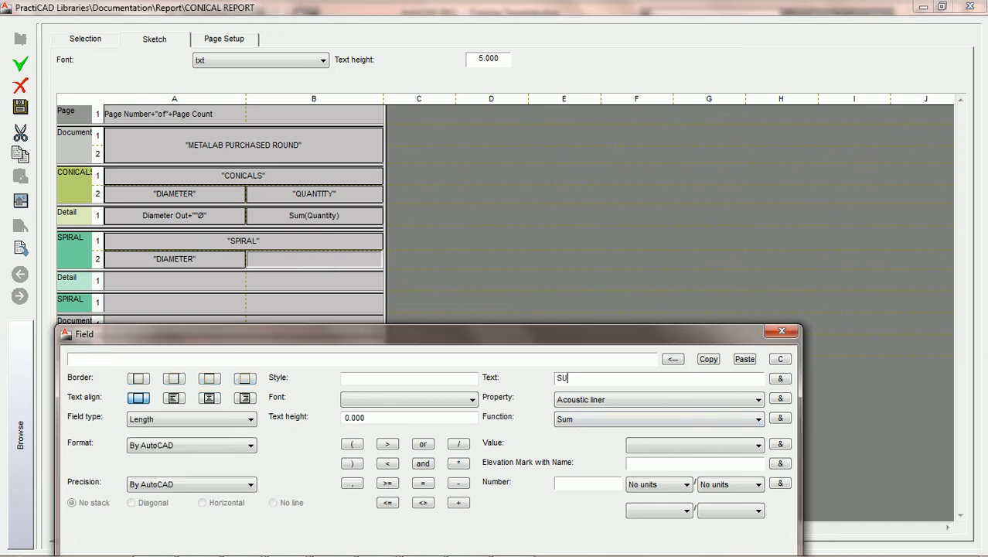
{"action": "type", "text": "M LENGTH"}
{"action": "left_click", "coordinate": [780, 379]}
{"action": "left_click", "coordinate": [208, 398]}
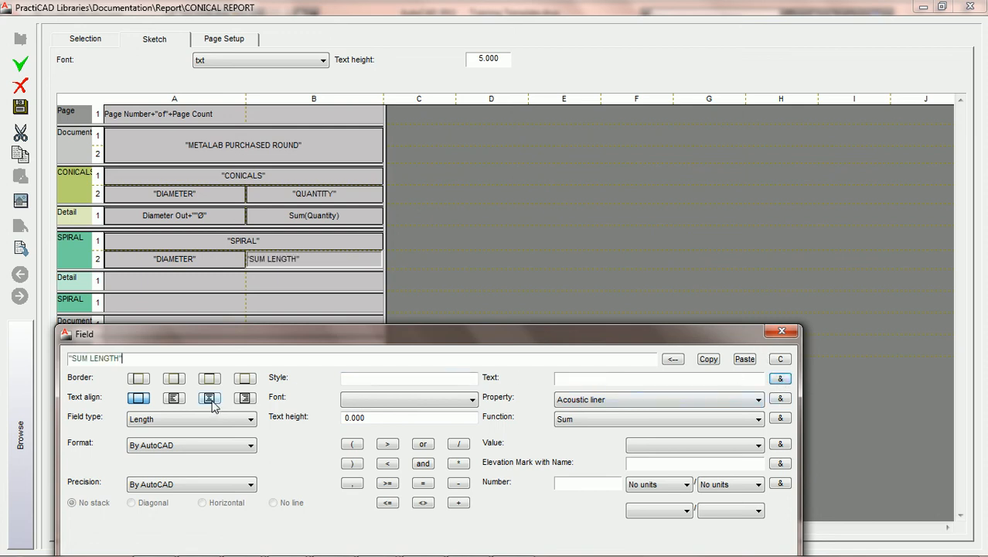
{"action": "left_click", "coordinate": [138, 378]}
{"action": "left_click", "coordinate": [173, 379]}
{"action": "left_click", "coordinate": [210, 378]}
{"action": "left_click", "coordinate": [244, 381]}
{"action": "left_click_drag", "start_coordinate": [408, 339], "coordinate": [462, 302]}
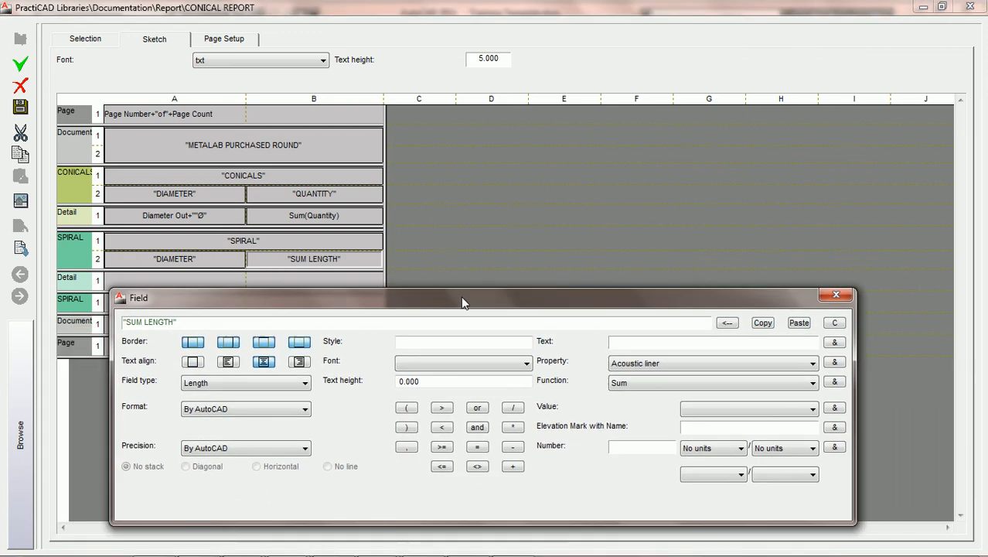
{"action": "left_click", "coordinate": [835, 293]}
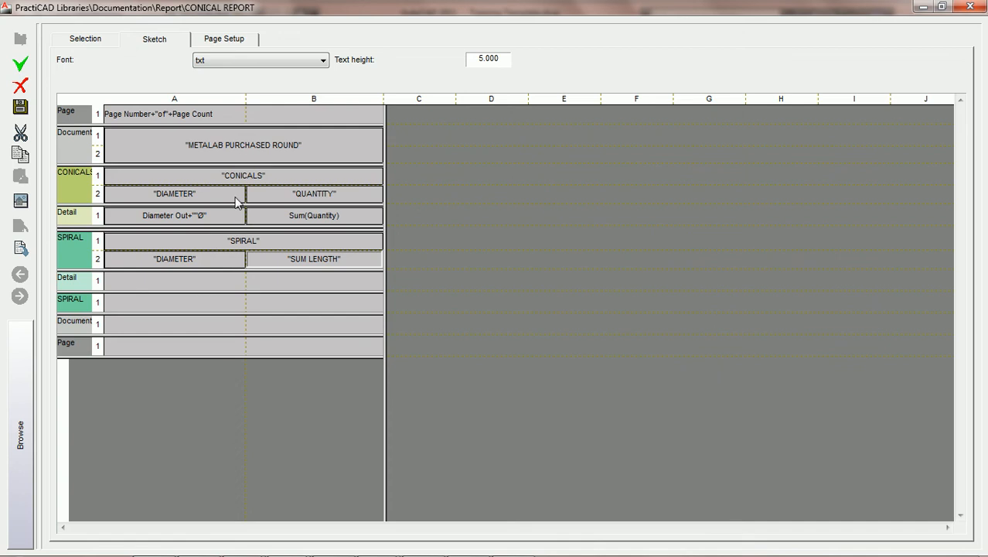
- Add a grouping by Diameter In, sorted Down, to the SPIRAL selection set
{"action": "left_click", "coordinate": [88, 39]}
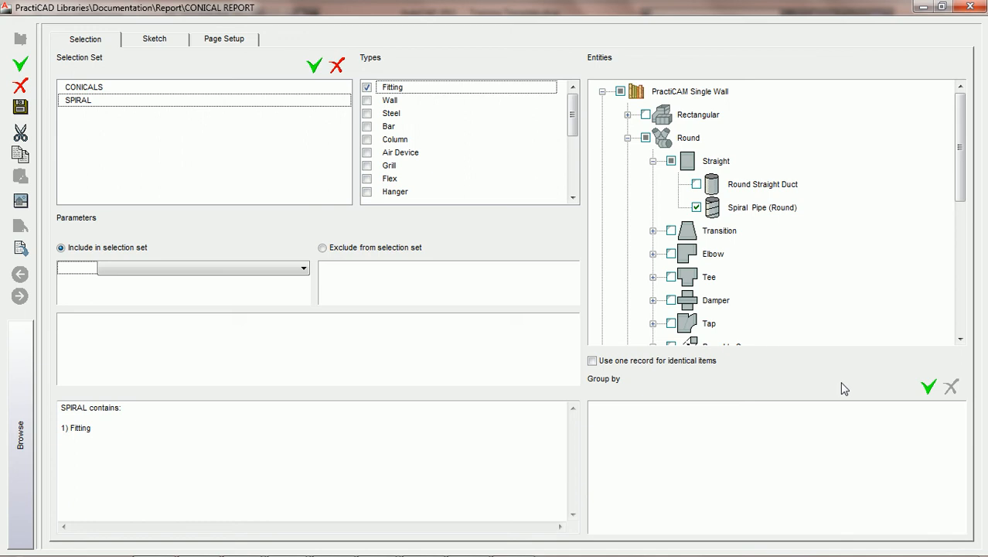
{"action": "left_click", "coordinate": [928, 387]}
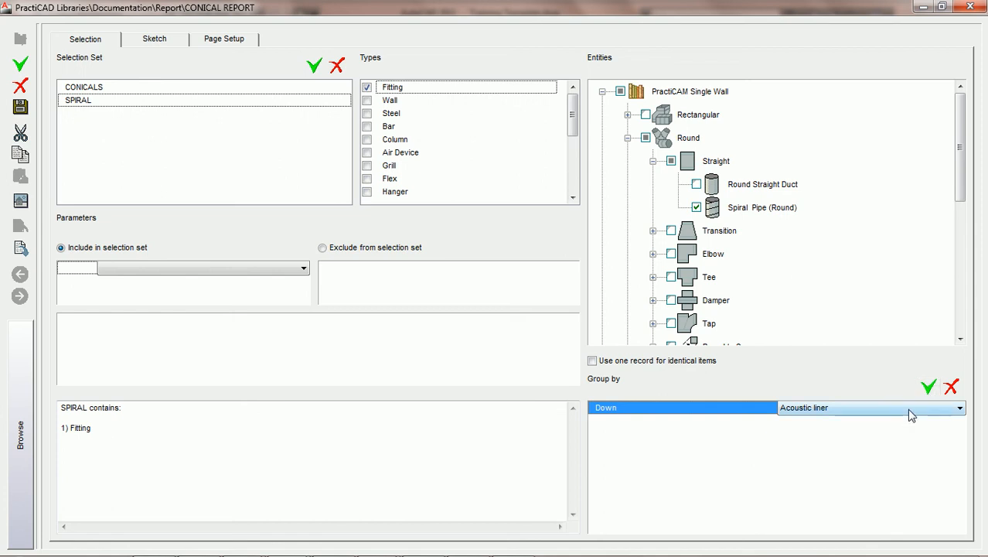
{"action": "left_click", "coordinate": [909, 415]}
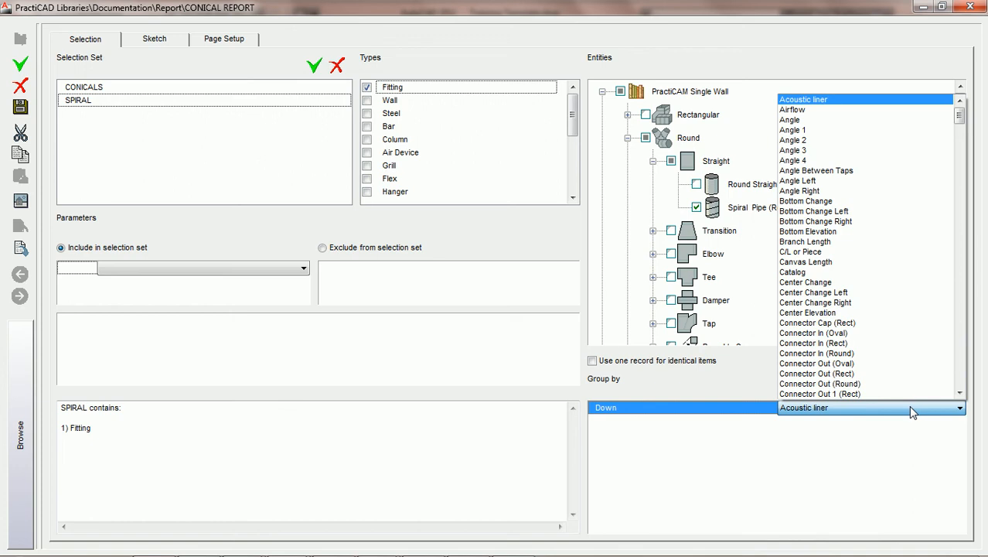
{"action": "key", "text": "d"}
{"action": "left_click", "coordinate": [958, 393]}
{"action": "left_click_drag", "start_coordinate": [959, 394], "coordinate": [959, 394]}
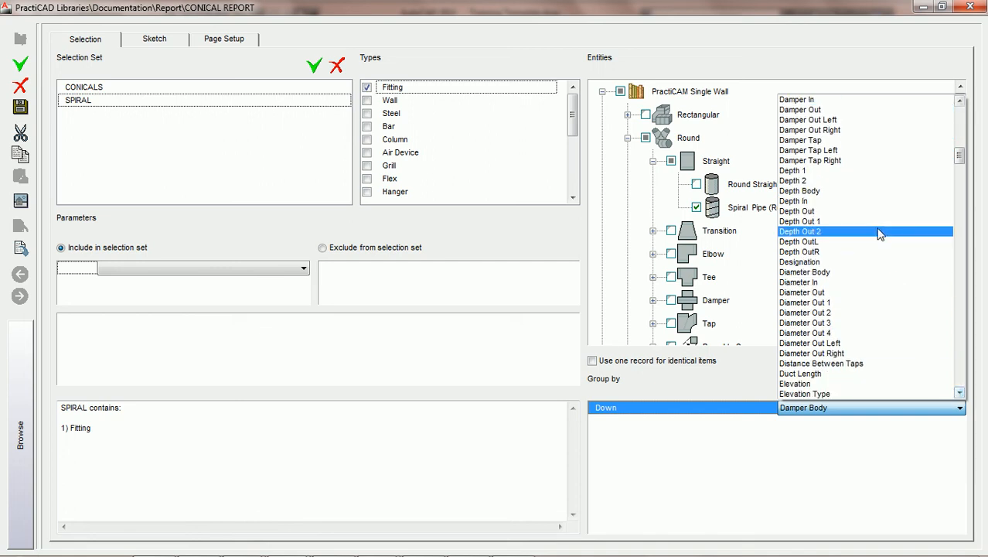
{"action": "left_click", "coordinate": [847, 283]}
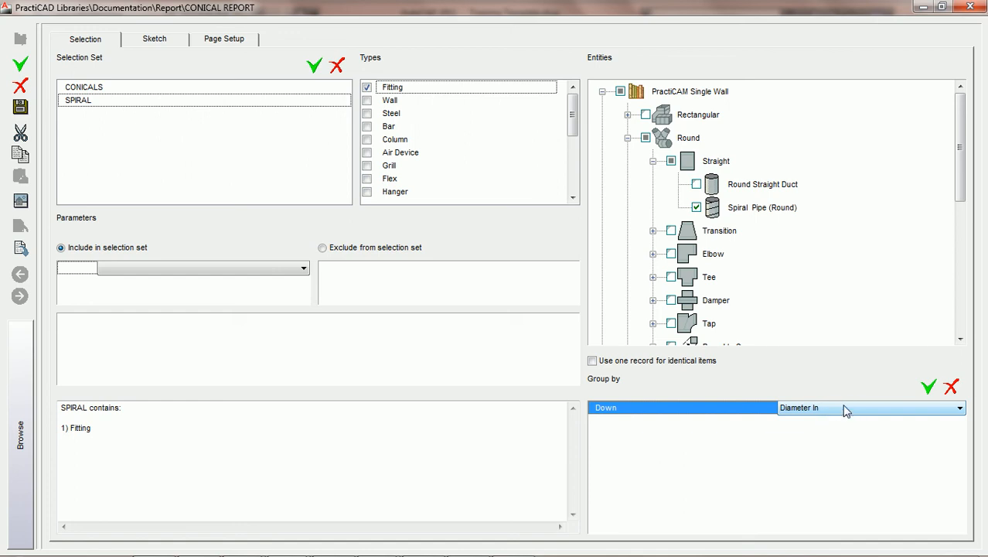
- Set the sort direction of the SPIRAL selection set's Diameter In grouping to Up
{"action": "left_click", "coordinate": [667, 405]}
{"action": "left_click", "coordinate": [756, 410]}
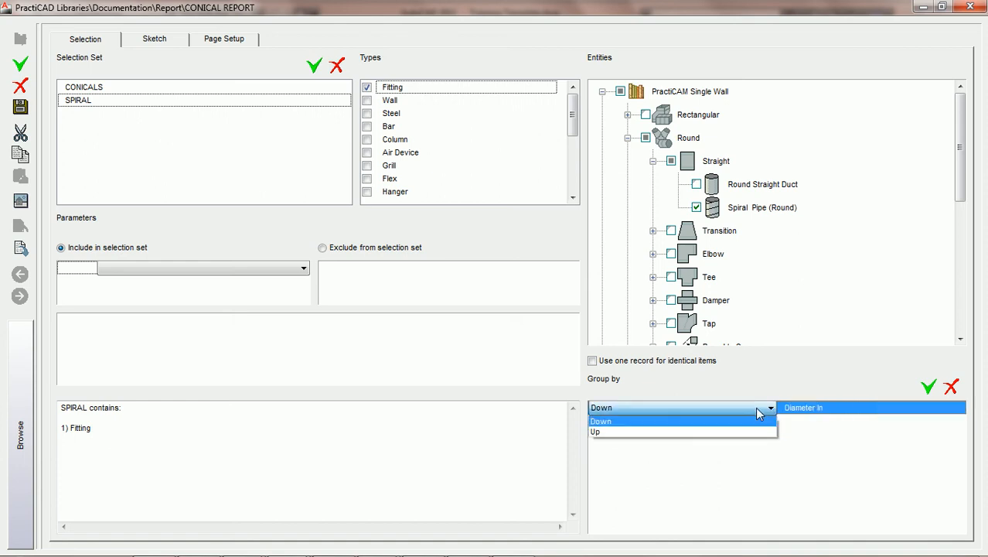
{"action": "left_click", "coordinate": [662, 421]}
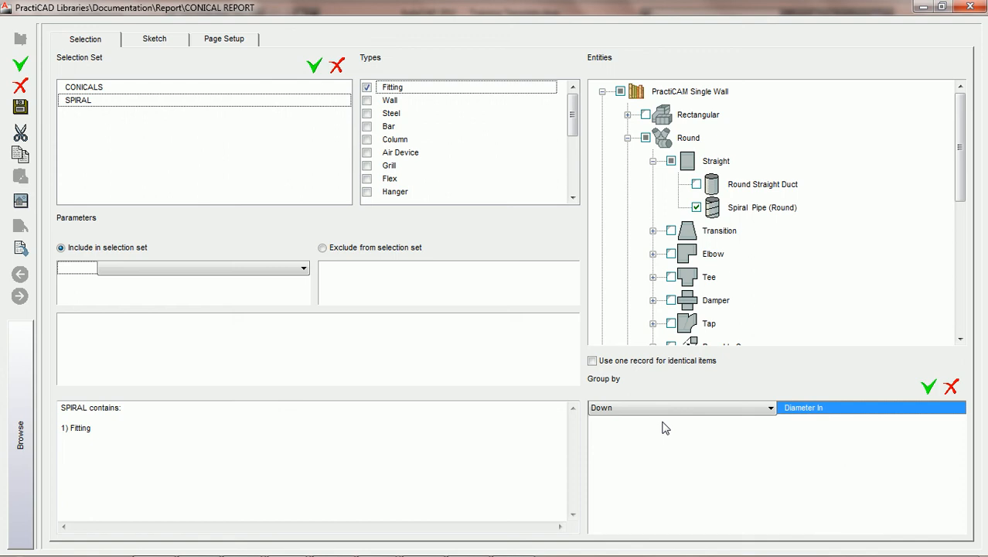
{"action": "left_click", "coordinate": [668, 410]}
{"action": "left_click", "coordinate": [627, 434]}
{"action": "left_click", "coordinate": [929, 386]}
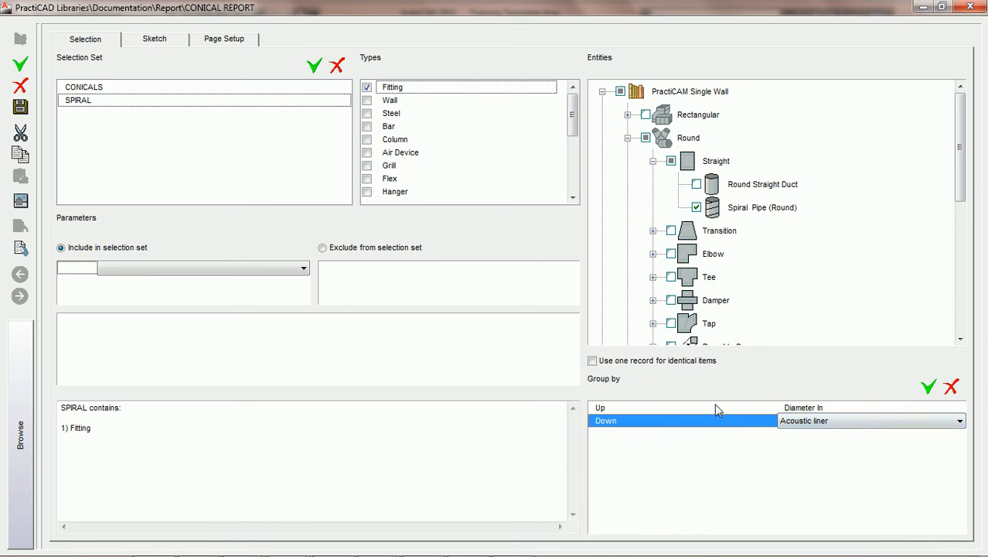
{"action": "left_click", "coordinate": [951, 388]}
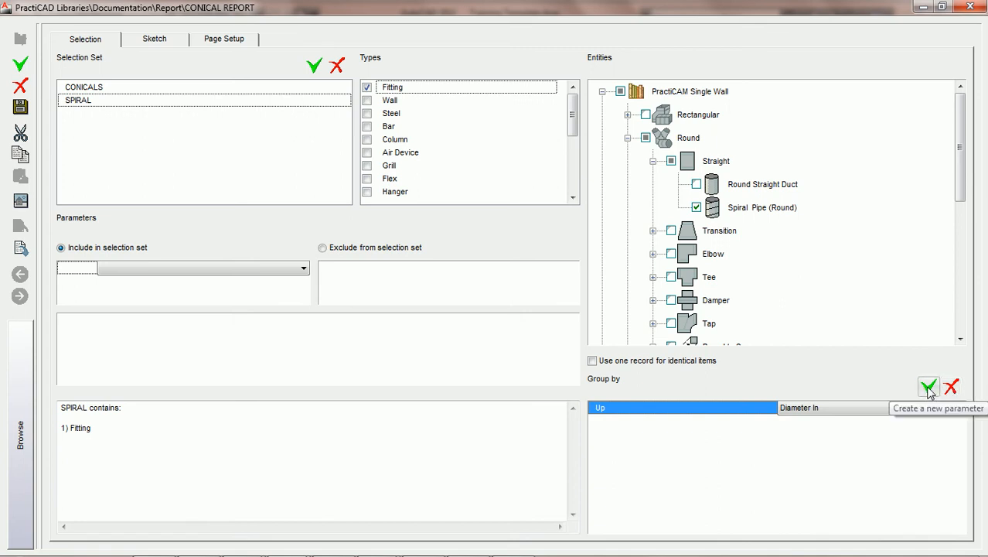
{"action": "left_click", "coordinate": [928, 388]}
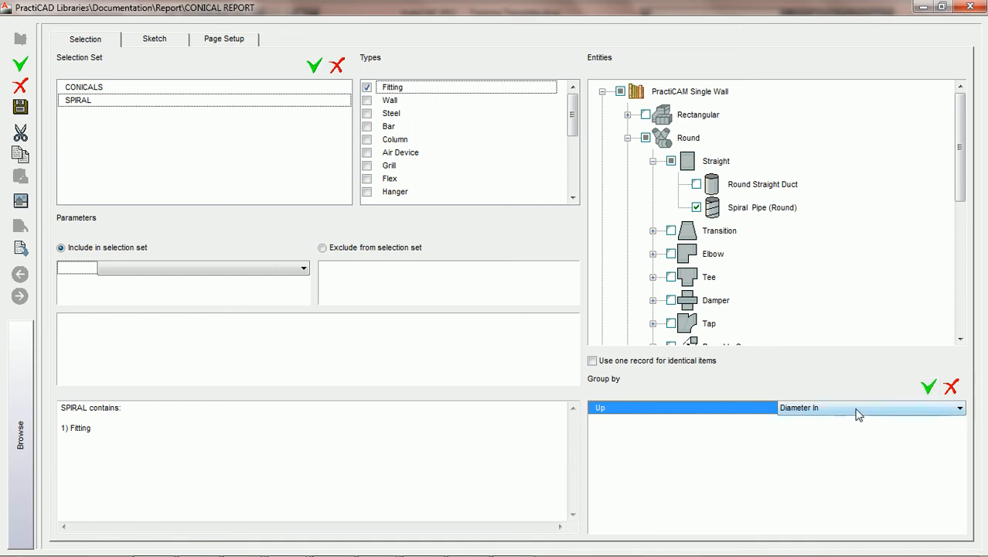
- Collapse the Detail row of the SPIRAL section in the report sketch by shrinking its height to nothing
{"action": "left_click", "coordinate": [149, 40]}
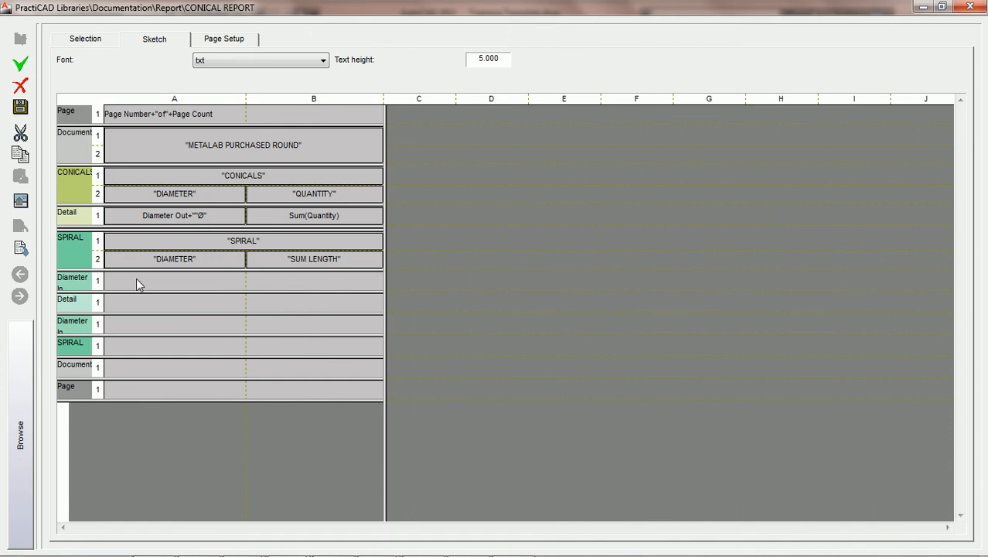
{"action": "left_click", "coordinate": [126, 301]}
{"action": "left_click_drag", "start_coordinate": [230, 314], "coordinate": [230, 294]}
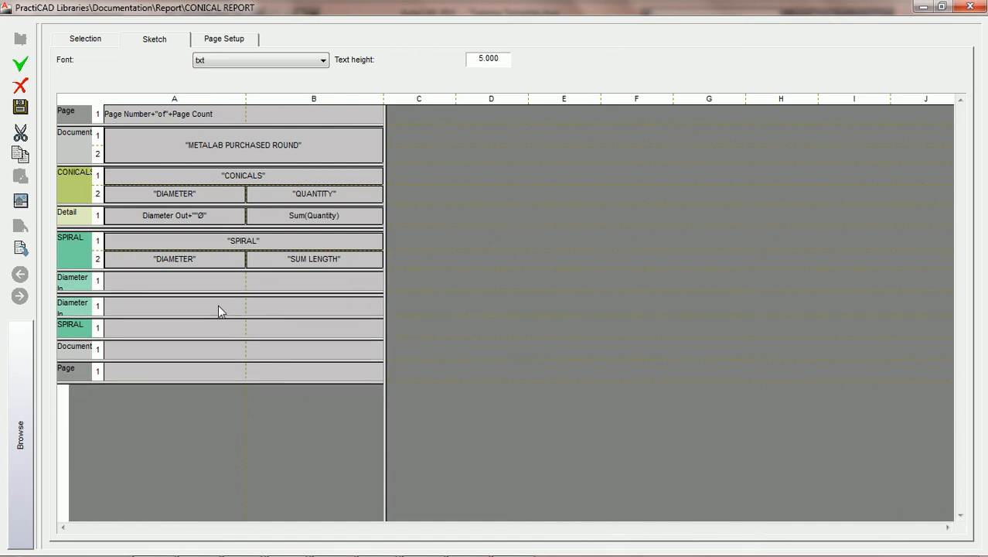
- Copy the Diameter Out expression from the CONICALS Detail row into column A of the upper Diameter In row
{"action": "left_click", "coordinate": [160, 281]}
{"action": "left_click", "coordinate": [298, 284]}
{"action": "left_click", "coordinate": [179, 276]}
{"action": "left_click", "coordinate": [214, 218]}
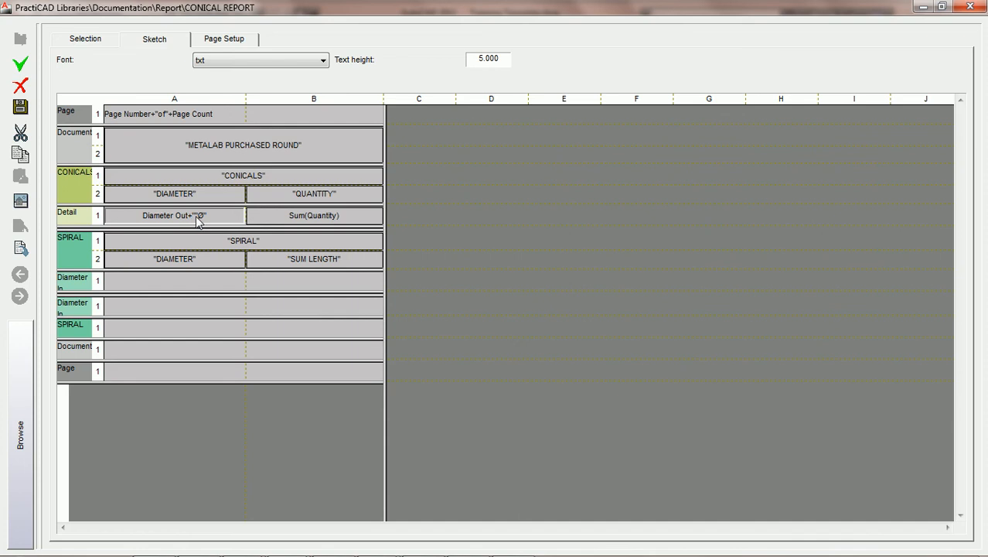
{"action": "double_click", "coordinate": [195, 215]}
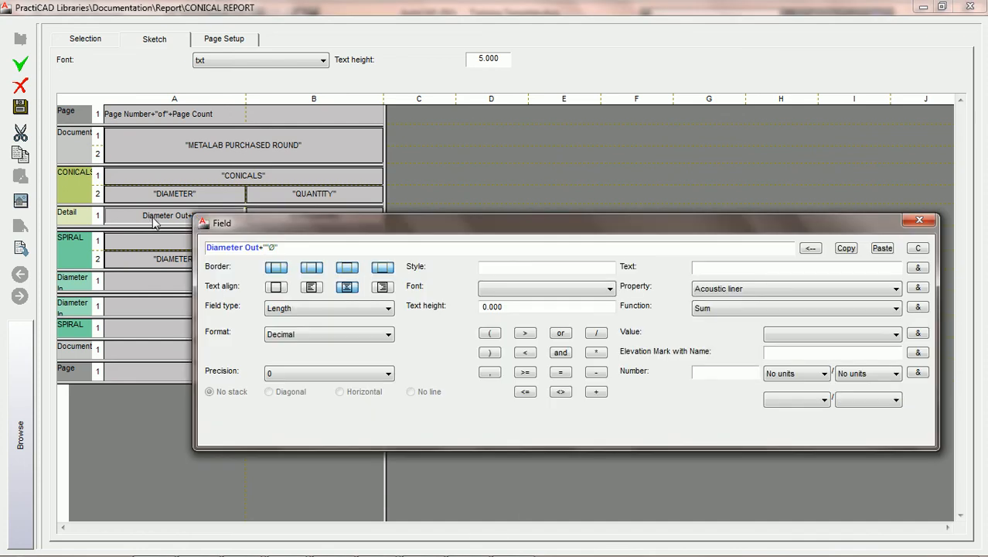
{"action": "left_click", "coordinate": [845, 248]}
{"action": "left_click_drag", "start_coordinate": [760, 227], "coordinate": [641, 367]}
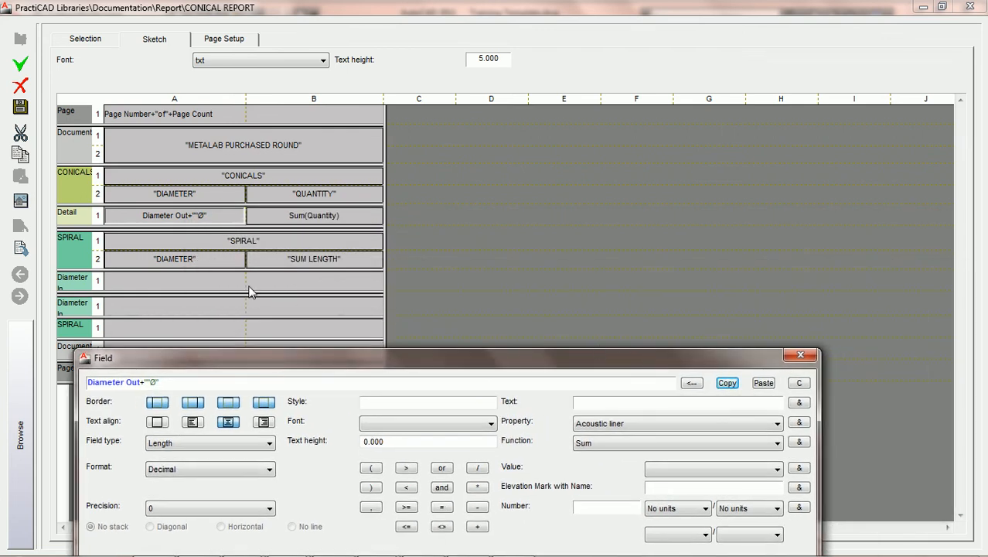
{"action": "left_click", "coordinate": [158, 284]}
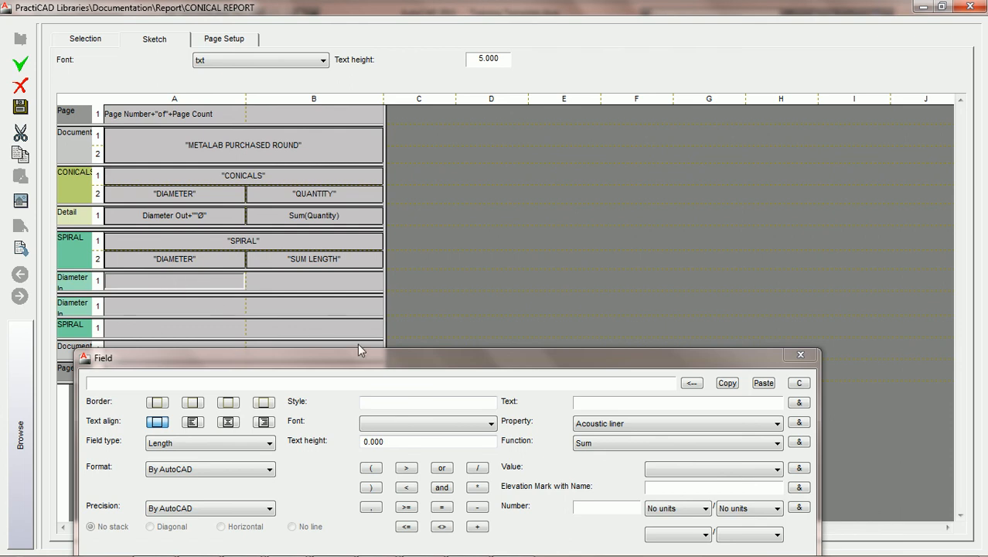
{"action": "left_click", "coordinate": [763, 383]}
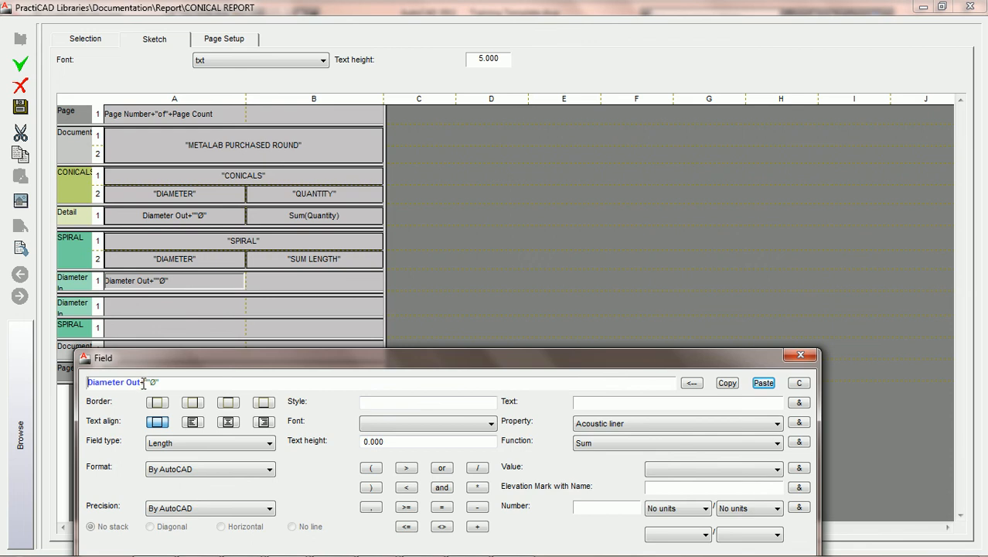
- Replace the Diameter Out property in the copied expression with Diameter In, keeping the ""Ø" suffix
{"action": "left_click", "coordinate": [140, 382]}
{"action": "left_click", "coordinate": [692, 385]}
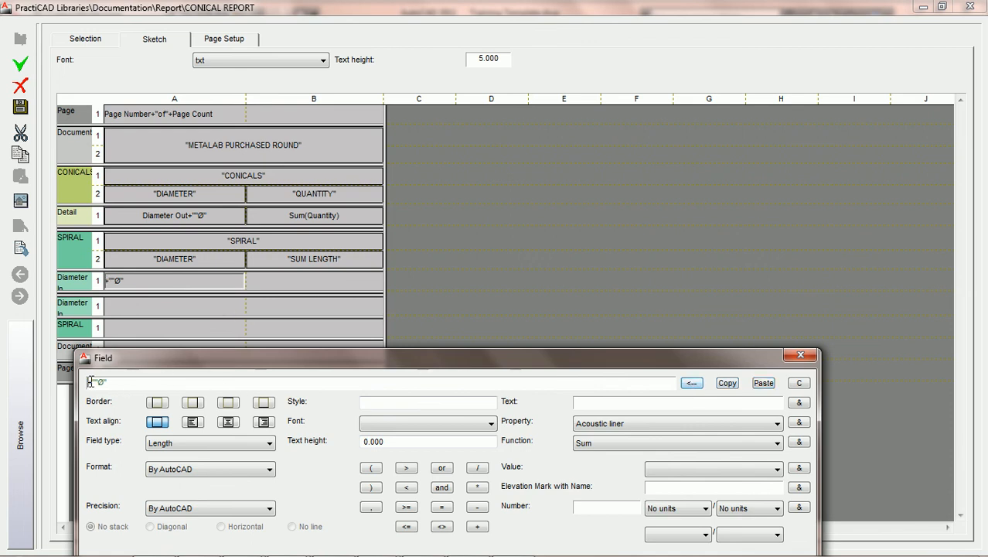
{"action": "left_click", "coordinate": [662, 425]}
{"action": "key", "text": "d"}
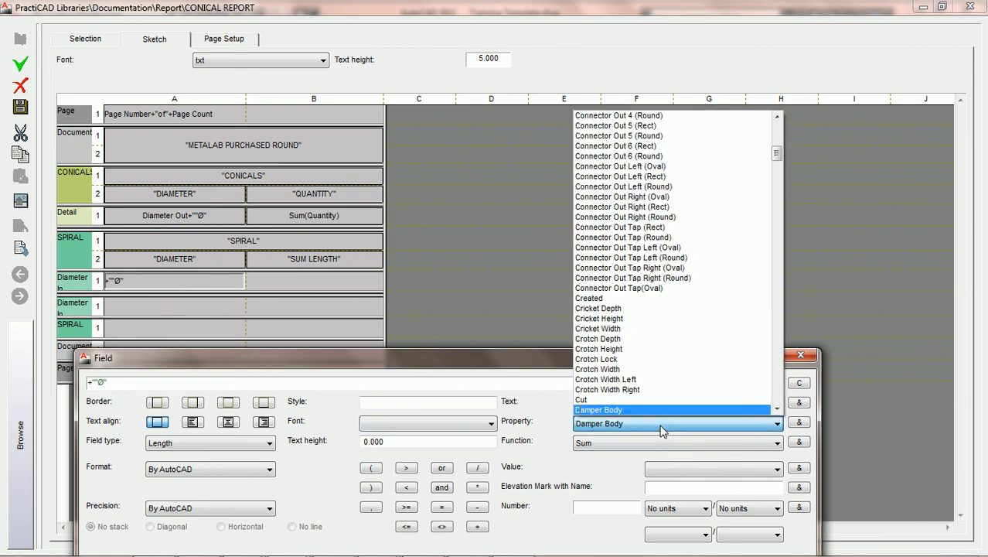
{"action": "left_click_drag", "start_coordinate": [777, 408], "coordinate": [777, 408]}
{"action": "left_click", "coordinate": [630, 298]}
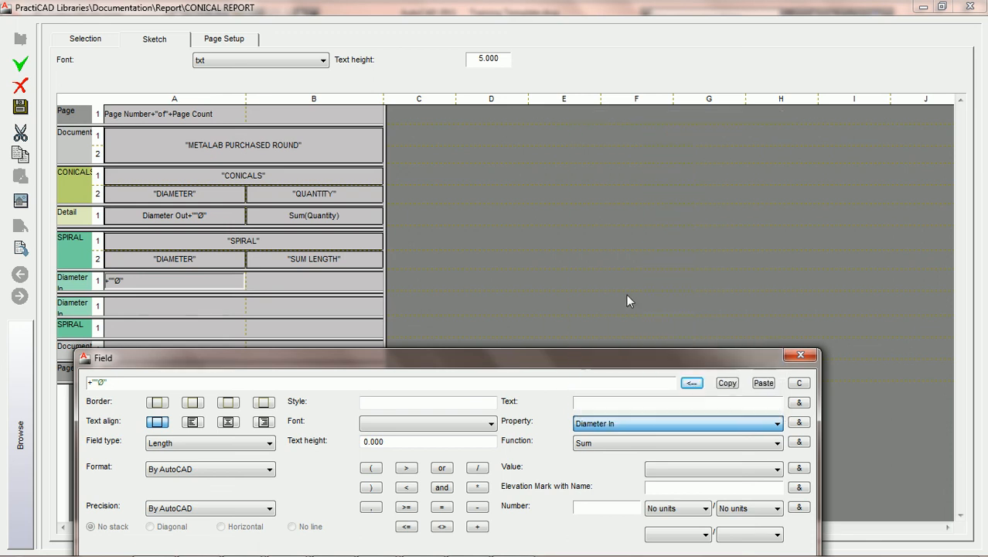
{"action": "left_click", "coordinate": [799, 423]}
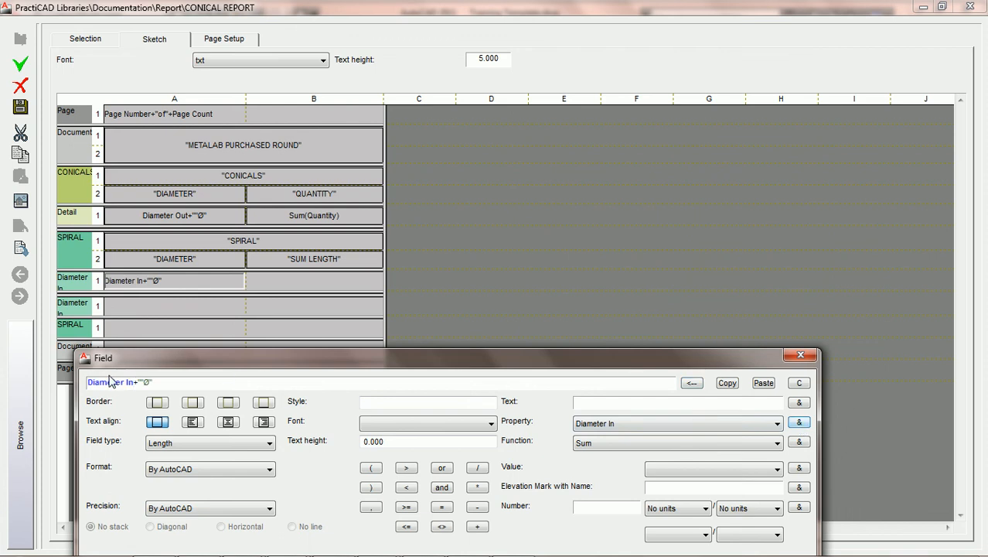
- Give the Diameter In field all four borders and centred text, and set its format to Decimal with precision 0
{"action": "left_click", "coordinate": [157, 402]}
{"action": "left_click", "coordinate": [192, 402]}
{"action": "left_click", "coordinate": [228, 402]}
{"action": "left_click", "coordinate": [264, 402]}
{"action": "left_click", "coordinate": [228, 422]}
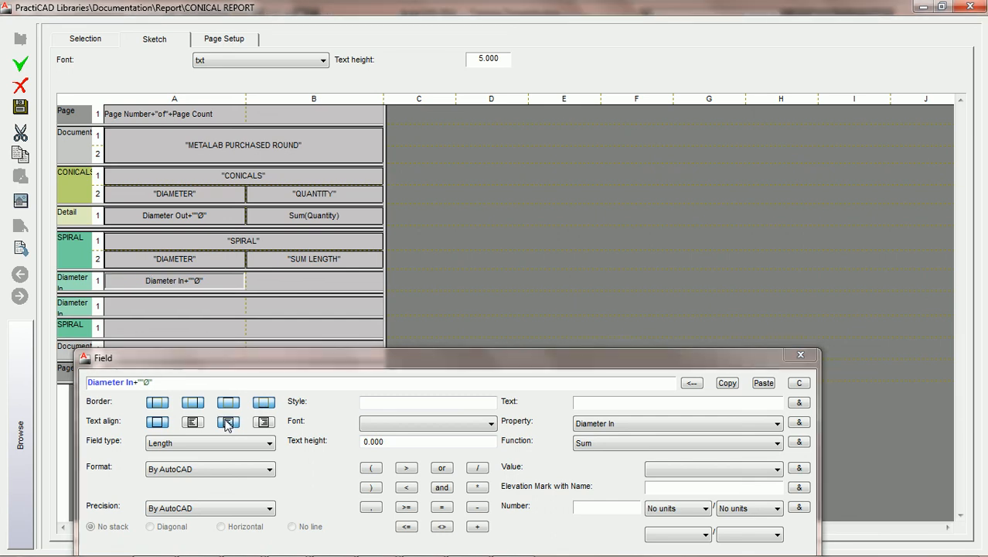
{"action": "left_click", "coordinate": [224, 467]}
{"action": "left_click", "coordinate": [191, 502]}
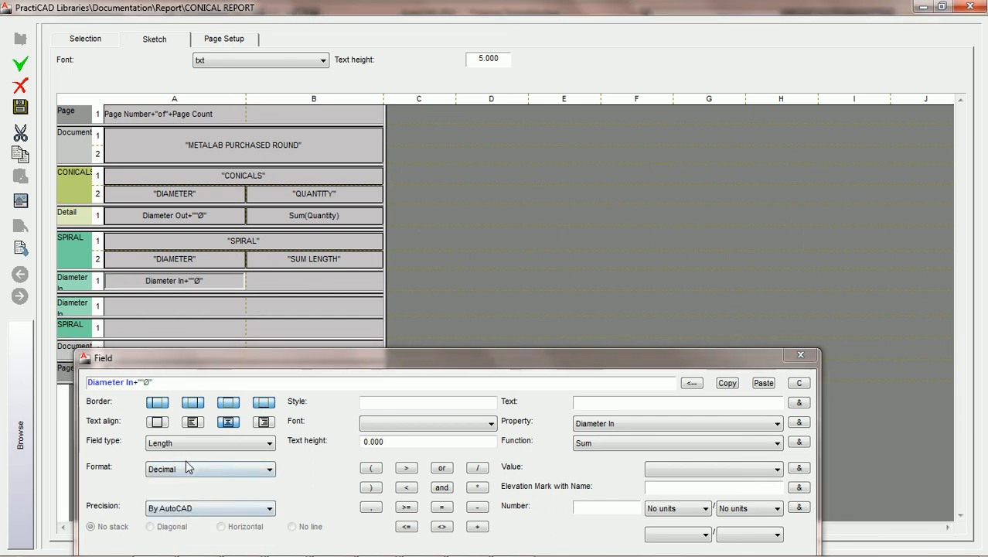
{"action": "left_click", "coordinate": [191, 508]}
{"action": "left_click", "coordinate": [154, 424]}
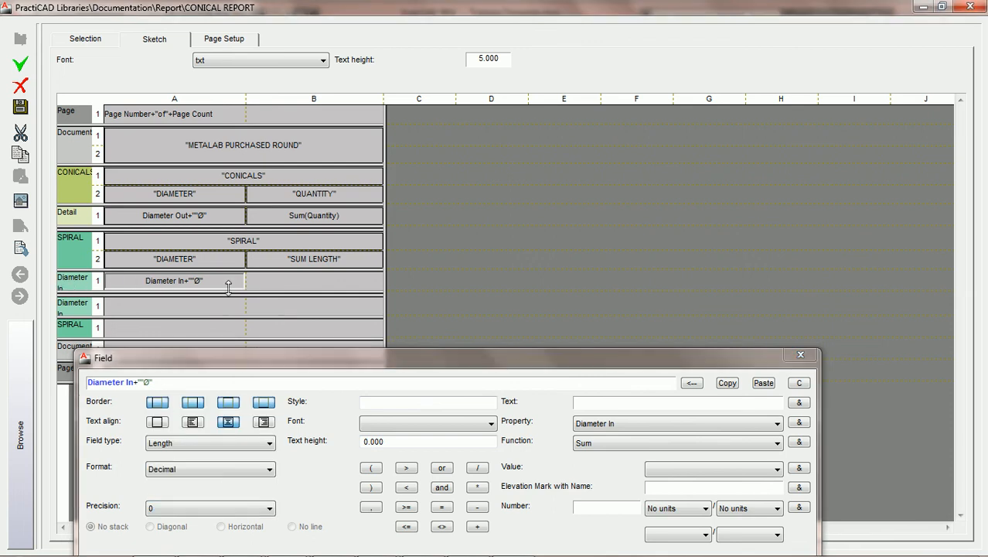
- Enter the expression Sum(Length) in column B of the upper Diameter In row
{"action": "left_click", "coordinate": [321, 285]}
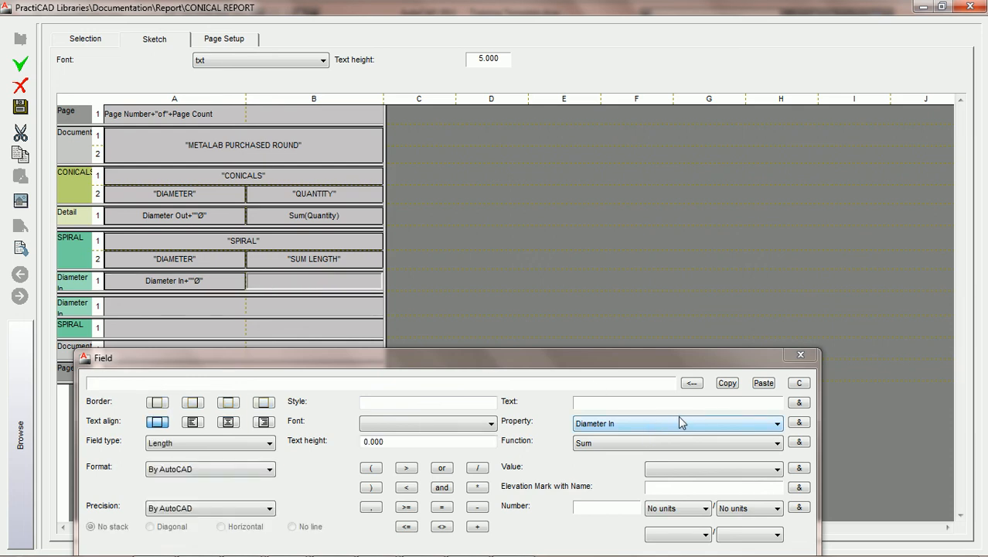
{"action": "left_click", "coordinate": [799, 443]}
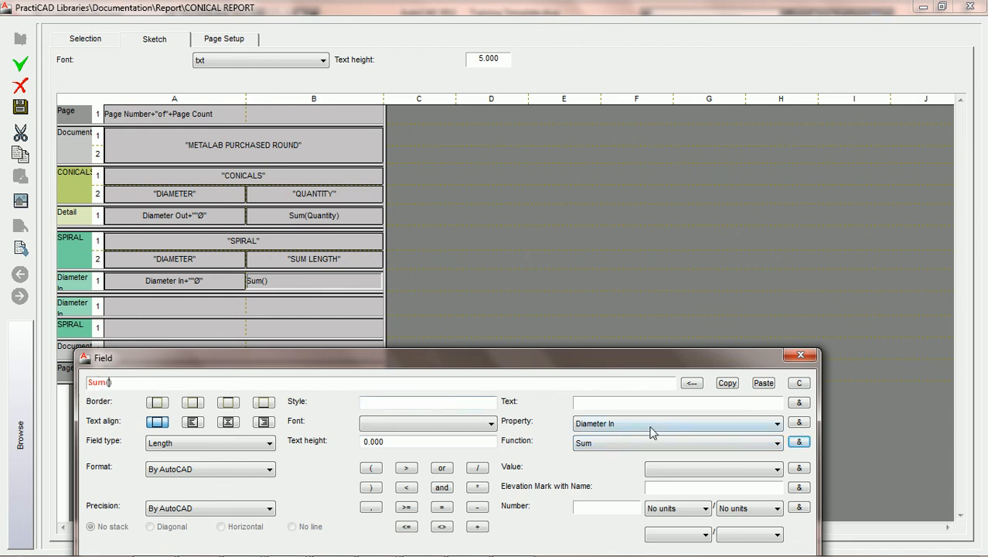
{"action": "left_click", "coordinate": [699, 425]}
{"action": "key", "text": "l"}
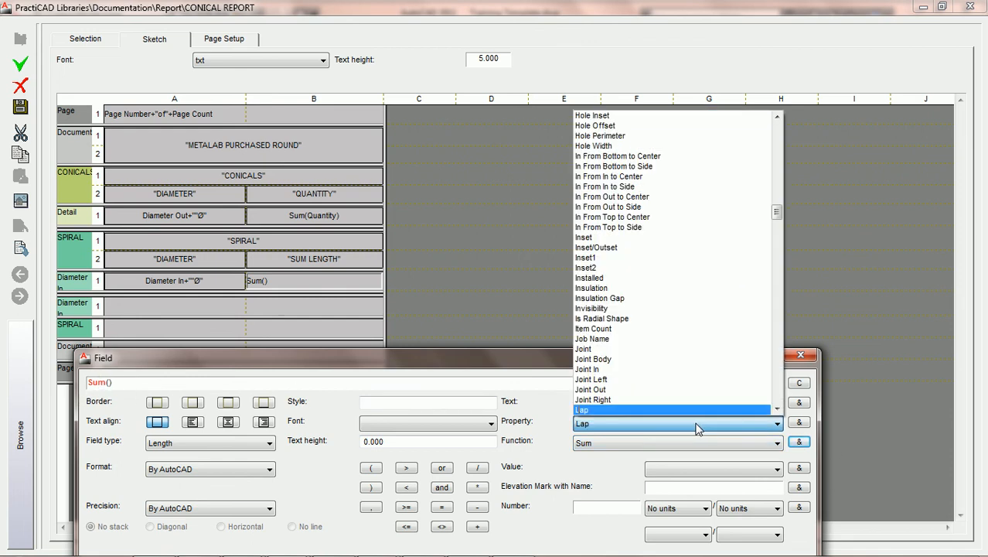
{"action": "left_click", "coordinate": [778, 409]}
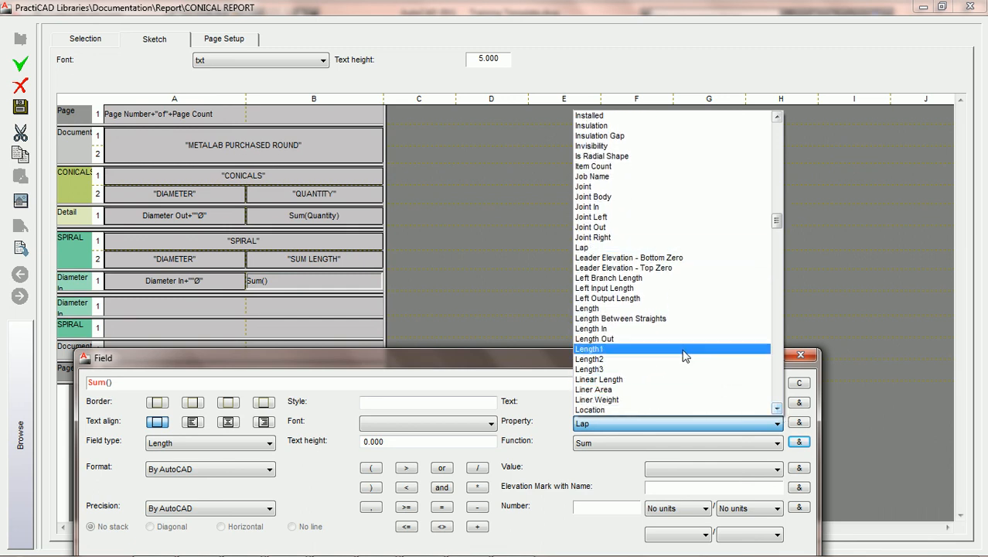
{"action": "left_click", "coordinate": [669, 308]}
{"action": "left_click", "coordinate": [799, 423]}
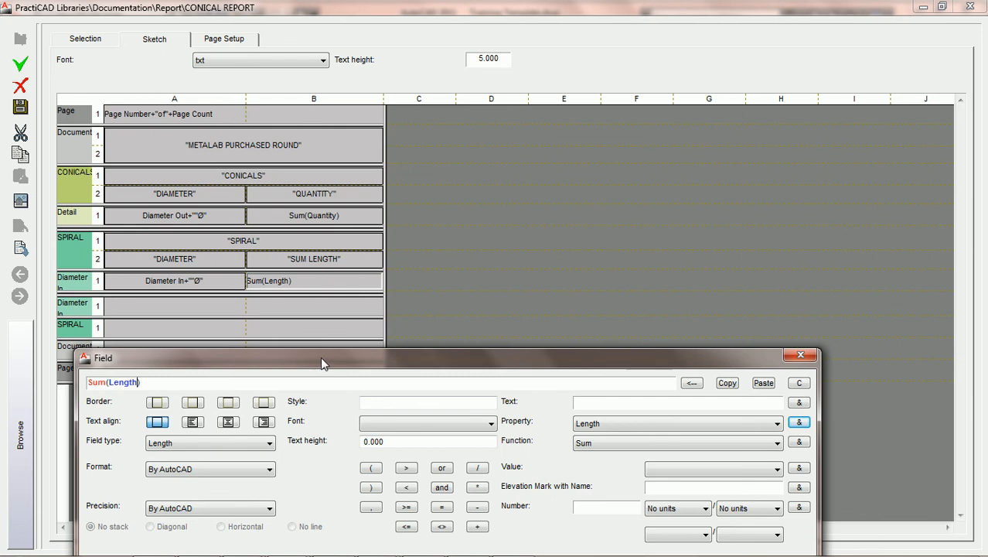
- Centre the Sum(Length) field with all four borders, and set its format to Architectural with precision 0'-0 1/2"
{"action": "left_click", "coordinate": [230, 422]}
{"action": "left_click", "coordinate": [158, 403]}
{"action": "left_click", "coordinate": [192, 403]}
{"action": "left_click", "coordinate": [228, 403]}
{"action": "left_click", "coordinate": [264, 403]}
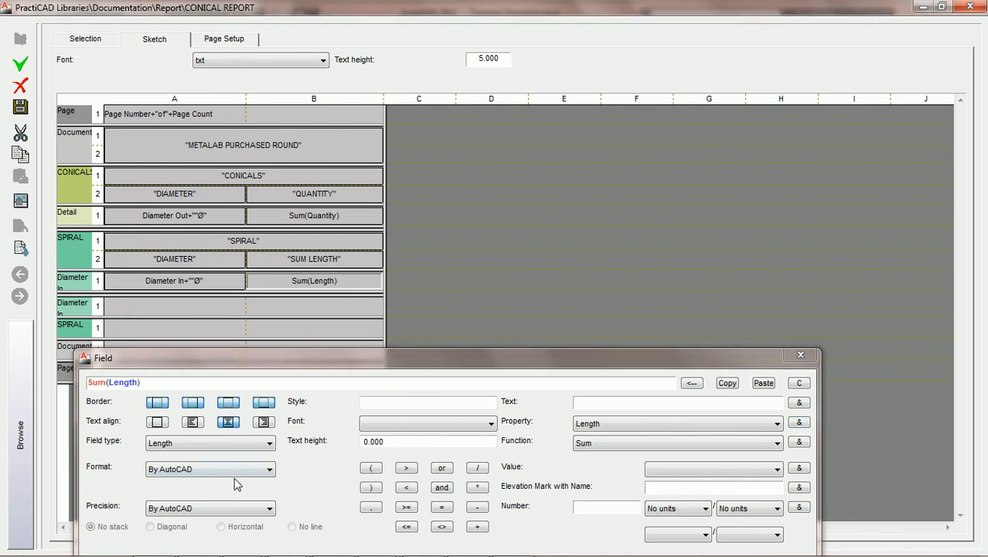
{"action": "left_click", "coordinate": [256, 470]}
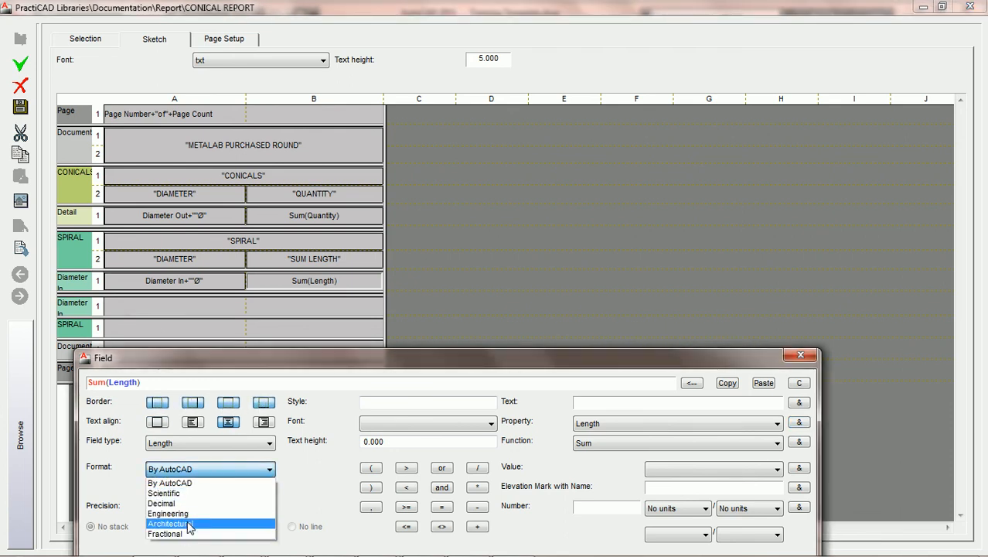
{"action": "left_click", "coordinate": [206, 519]}
{"action": "left_click", "coordinate": [225, 508]}
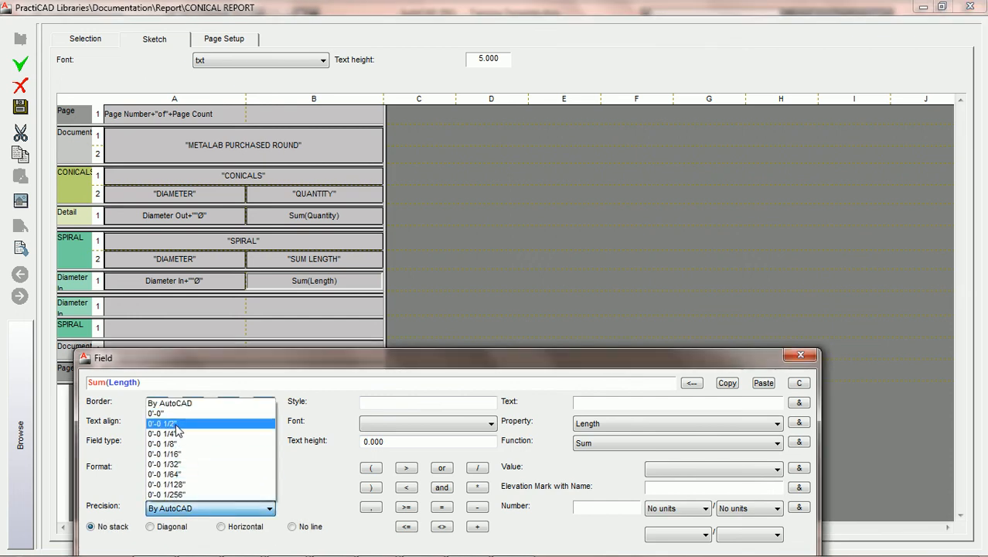
{"action": "left_click", "coordinate": [177, 430]}
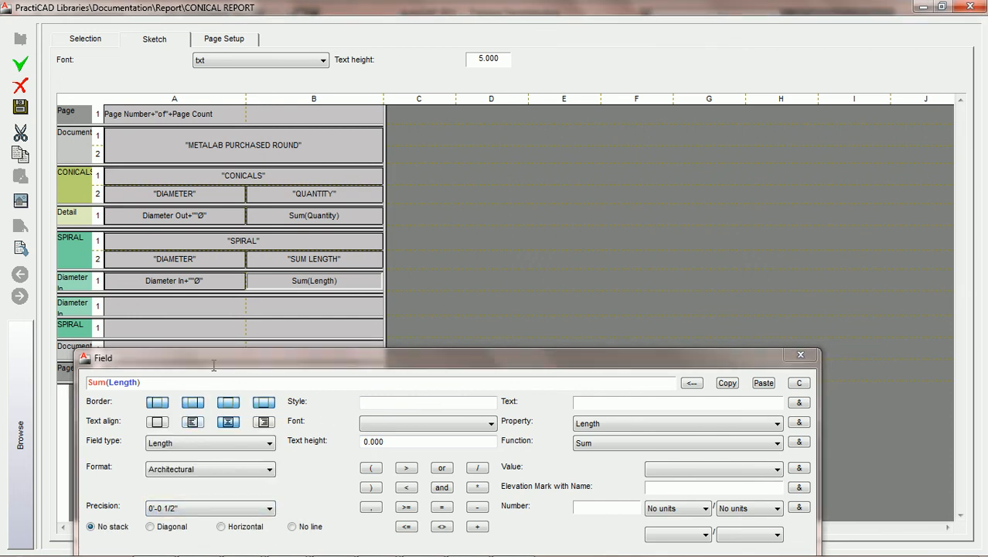
- Save the CONICAL REPORT and close the PractiCAD Libraries window to return to the AutoCAD drawing
{"action": "left_click_drag", "start_coordinate": [309, 353], "coordinate": [328, 364]}
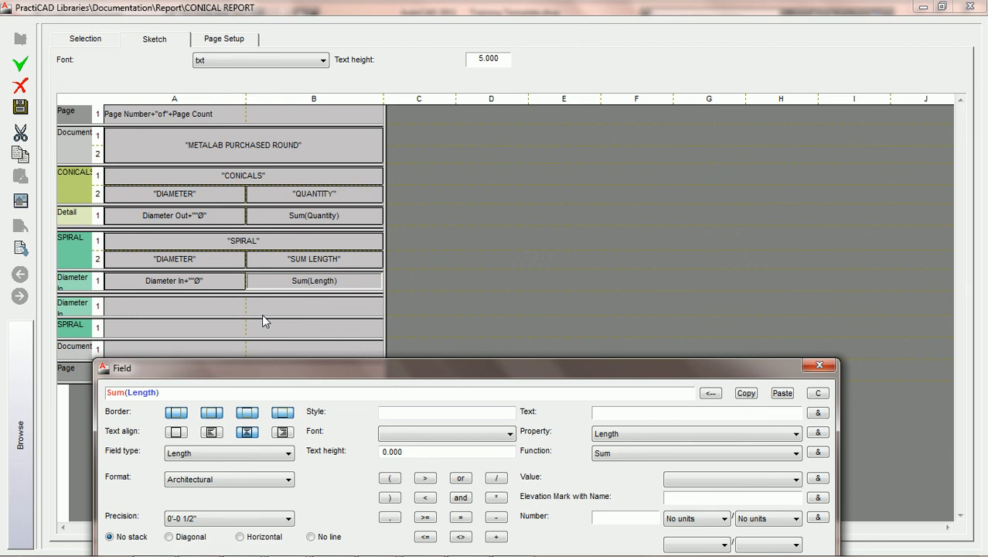
{"action": "left_click", "coordinate": [20, 107]}
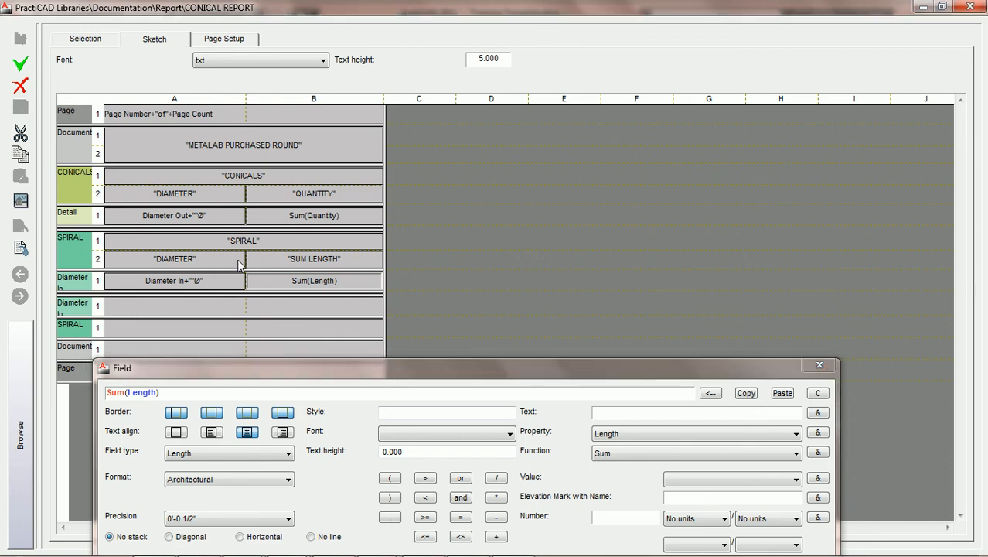
{"action": "left_click", "coordinate": [968, 8]}
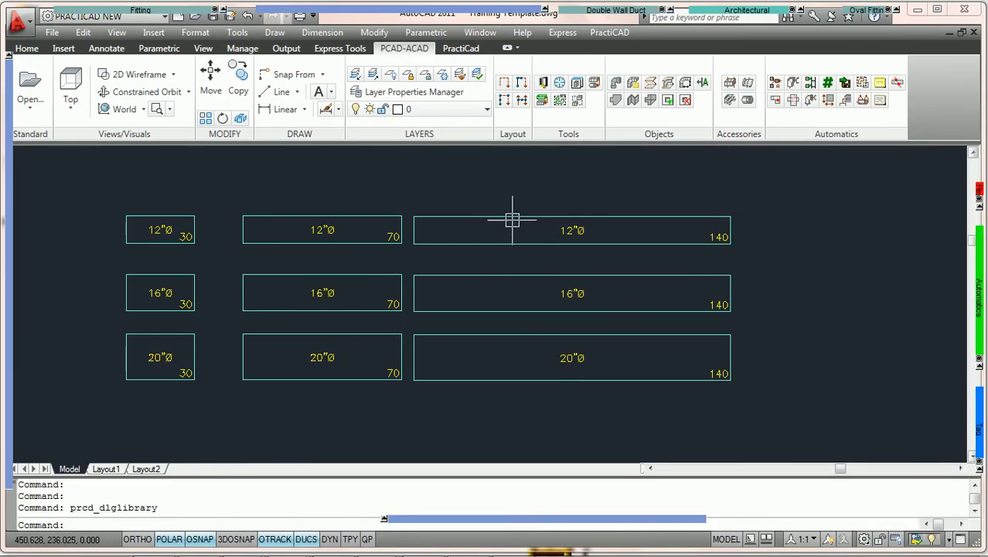
- Run the CONICAL REPORT on the nine spiral pipes and place the report table beside them with no rotation
{"action": "scroll", "coordinate": [514, 226], "scroll_direction": "down", "scroll_amount": 2}
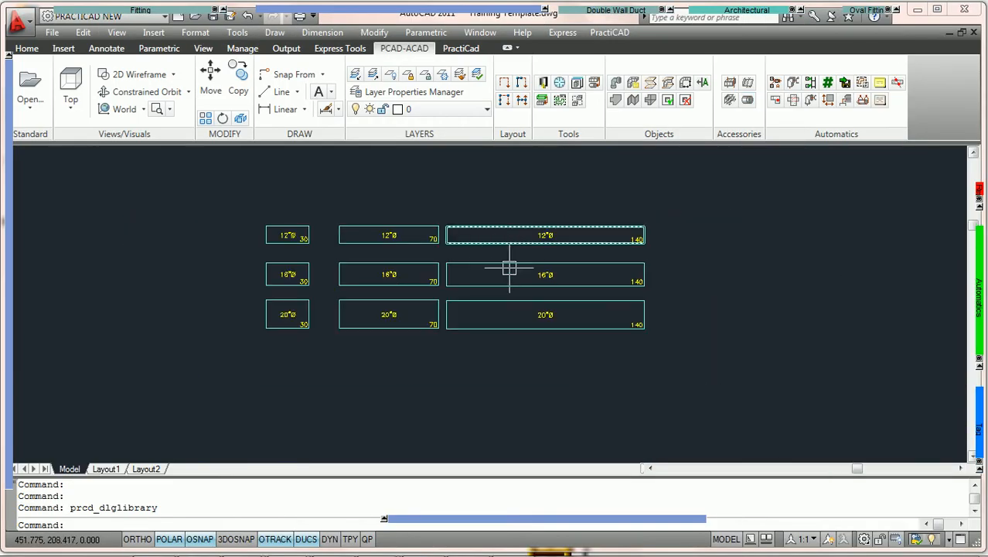
{"action": "left_click", "coordinate": [661, 364]}
{"action": "left_click", "coordinate": [207, 162]}
{"action": "scroll", "coordinate": [232, 214], "scroll_direction": "down", "scroll_amount": 3}
{"action": "middle_click_drag", "start_coordinate": [224, 248], "coordinate": [506, 286]}
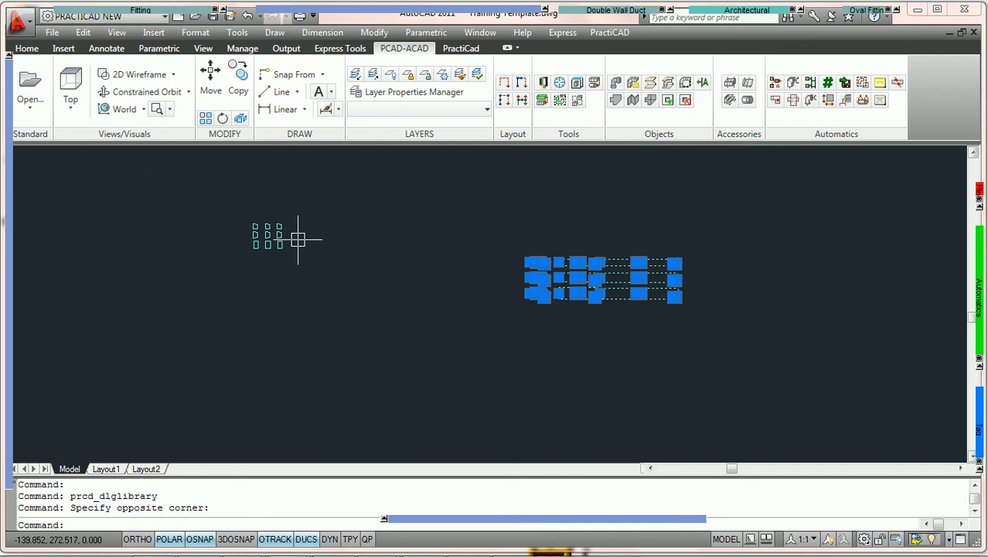
{"action": "scroll", "coordinate": [594, 281], "scroll_direction": "up", "scroll_amount": 5}
{"action": "middle_click_drag", "start_coordinate": [722, 254], "coordinate": [453, 268]}
{"action": "middle_click_drag", "start_coordinate": [657, 263], "coordinate": [599, 270]}
{"action": "mouse_move", "coordinate": [978, 193]}
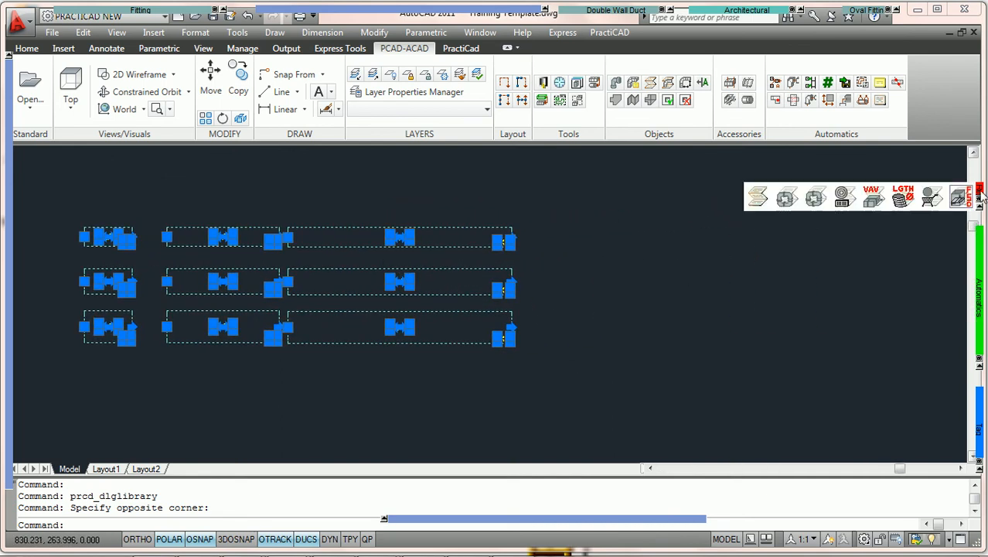
{"action": "left_click", "coordinate": [757, 198]}
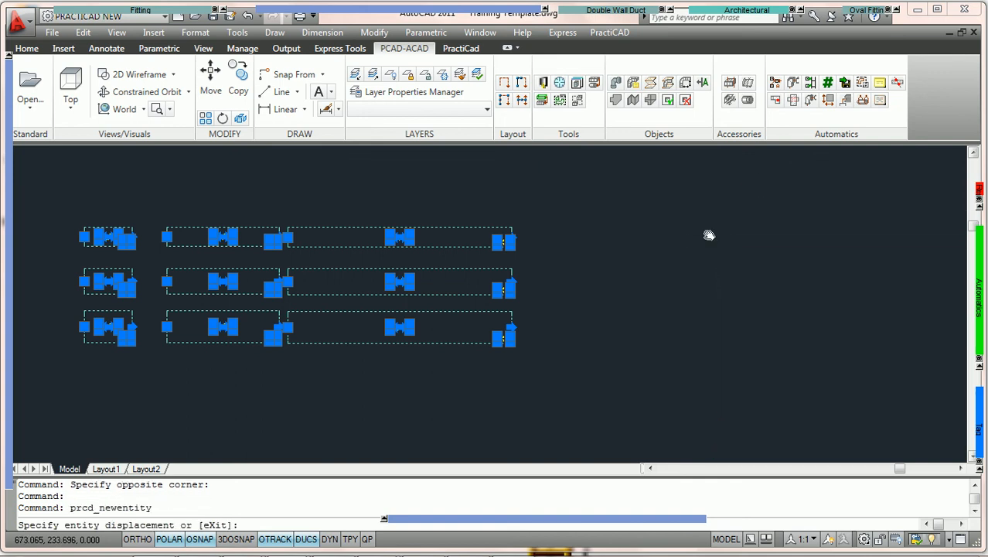
{"action": "middle_click_drag", "start_coordinate": [709, 229], "coordinate": [517, 207]}
{"action": "left_click", "coordinate": [397, 187]}
{"action": "left_click", "coordinate": [396, 192]}
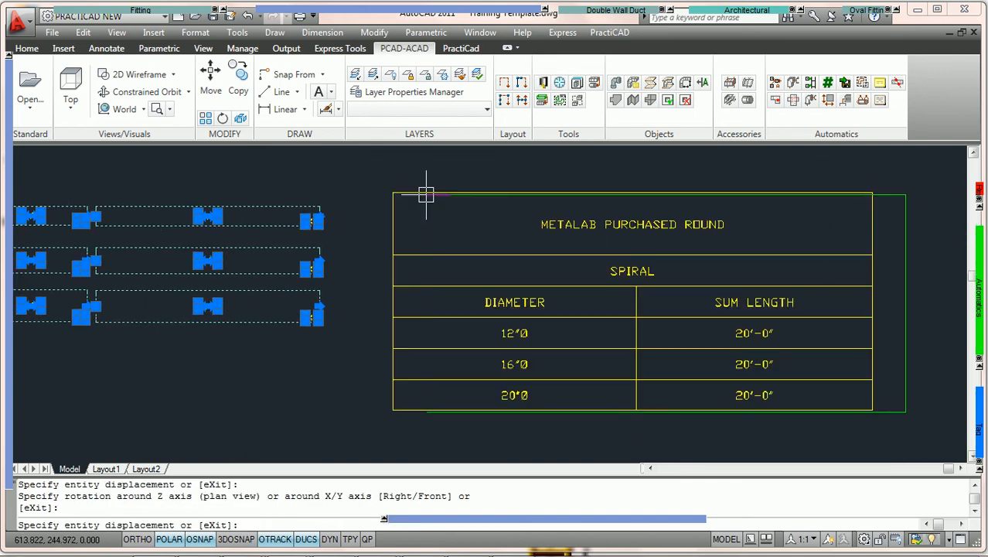
{"action": "key", "text": "Escape"}
{"action": "key", "text": "Escape"}
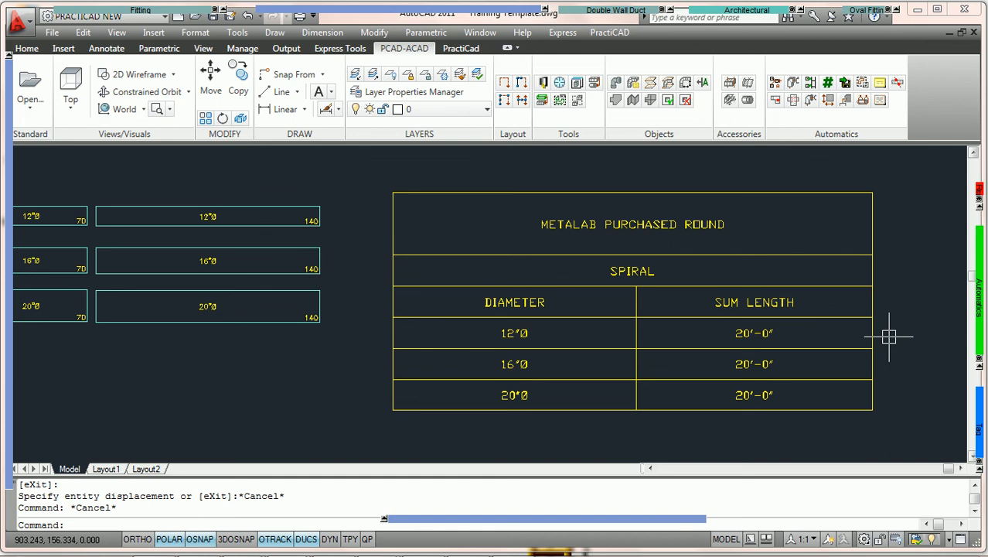
- Examine the placed report's SPIRAL section, comparing its diameters and summed lengths with the drawn pipes
{"action": "scroll", "coordinate": [888, 336], "scroll_direction": "down", "scroll_amount": 2}
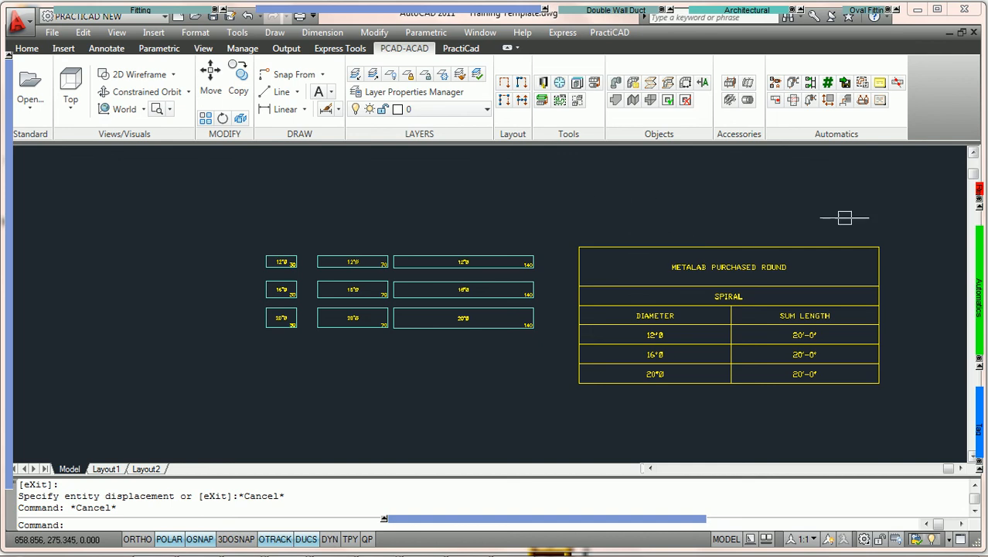
{"action": "scroll", "coordinate": [725, 209], "scroll_direction": "down", "scroll_amount": 2}
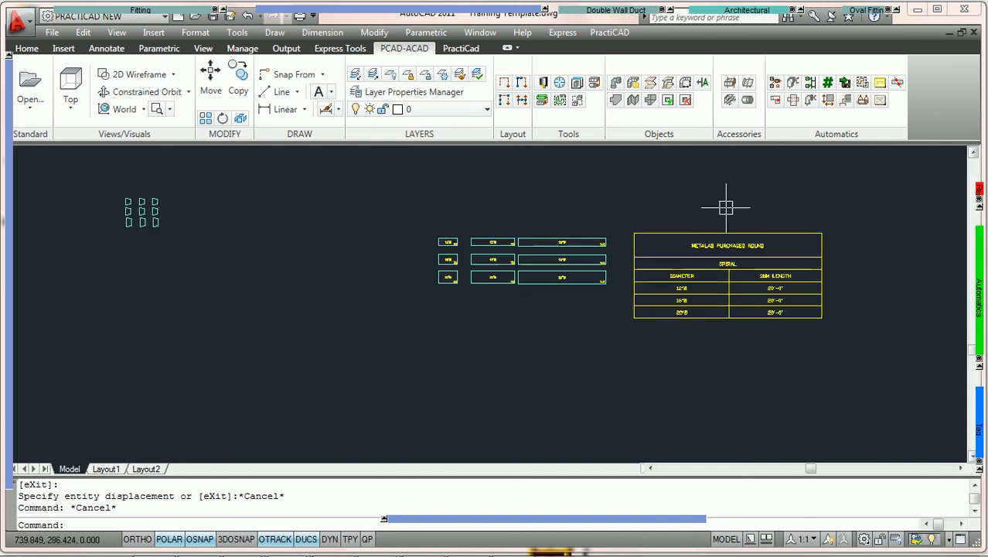
{"action": "middle_click_drag", "start_coordinate": [458, 232], "coordinate": [547, 266]}
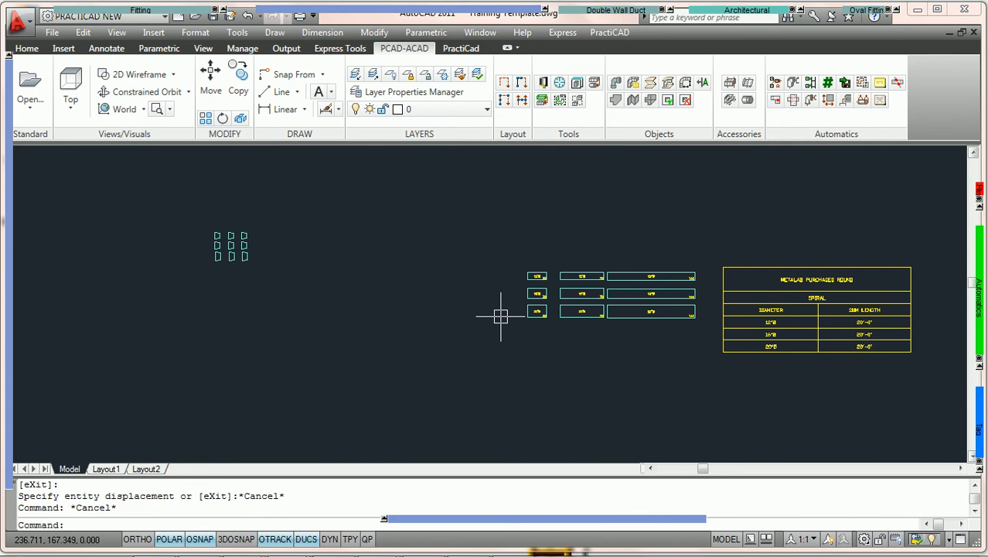
{"action": "mouse_move", "coordinate": [757, 327]}
{"action": "middle_mouse_down"}
{"action": "mouse_move", "coordinate": [633, 297]}
{"action": "mouse_move", "coordinate": [444, 294]}
{"action": "middle_mouse_up"}
{"action": "scroll", "coordinate": [535, 290], "scroll_direction": "up", "scroll_amount": 3}
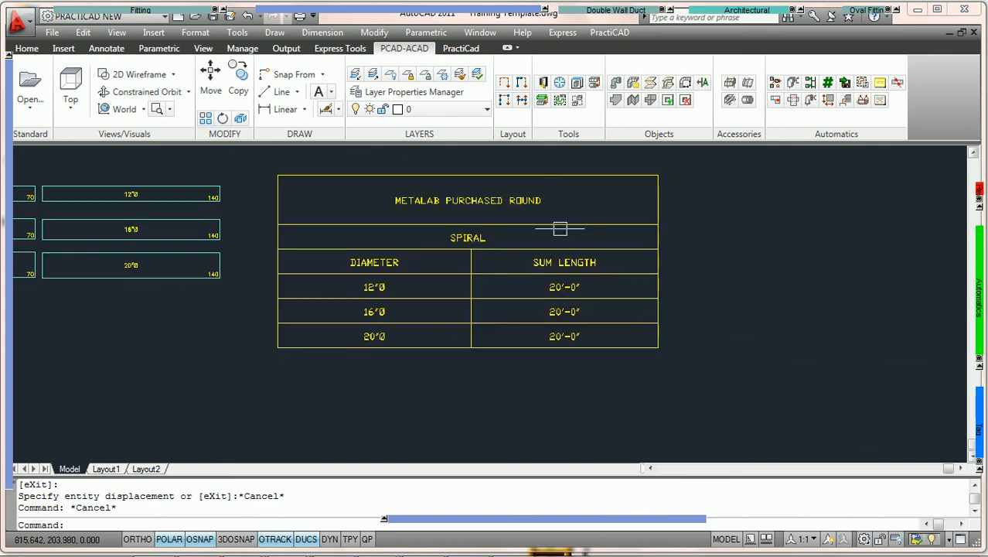
{"action": "left_click", "coordinate": [496, 272]}
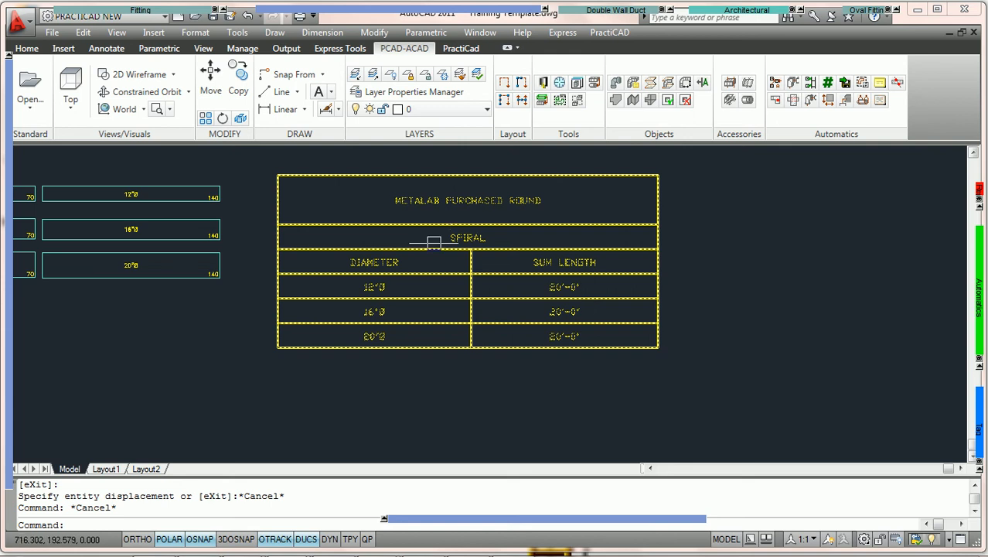
{"action": "key", "text": "Escape"}
{"action": "mouse_move", "coordinate": [503, 229]}
{"action": "middle_mouse_down"}
{"action": "mouse_move", "coordinate": [507, 267]}
{"action": "mouse_move", "coordinate": [578, 290]}
{"action": "mouse_move", "coordinate": [437, 254]}
{"action": "middle_mouse_up"}
{"action": "middle_click", "coordinate": [578, 273]}
{"action": "middle_click", "coordinate": [577, 273]}
{"action": "scroll", "coordinate": [516, 294], "scroll_direction": "up", "scroll_amount": 1}
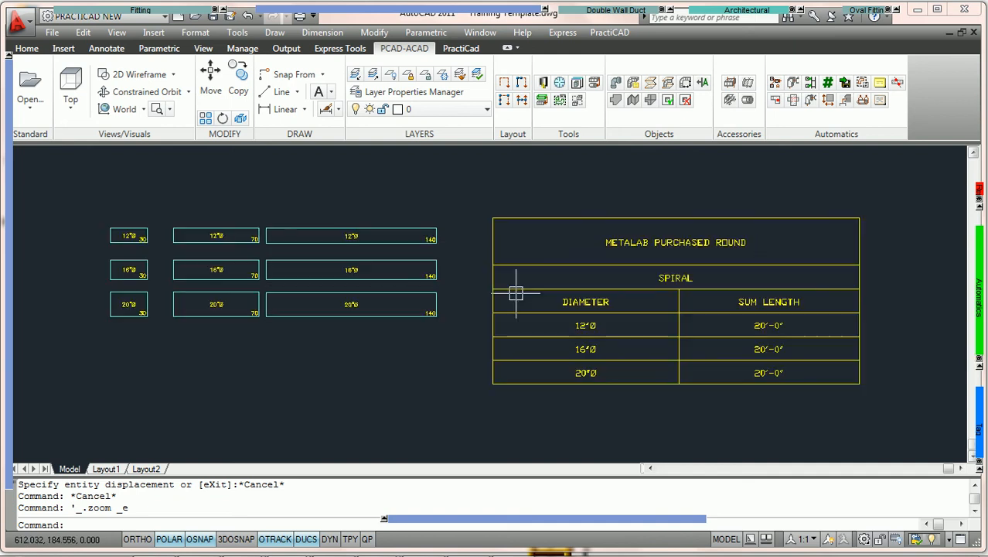
{"action": "middle_click_drag", "start_coordinate": [578, 264], "coordinate": [570, 240]}
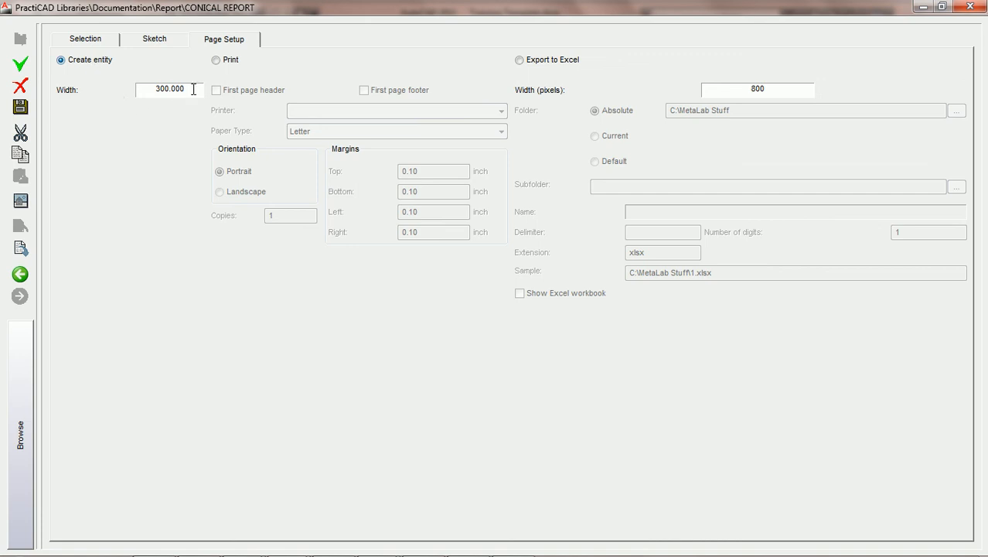
- Set the Create entity width of the CONICAL REPORT to 500, save it and close the library window
{"action": "left_click_drag", "start_coordinate": [184, 91], "coordinate": [148, 97]}
{"action": "type", "text": "5"}
{"action": "left_click", "coordinate": [20, 106]}
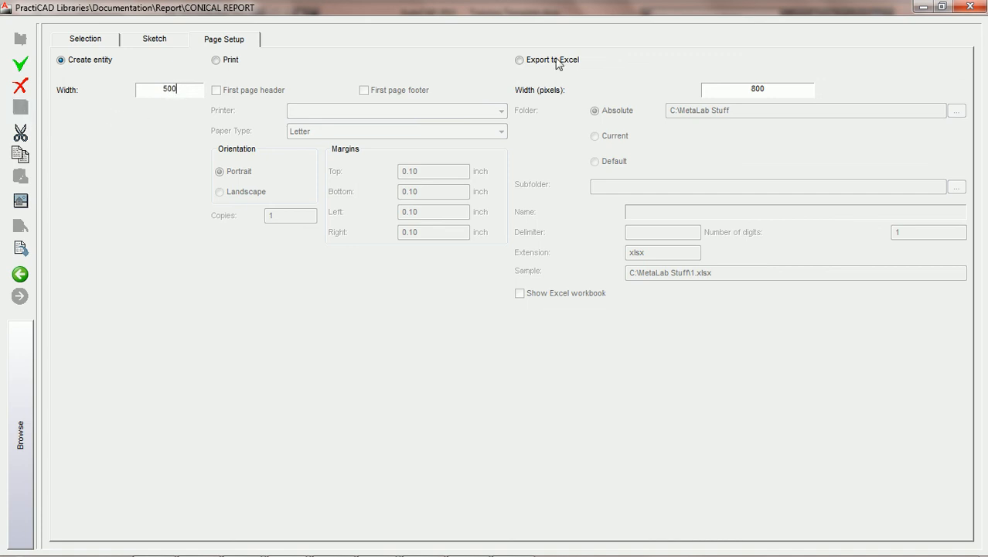
{"action": "left_click", "coordinate": [969, 6]}
- Generate the report again from all nine spiral pipes and place the wider table beside them
{"action": "mouse_move", "coordinate": [603, 239]}
{"action": "middle_mouse_down"}
{"action": "mouse_move", "coordinate": [518, 220]}
{"action": "mouse_move", "coordinate": [550, 238]}
{"action": "middle_mouse_up"}
{"action": "left_click", "coordinate": [618, 391]}
{"action": "left_click", "coordinate": [148, 244]}
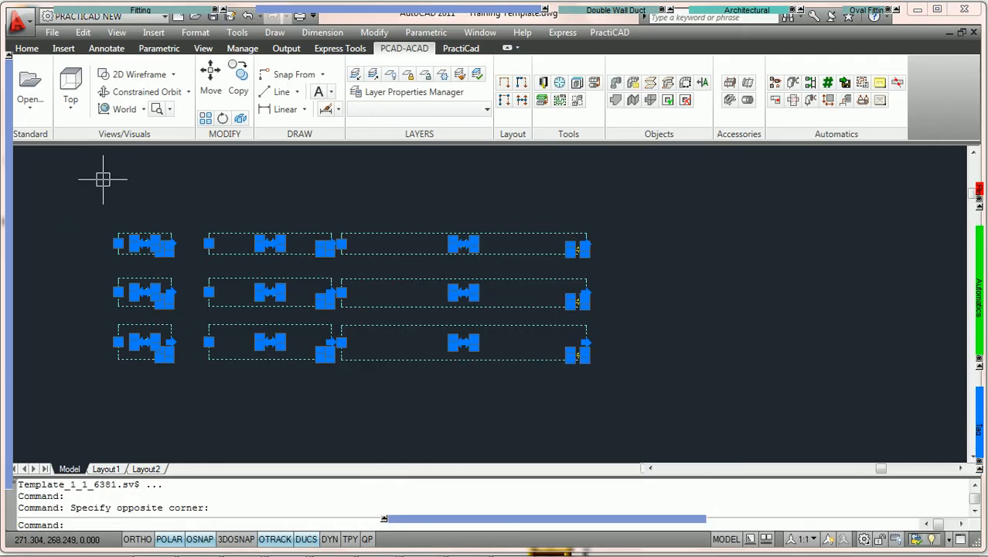
{"action": "mouse_move", "coordinate": [980, 195]}
{"action": "left_click", "coordinate": [757, 197]}
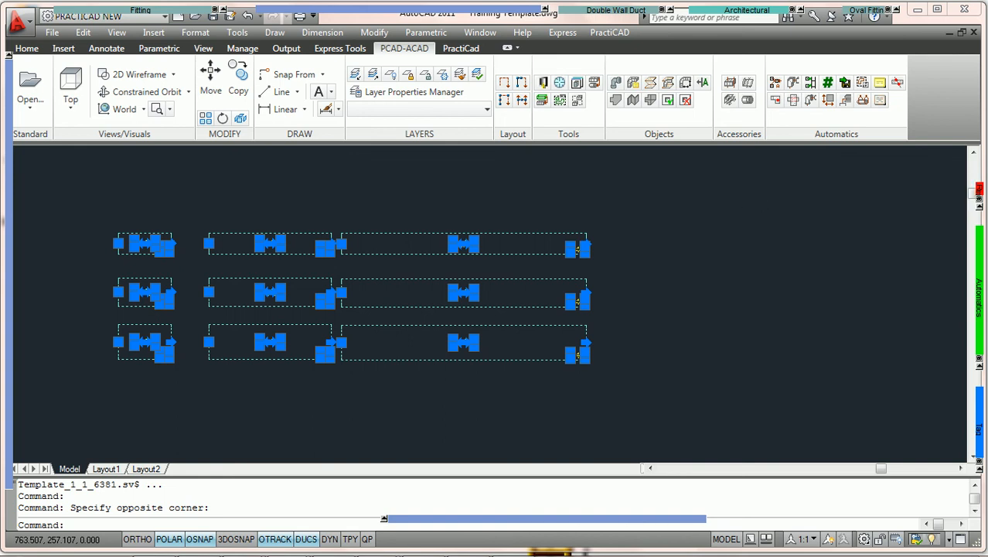
{"action": "middle_click_drag", "start_coordinate": [526, 196], "coordinate": [316, 202]}
{"action": "scroll", "coordinate": [316, 202], "scroll_direction": "down", "scroll_amount": 2}
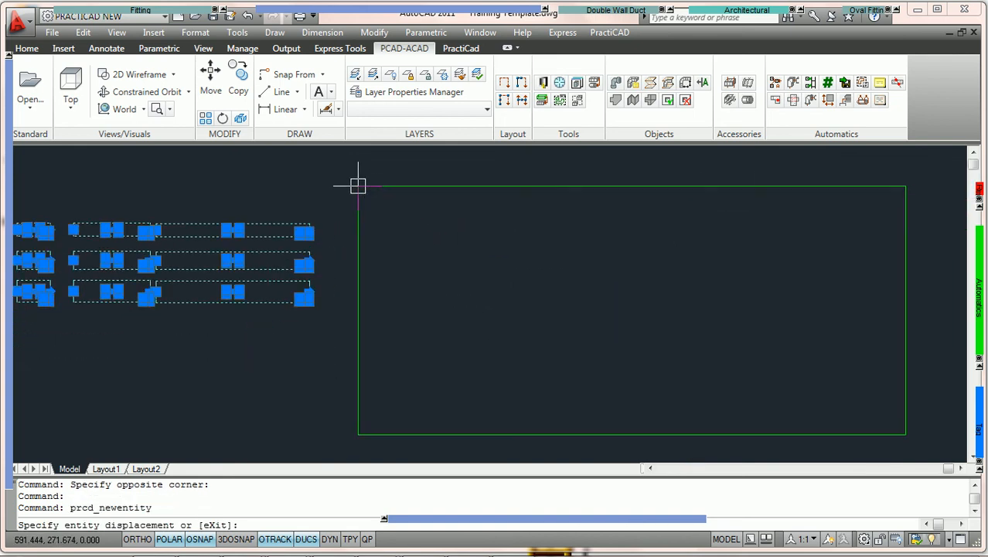
{"action": "left_click", "coordinate": [358, 186]}
{"action": "left_click", "coordinate": [358, 185]}
{"action": "key", "text": "Escape"}
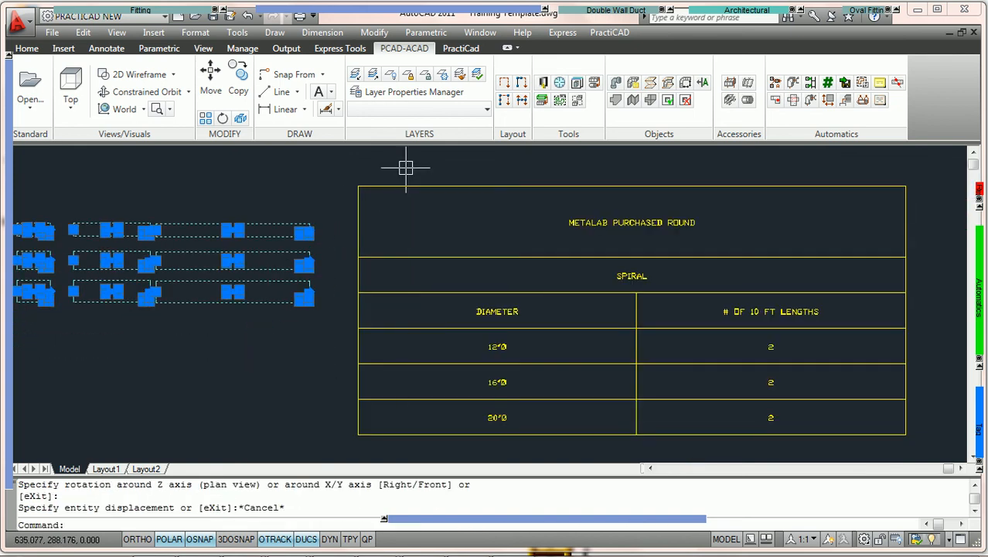
- Set the placed report table's Page Width property to 300 and deselect the table
{"action": "double_click", "coordinate": [526, 185]}
{"action": "mouse_move", "coordinate": [531, 186]}
{"action": "middle_mouse_down"}
{"action": "mouse_move", "coordinate": [375, 173]}
{"action": "mouse_move", "coordinate": [283, 183]}
{"action": "middle_mouse_up"}
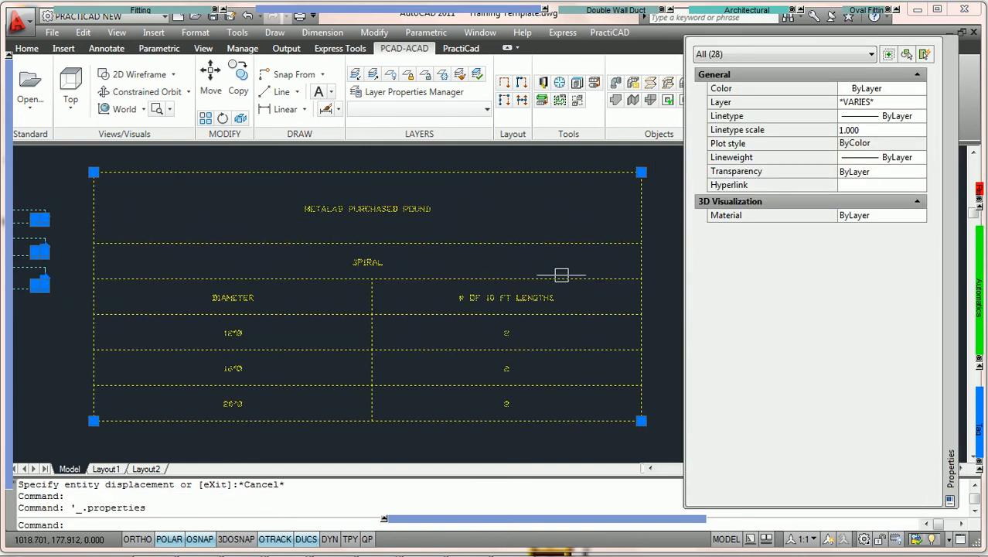
{"action": "key", "text": "Escape"}
{"action": "key", "text": "Escape"}
{"action": "left_click", "coordinate": [546, 244]}
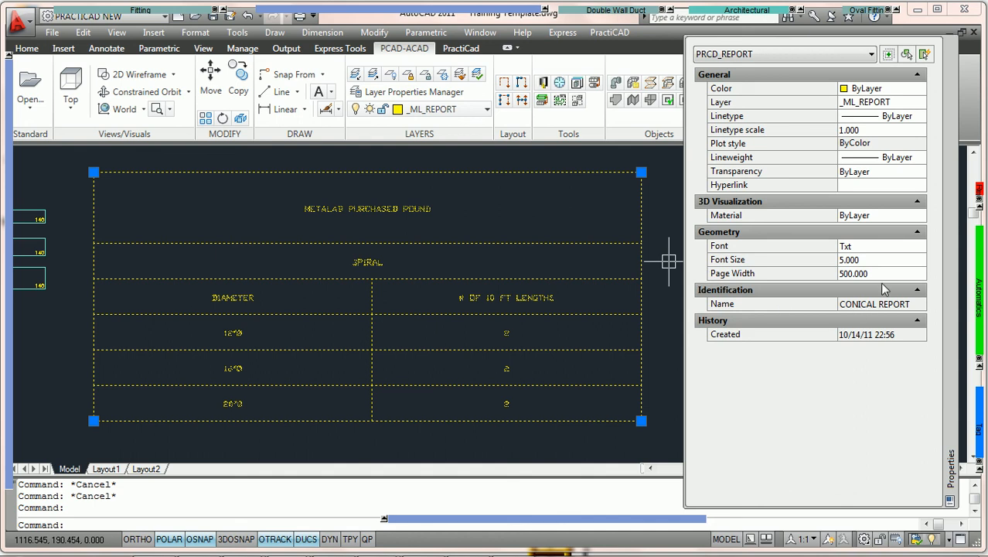
{"action": "left_click", "coordinate": [878, 274]}
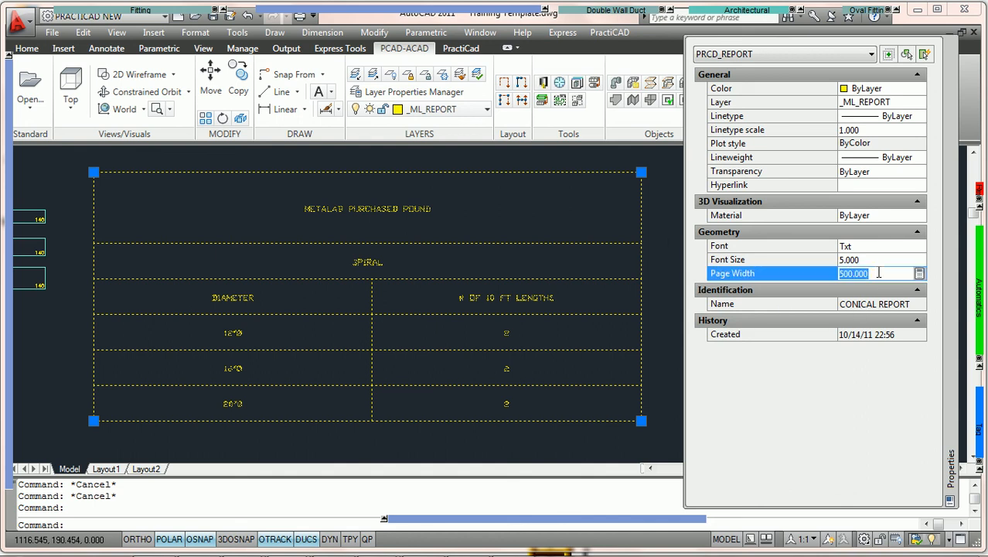
{"action": "type", "text": "300"}
{"action": "key", "text": "Return"}
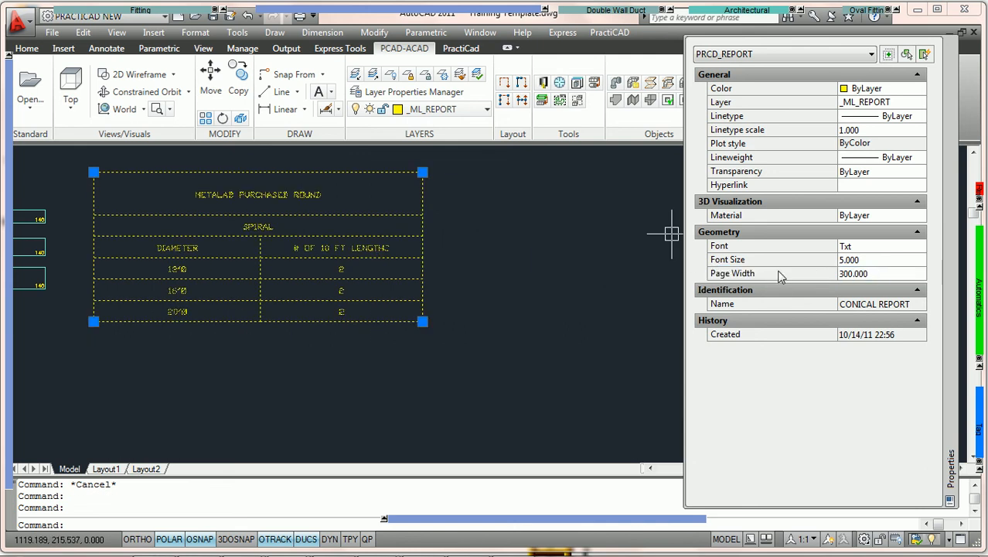
{"action": "key", "text": "Escape"}
{"action": "middle_click_drag", "start_coordinate": [316, 264], "coordinate": [452, 274]}
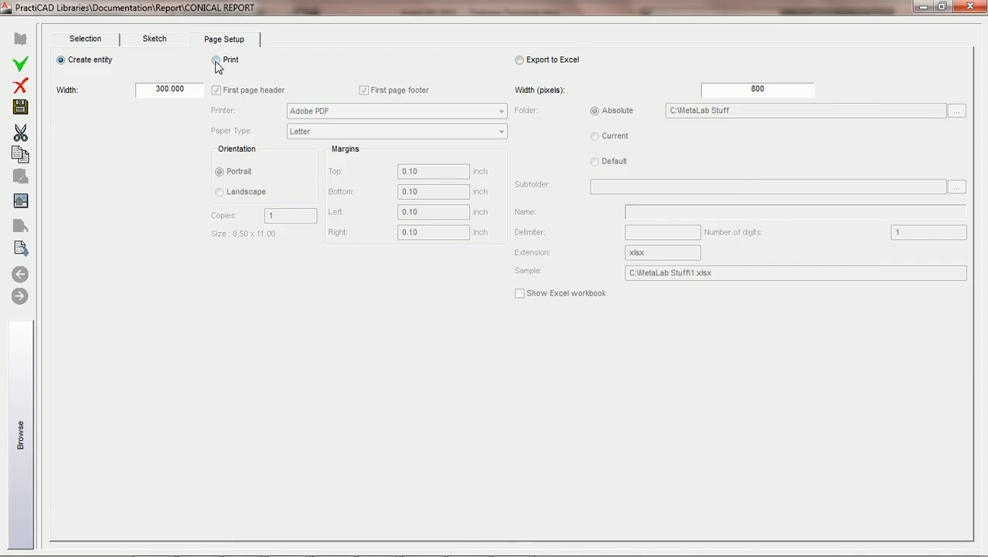
- Switch the CONICAL REPORT output to Print, with the first page header enabled and the first page footer disabled
{"action": "left_click", "coordinate": [216, 61]}
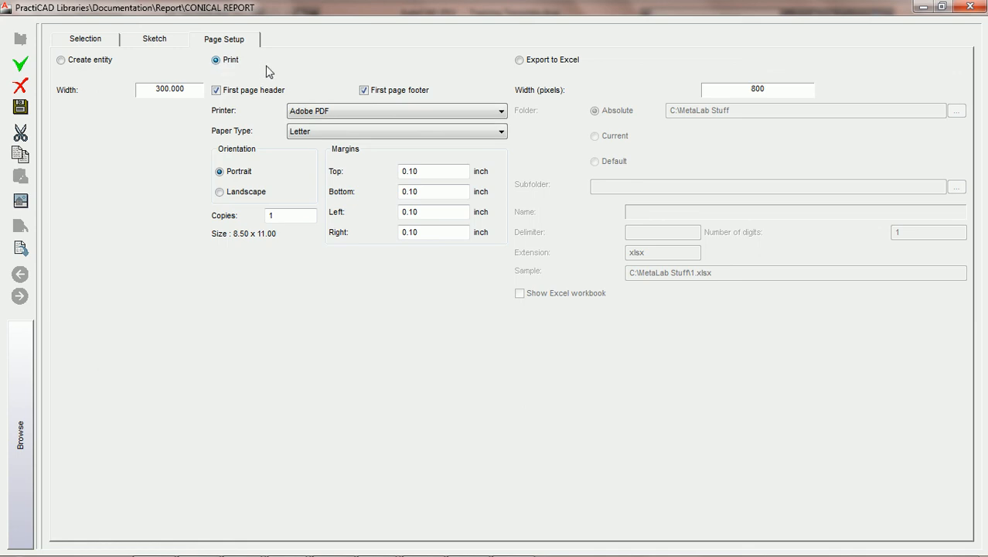
{"action": "left_click", "coordinate": [216, 91]}
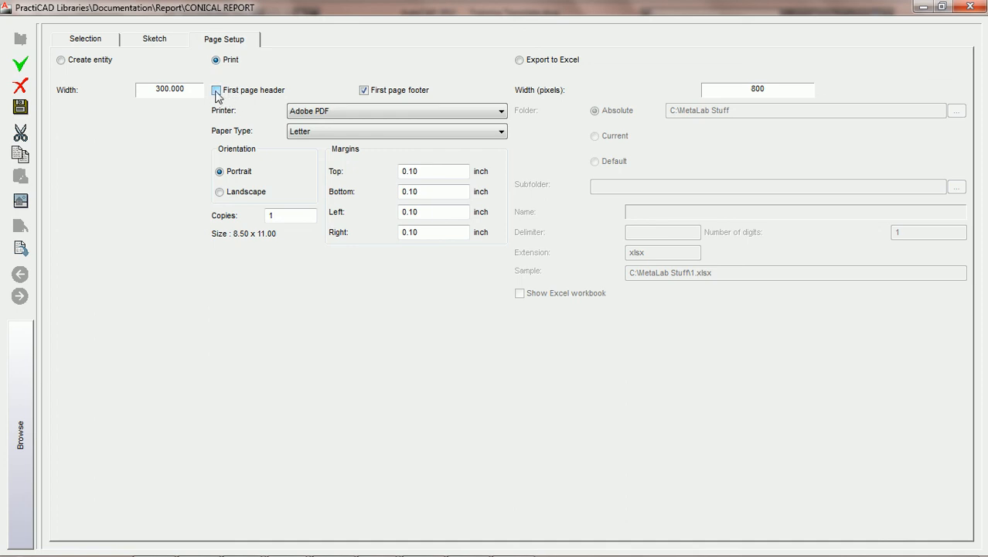
{"action": "left_click", "coordinate": [364, 90]}
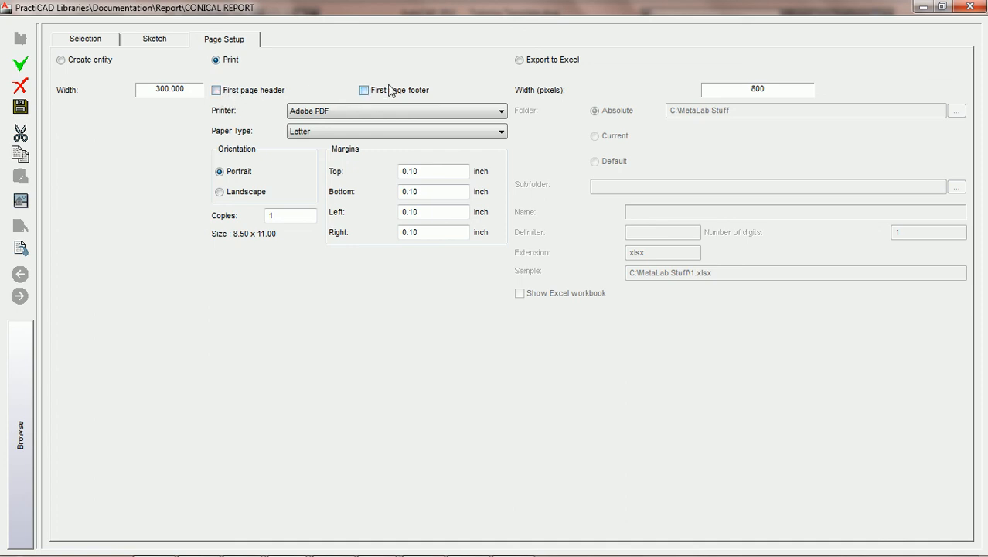
{"action": "left_click", "coordinate": [216, 91]}
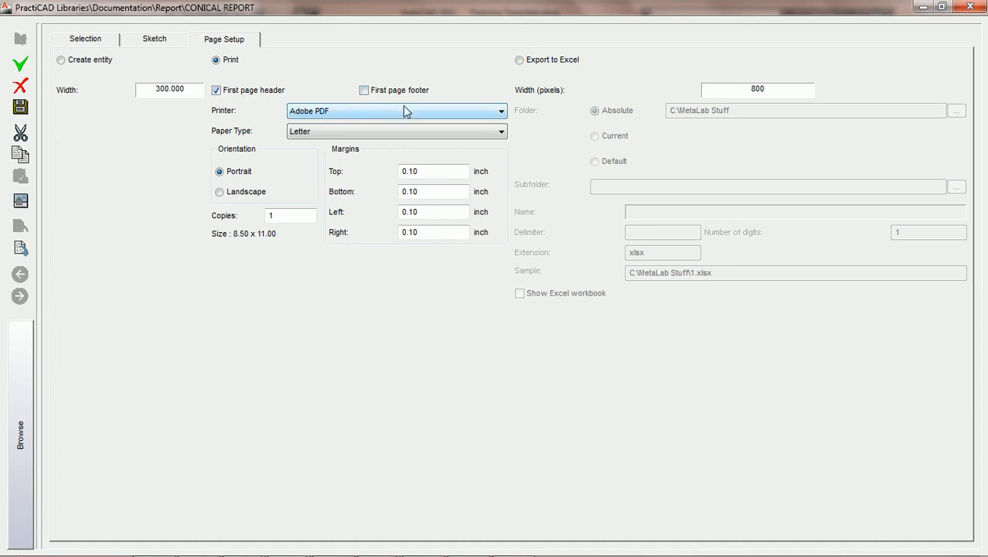
- Use Adobe PDF as the report's printer with Letter paper, save the report and close the library window
{"action": "left_click", "coordinate": [359, 112]}
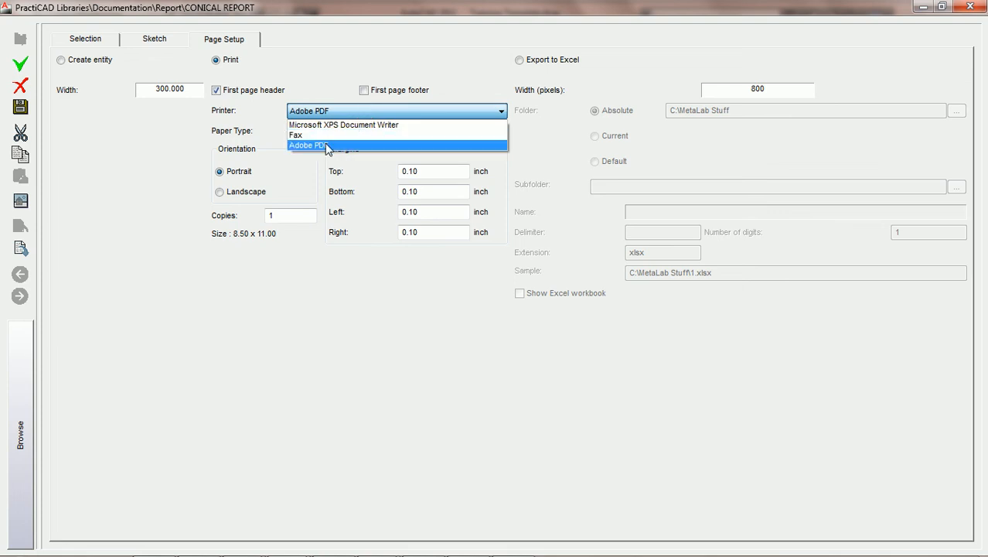
{"action": "left_click", "coordinate": [325, 147]}
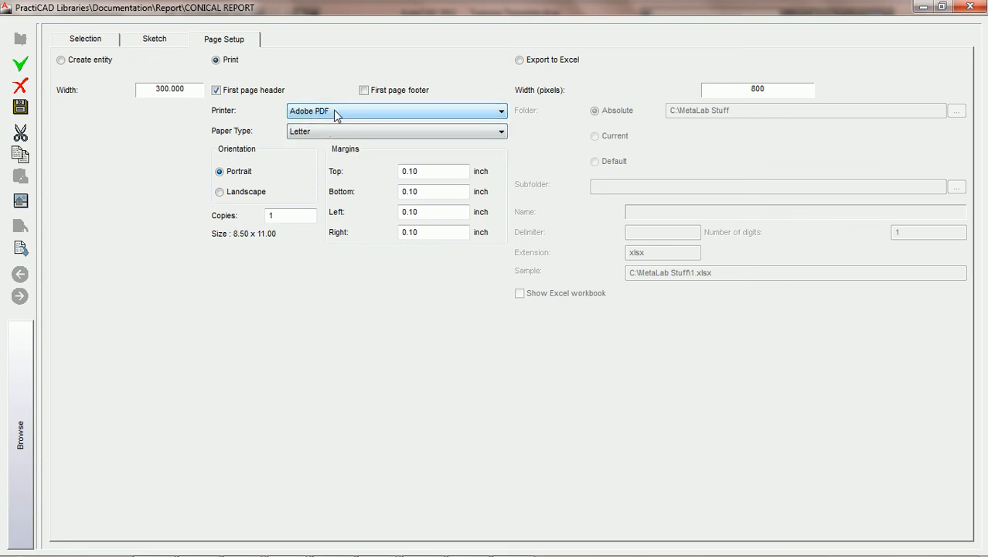
{"action": "left_click", "coordinate": [378, 135]}
{"action": "left_click", "coordinate": [377, 135]}
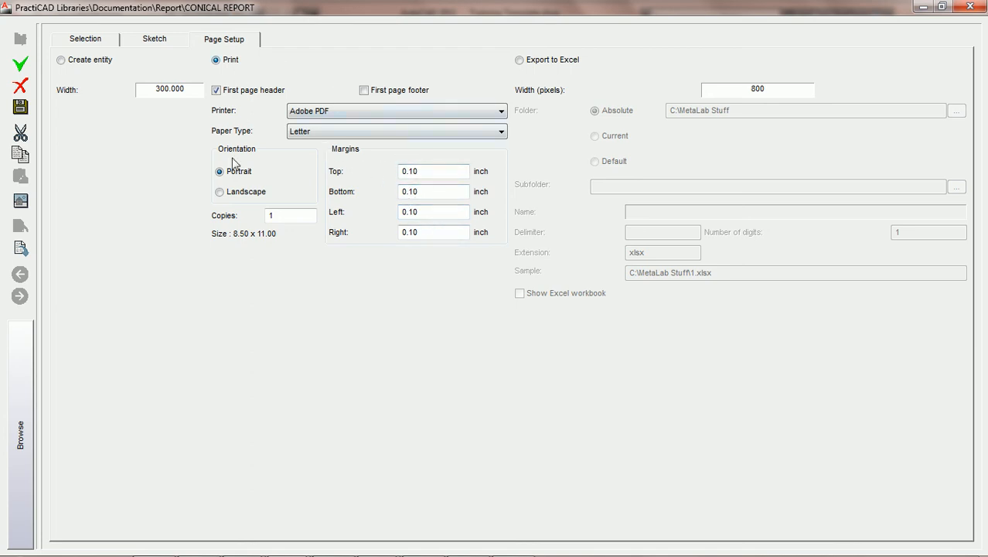
{"action": "left_click", "coordinate": [21, 109]}
{"action": "left_click", "coordinate": [969, 7]}
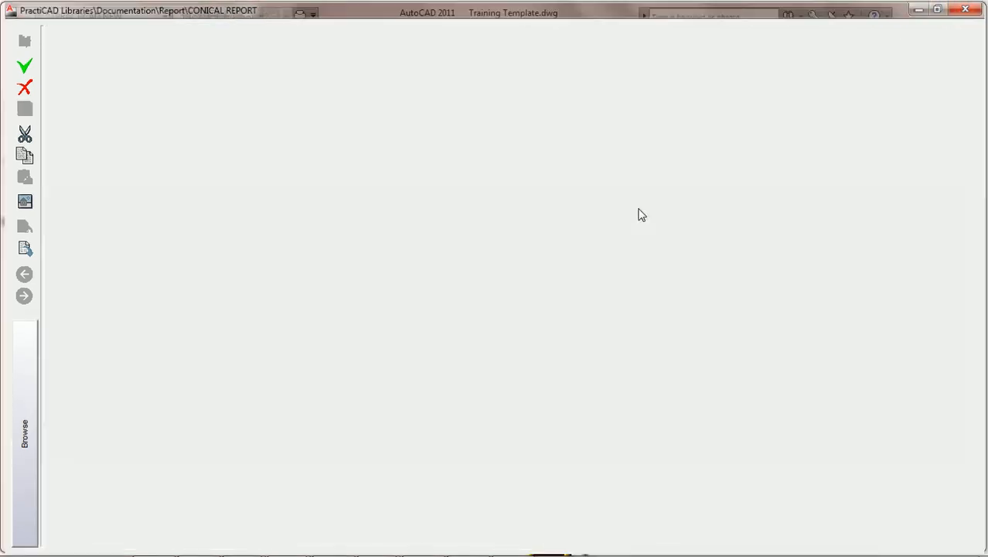
- Run the report on all the spiral pipes and conicals, and look through its print preview
{"action": "left_click", "coordinate": [520, 421]}
{"action": "left_click", "coordinate": [88, 160]}
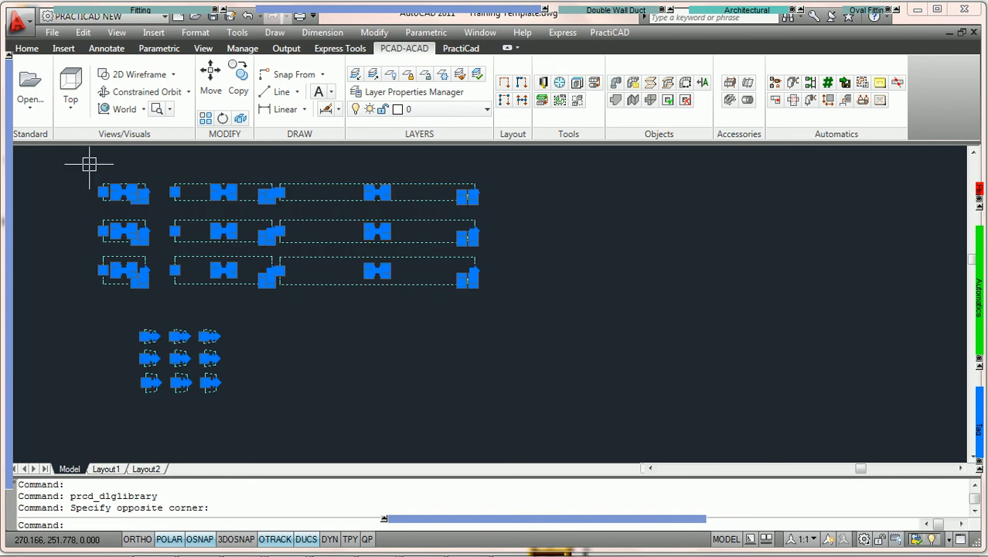
{"action": "mouse_move", "coordinate": [978, 191]}
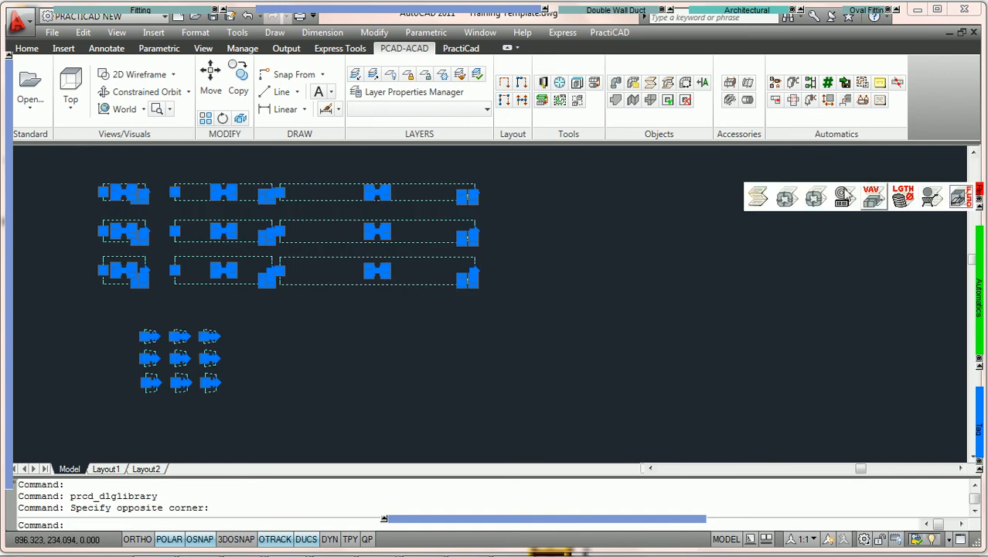
{"action": "left_click", "coordinate": [758, 198]}
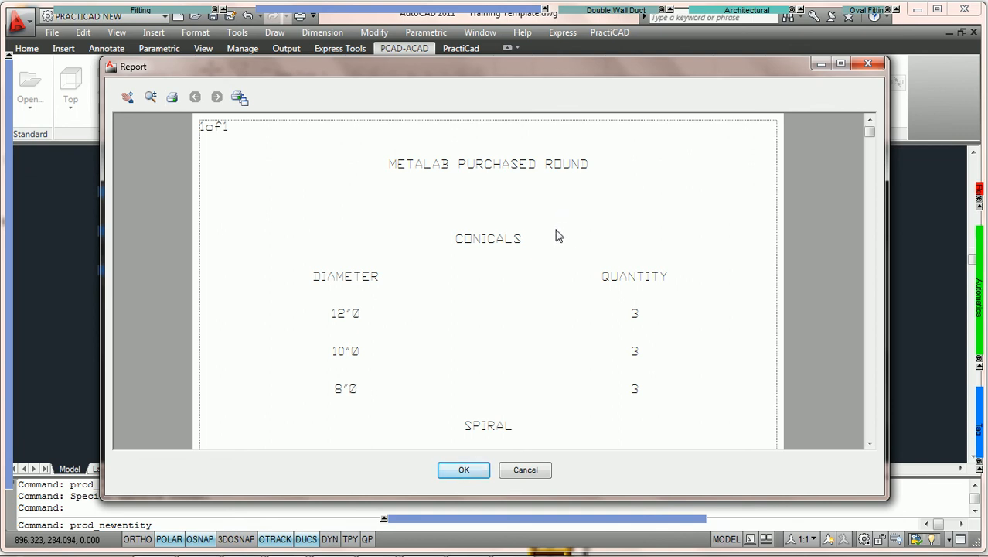
{"action": "left_click_drag", "start_coordinate": [864, 129], "coordinate": [858, 192]}
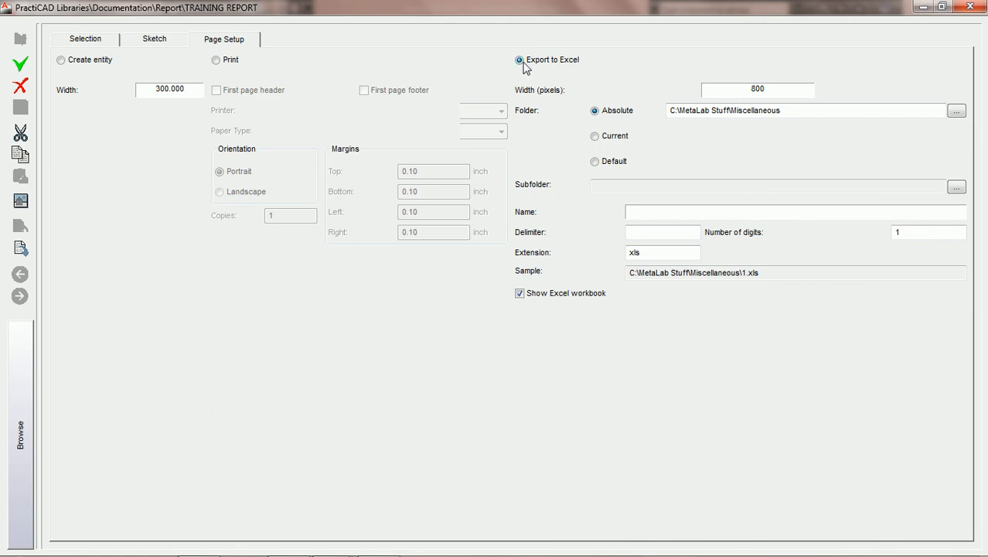
- Close the library, run the TRAINING REPORT on all nine spiral pipes, and look through the rows of the exported Excel sheet
{"action": "left_click", "coordinate": [969, 7]}
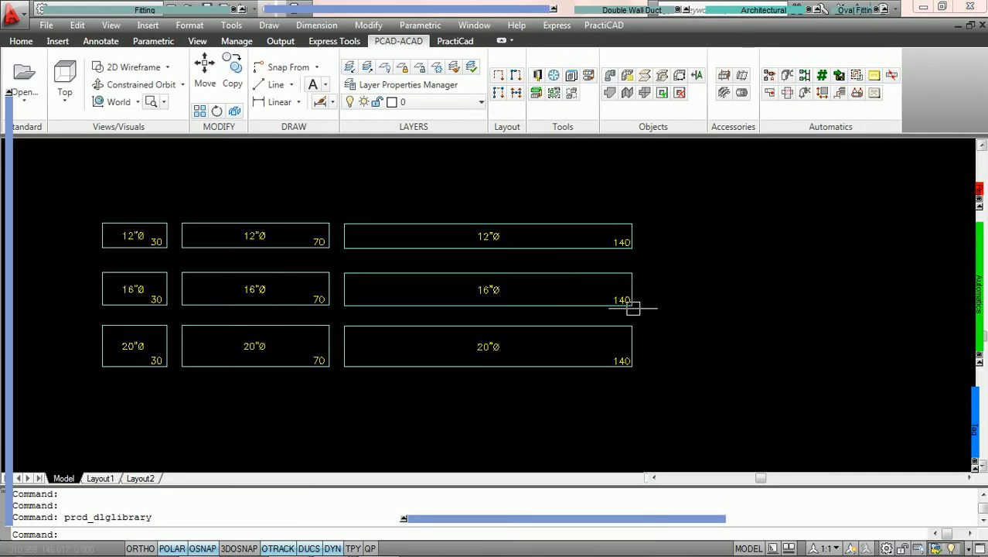
{"action": "left_click", "coordinate": [550, 397]}
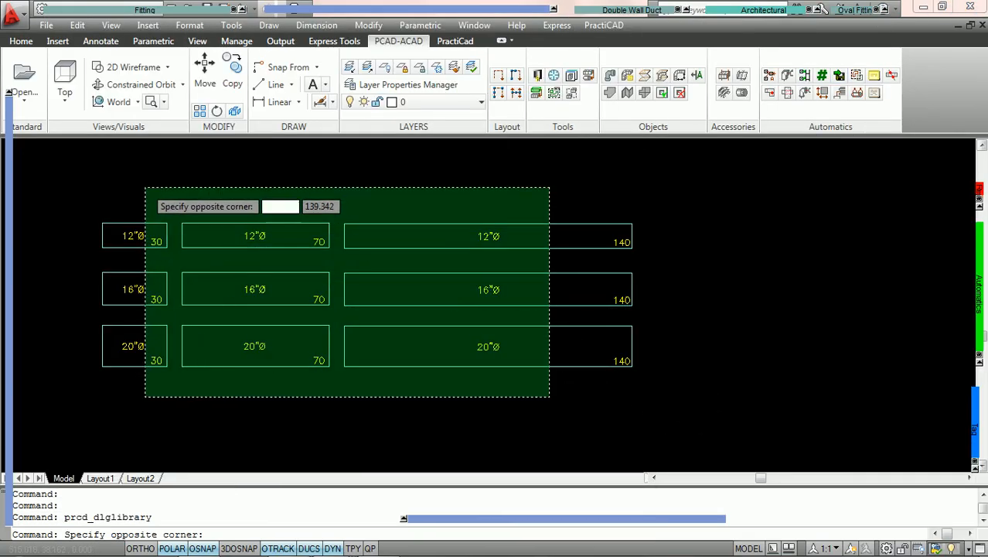
{"action": "left_click", "coordinate": [147, 190]}
{"action": "mouse_move", "coordinate": [979, 190]}
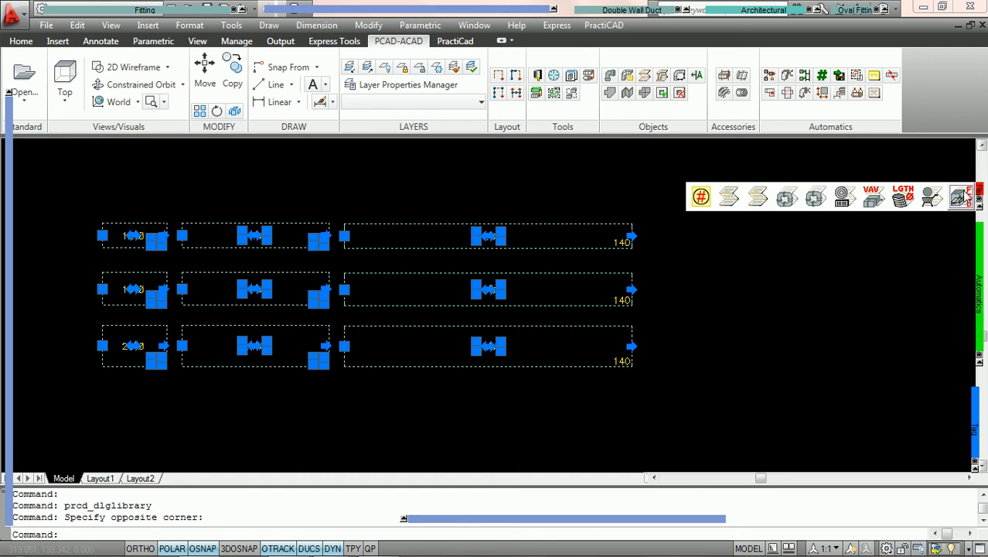
{"action": "left_click", "coordinate": [700, 196]}
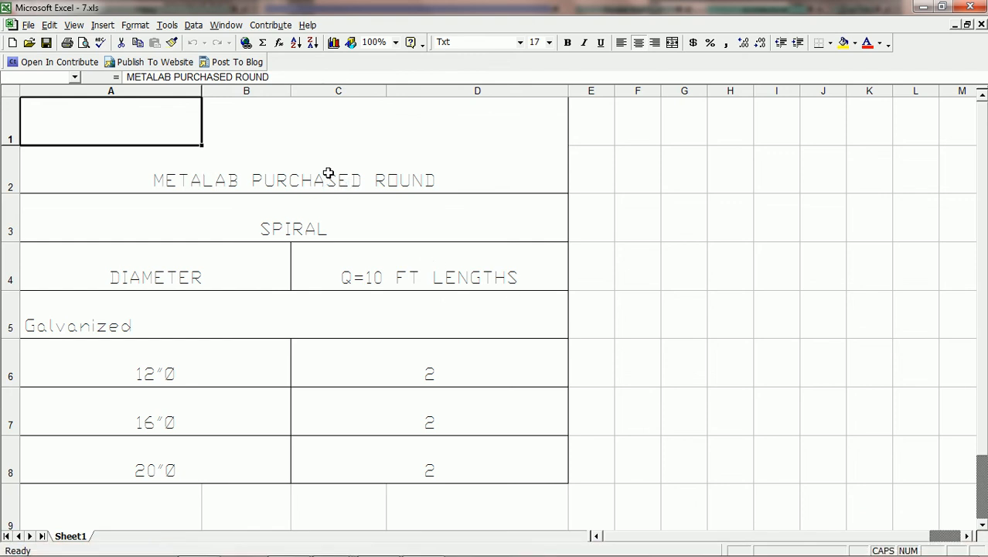
{"action": "left_click", "coordinate": [405, 172]}
{"action": "left_click", "coordinate": [420, 212]}
{"action": "left_click", "coordinate": [428, 267]}
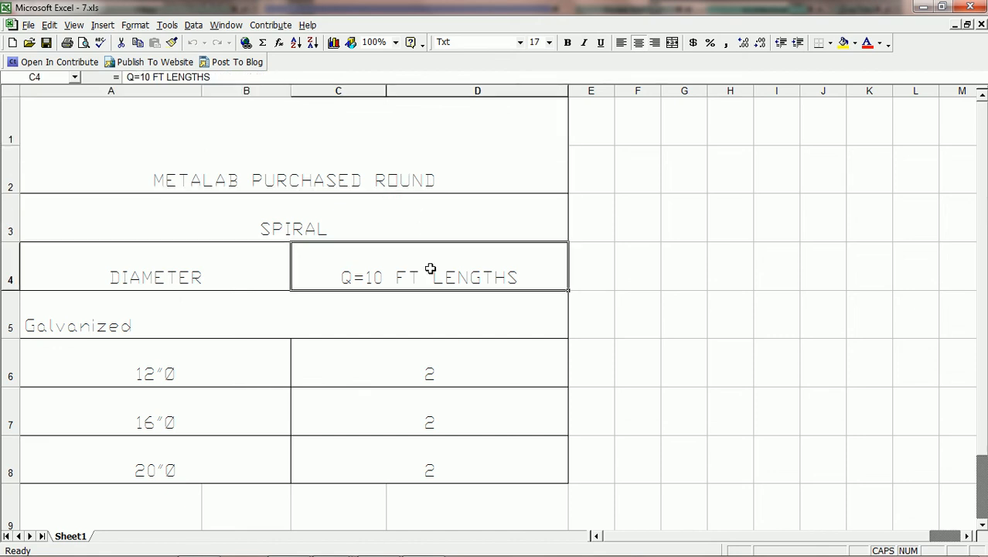
{"action": "left_click", "coordinate": [439, 323]}
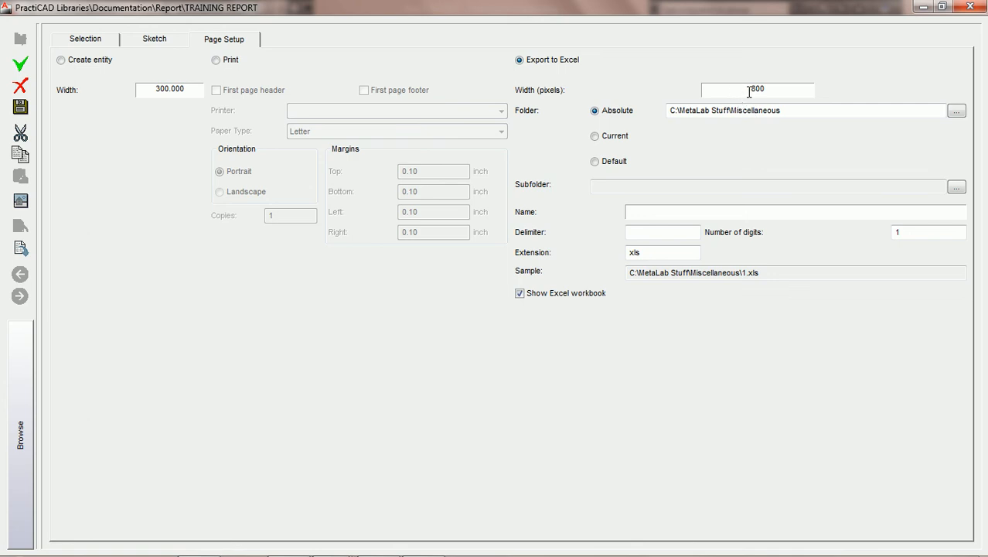
- Set the TRAINING REPORT's Excel export width to 1200 pixels, save the report and close the library window
{"action": "left_click", "coordinate": [434, 549]}
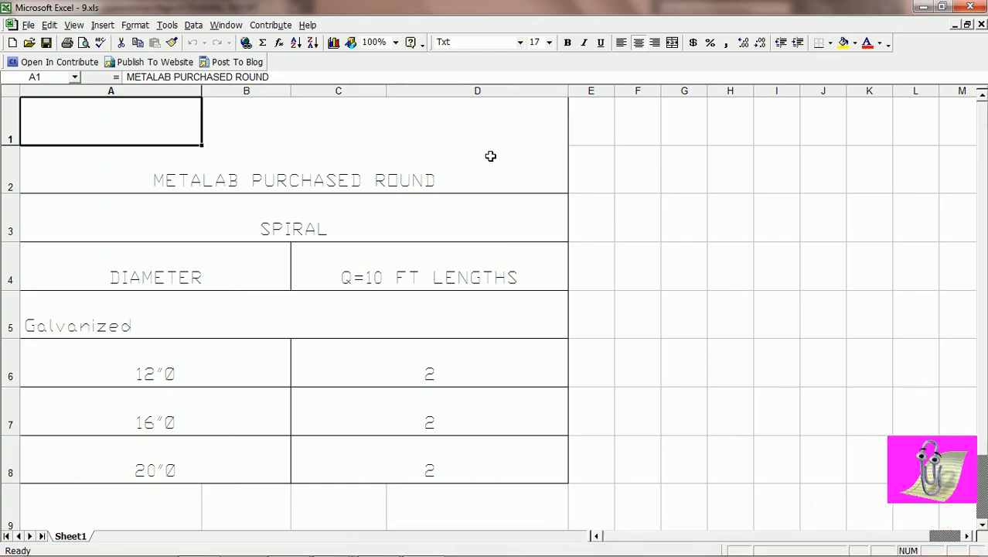
{"action": "mouse_move", "coordinate": [426, 552]}
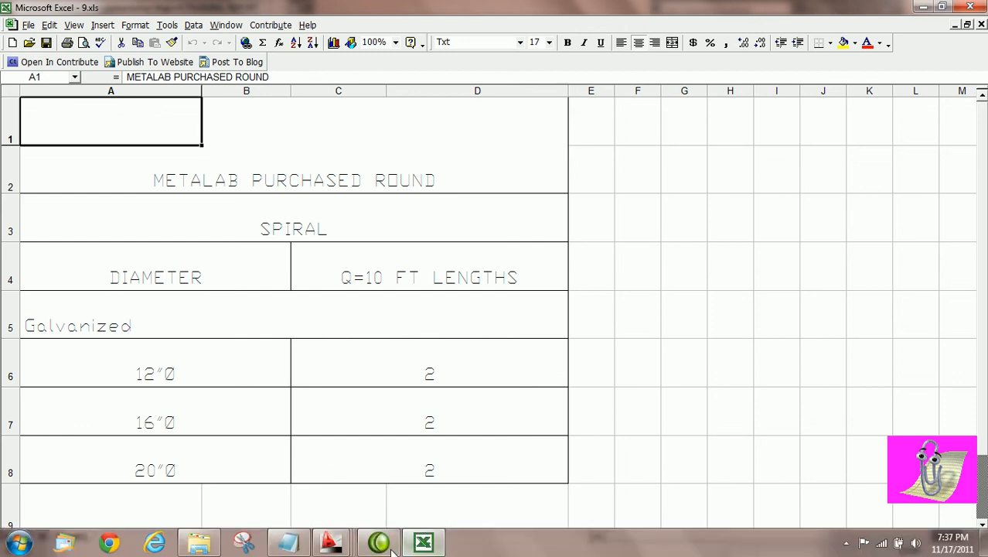
{"action": "left_click", "coordinate": [331, 541]}
{"action": "left_click", "coordinate": [473, 477]}
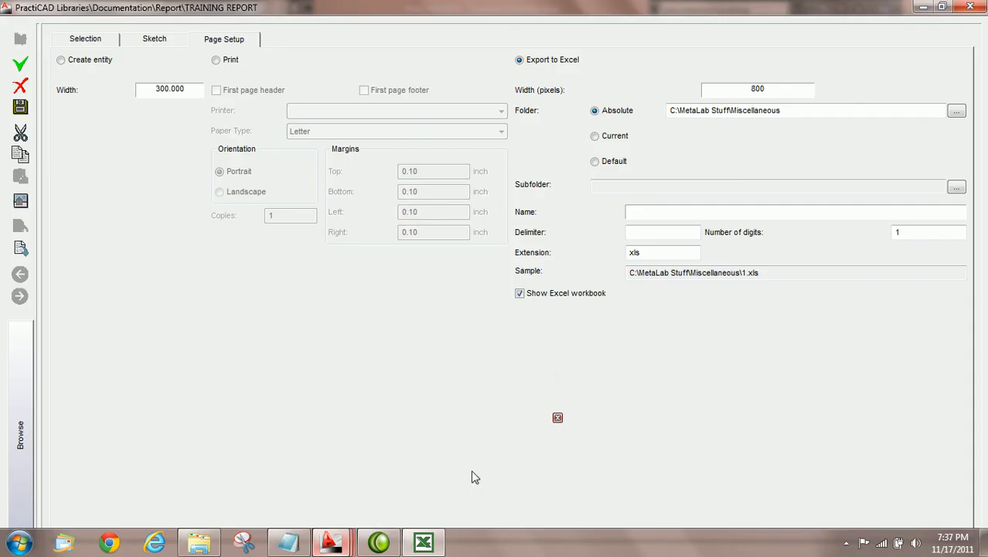
{"action": "left_click_drag", "start_coordinate": [720, 87], "coordinate": [783, 88]}
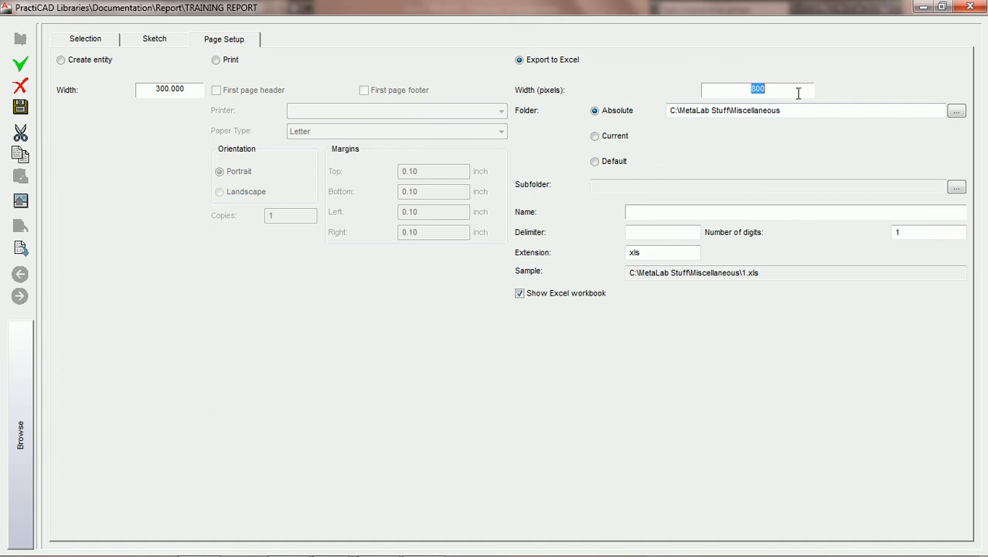
{"action": "type", "text": "1200"}
{"action": "left_click", "coordinate": [21, 108]}
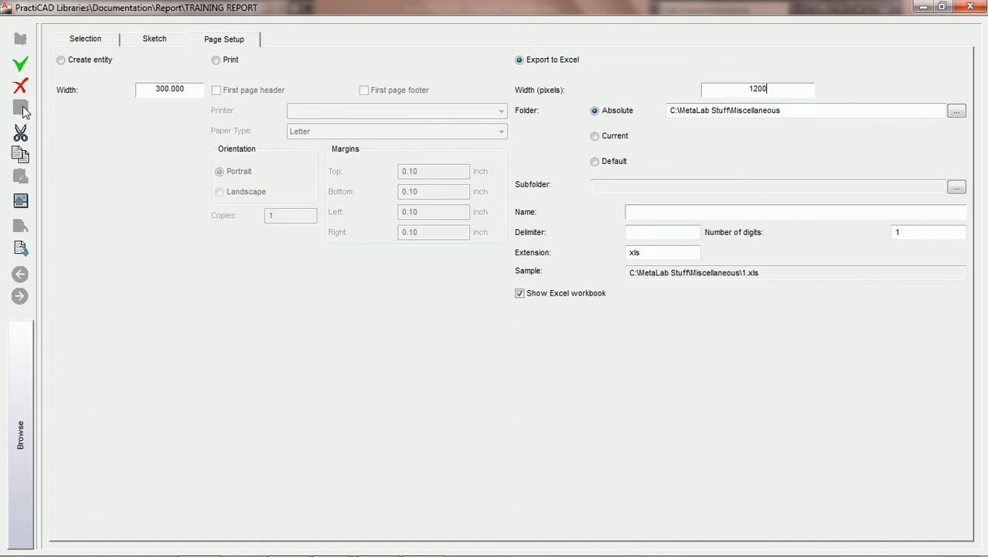
{"action": "left_click", "coordinate": [969, 7]}
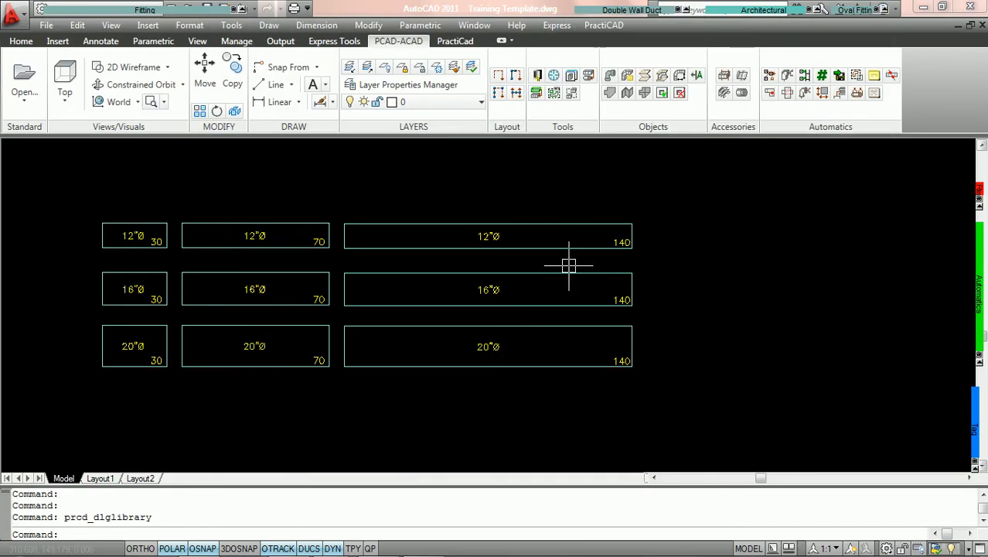
- Run the TRAINING REPORT on all the spiral pipes again and switch to the resulting Excel workbook Book2
{"action": "left_click", "coordinate": [546, 406]}
{"action": "left_click", "coordinate": [145, 193]}
{"action": "mouse_move", "coordinate": [975, 193]}
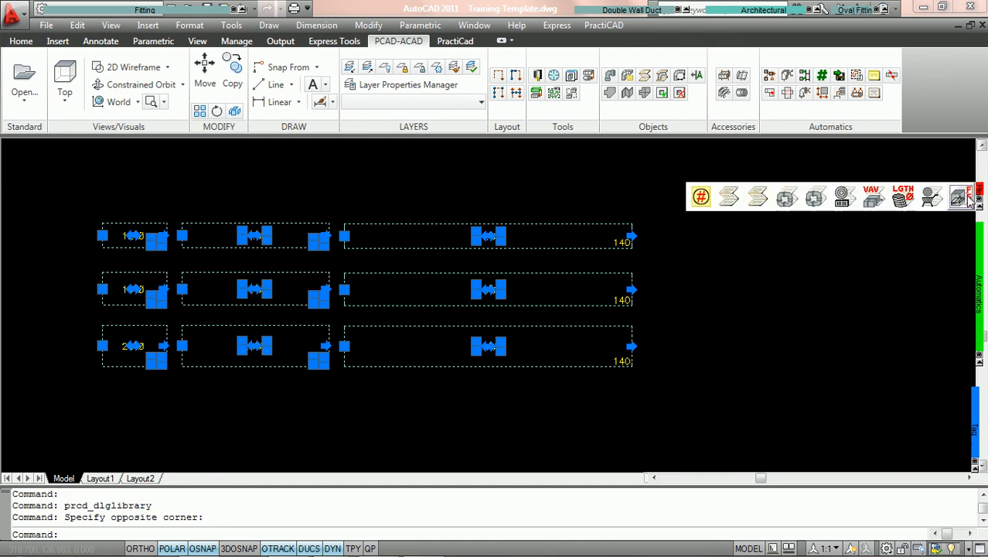
{"action": "left_click", "coordinate": [698, 194]}
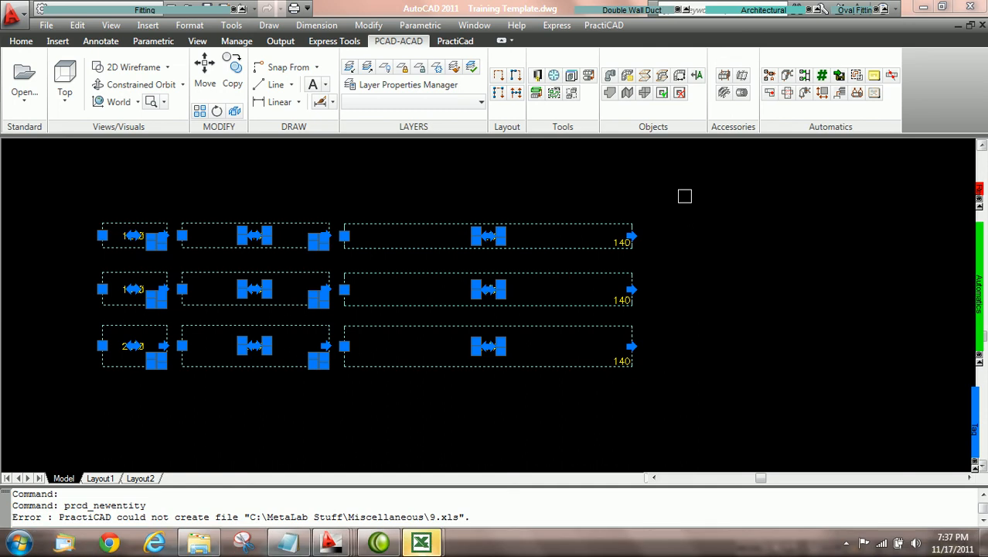
{"action": "mouse_move", "coordinate": [421, 541]}
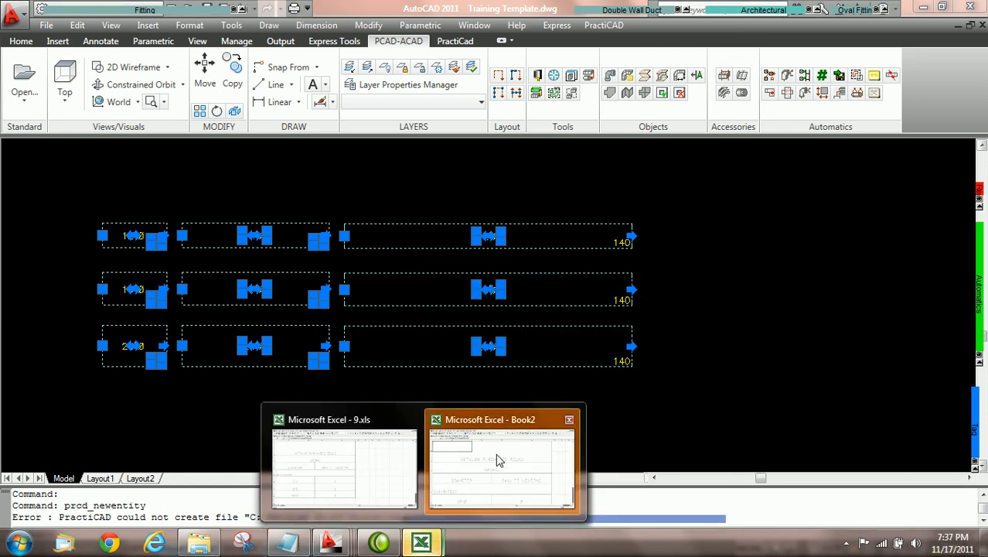
{"action": "left_click", "coordinate": [497, 451]}
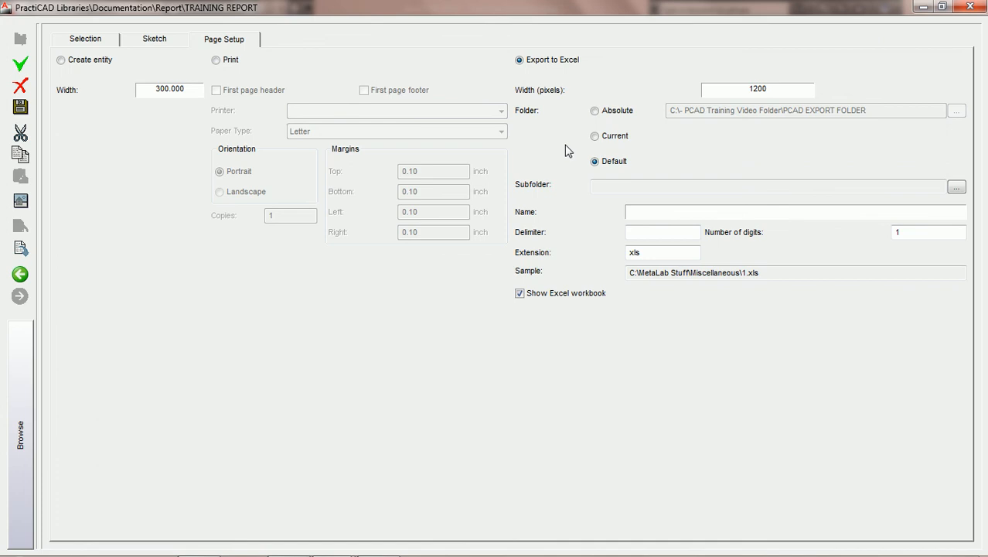
- Compare the Absolute and Current folder options for the Excel export, and settle on Default
{"action": "left_click", "coordinate": [594, 111]}
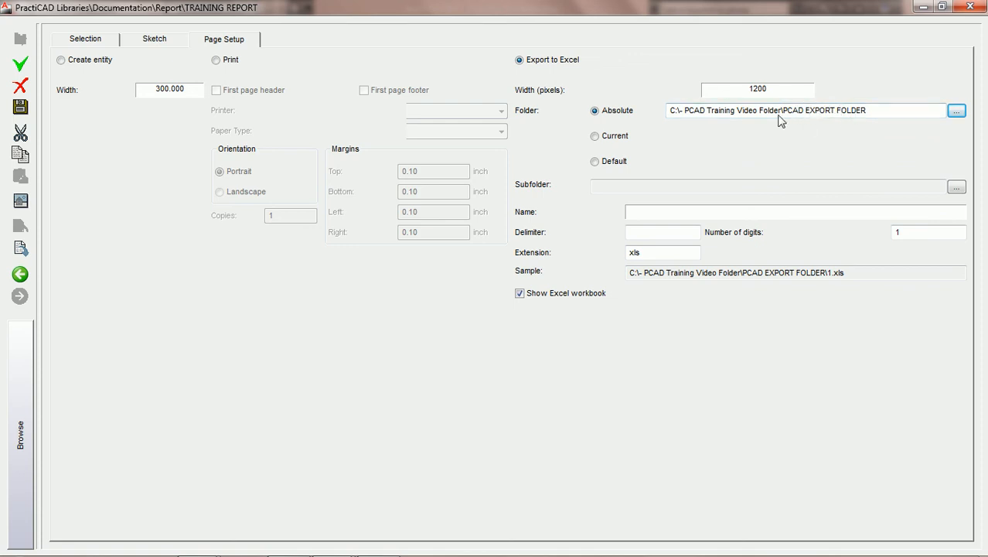
{"action": "left_click", "coordinate": [601, 139]}
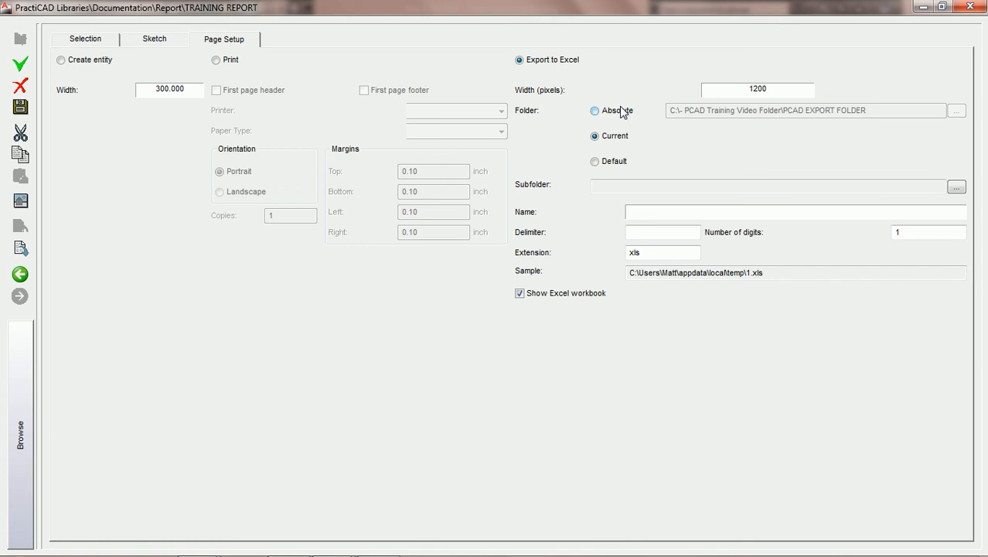
{"action": "left_click", "coordinate": [594, 162]}
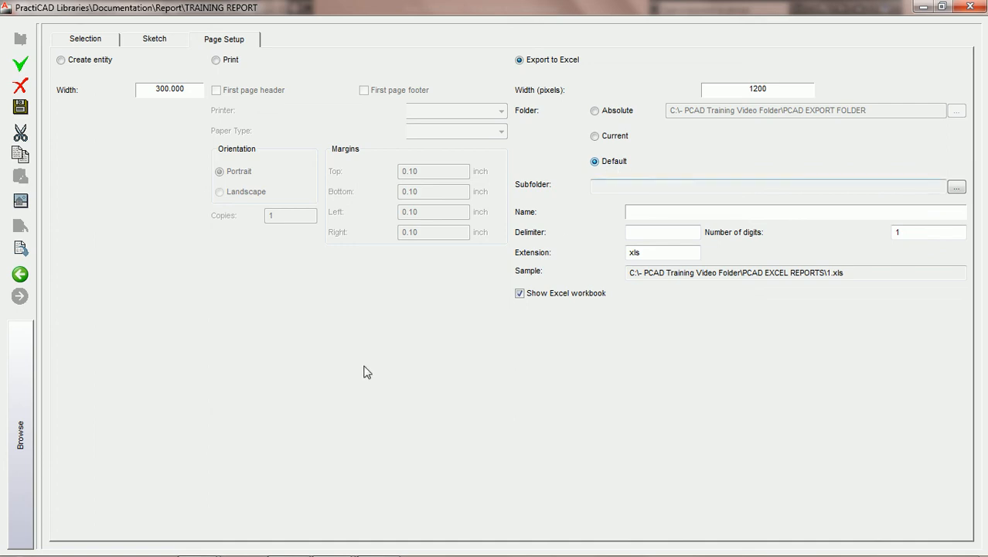
- Open the settings of the Report category in the library tree, saving the changes to TRAINING REPORT
{"action": "left_click", "coordinate": [29, 422]}
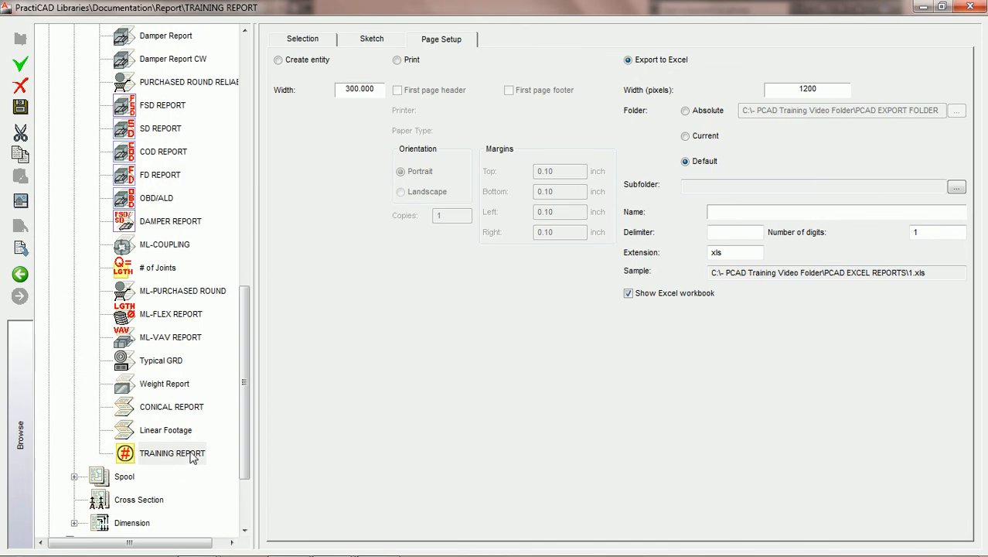
{"action": "left_click_drag", "start_coordinate": [249, 419], "coordinate": [276, 154]}
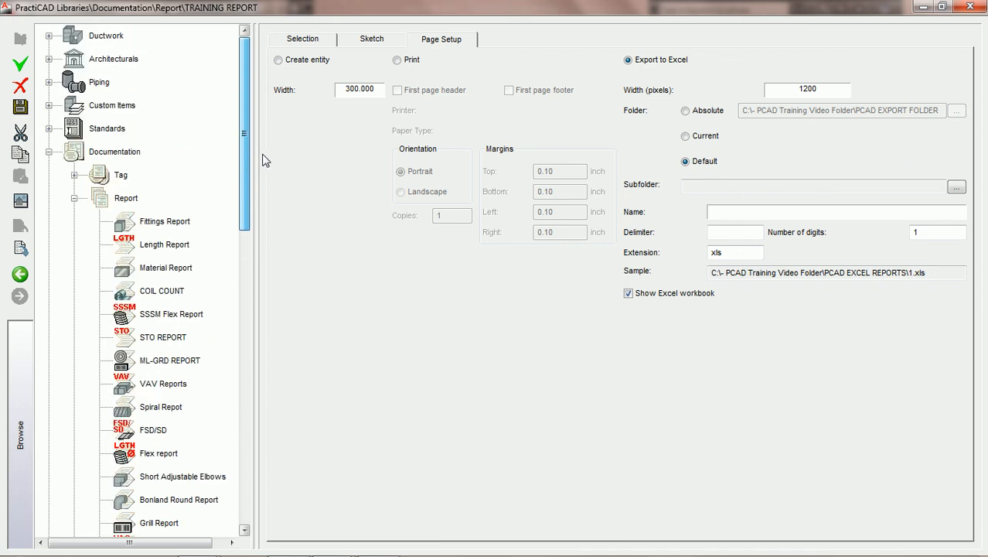
{"action": "left_click", "coordinate": [127, 199]}
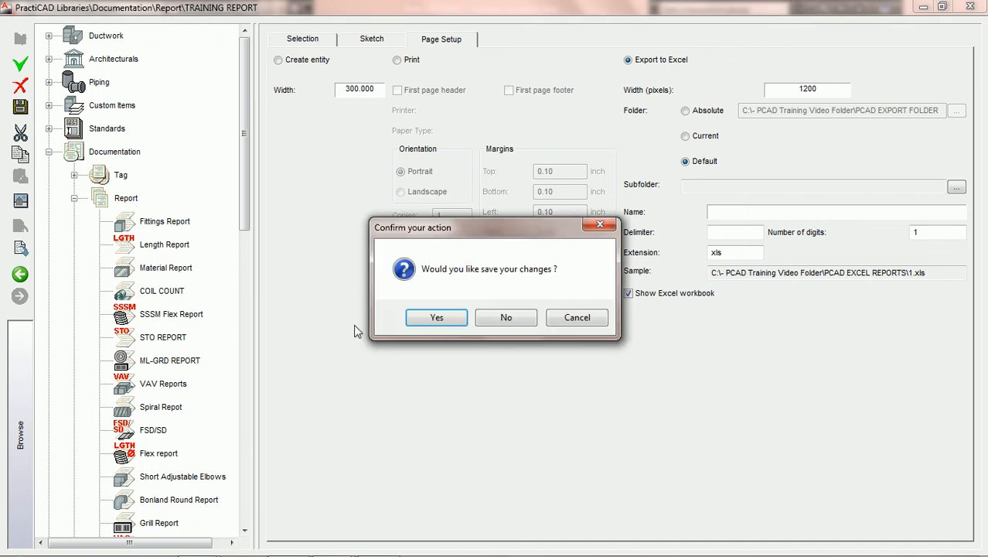
{"action": "left_click", "coordinate": [433, 317]}
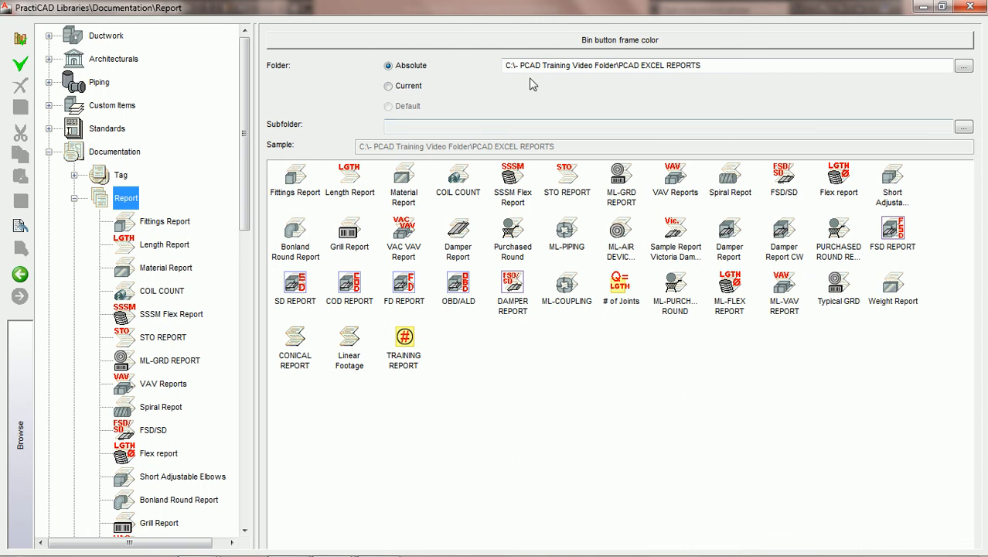
- Set the Report category's export subfolder to the Job Name property and save the category
{"action": "left_click", "coordinate": [725, 67]}
{"action": "left_click", "coordinate": [963, 127]}
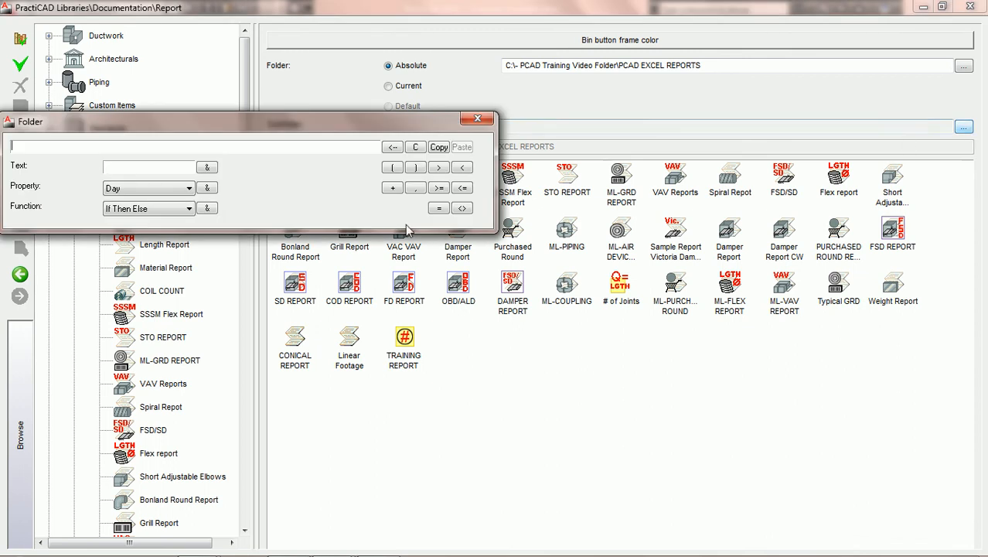
{"action": "left_click", "coordinate": [189, 188]}
{"action": "left_click", "coordinate": [174, 230]}
{"action": "left_click", "coordinate": [207, 188]}
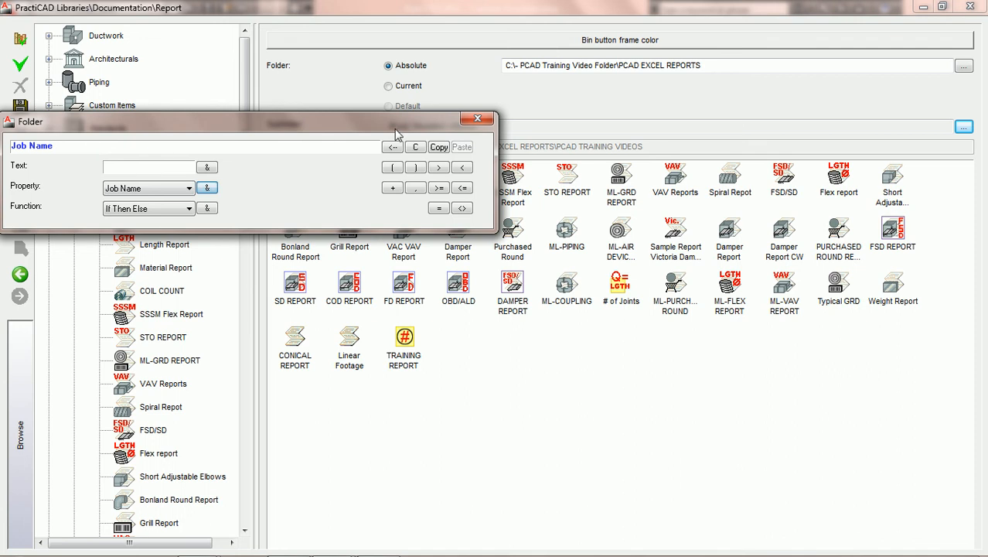
{"action": "left_click", "coordinate": [477, 120]}
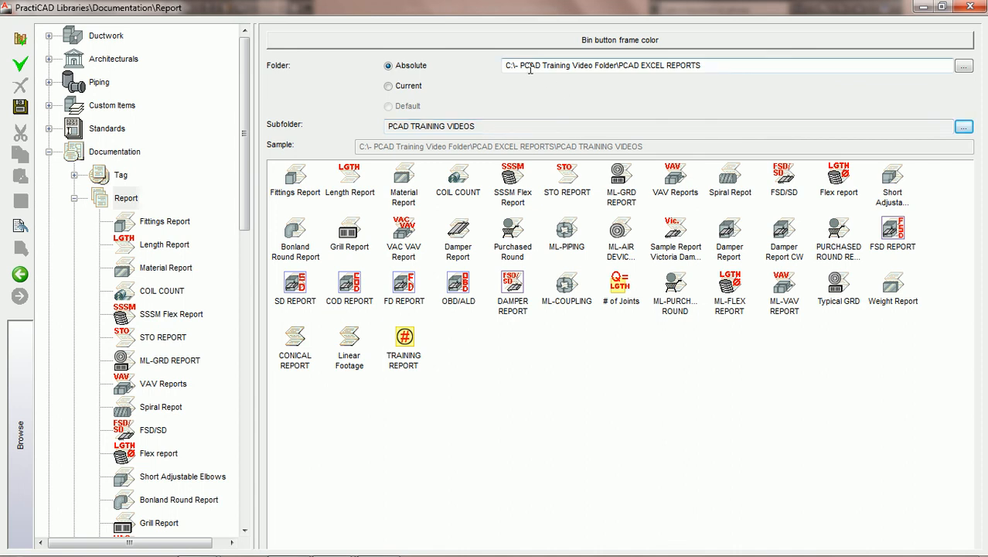
{"action": "left_click", "coordinate": [20, 106]}
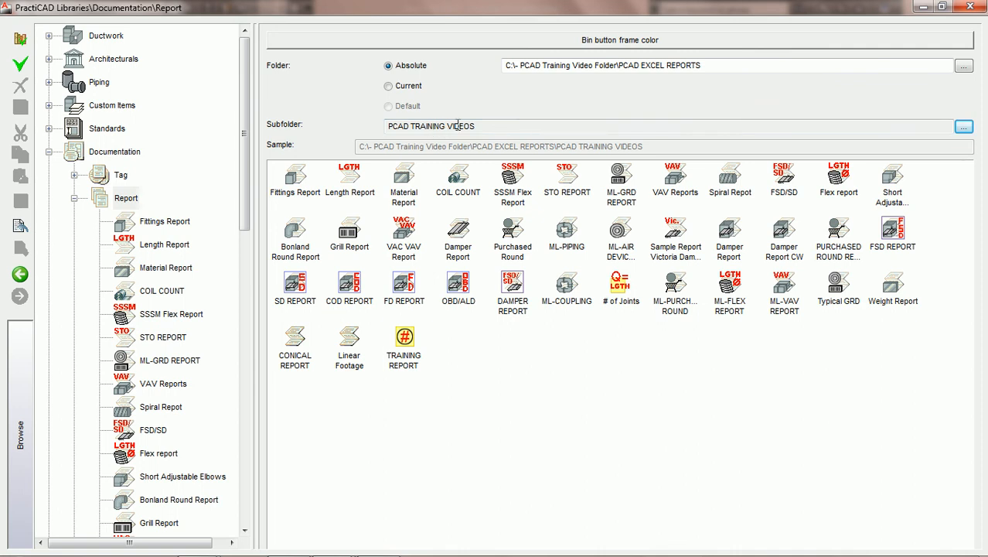
- Check the sample export path in TRAINING REPORT's page setup, and return to the Report category's settings
{"action": "left_click_drag", "start_coordinate": [247, 172], "coordinate": [248, 432]}
{"action": "left_click", "coordinate": [171, 430]}
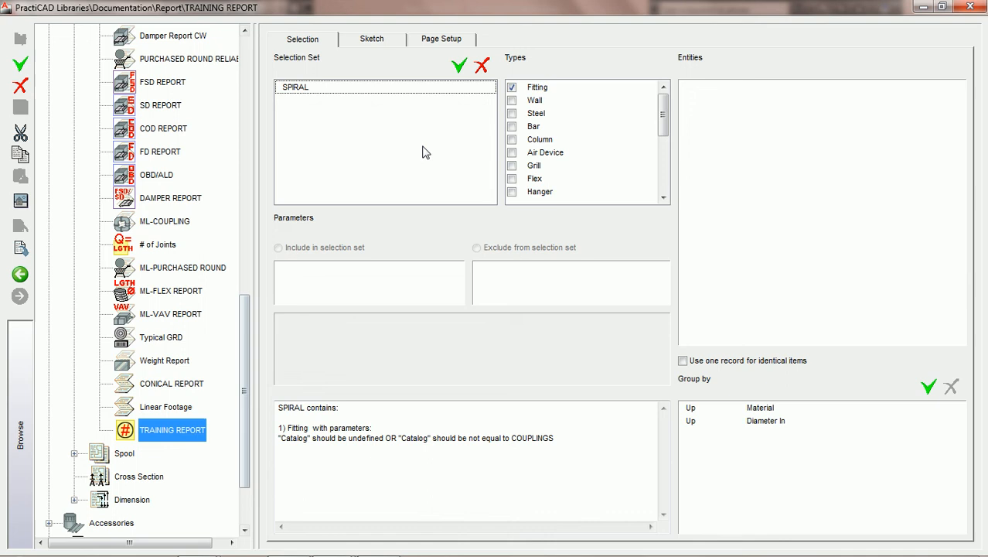
{"action": "left_click", "coordinate": [443, 45]}
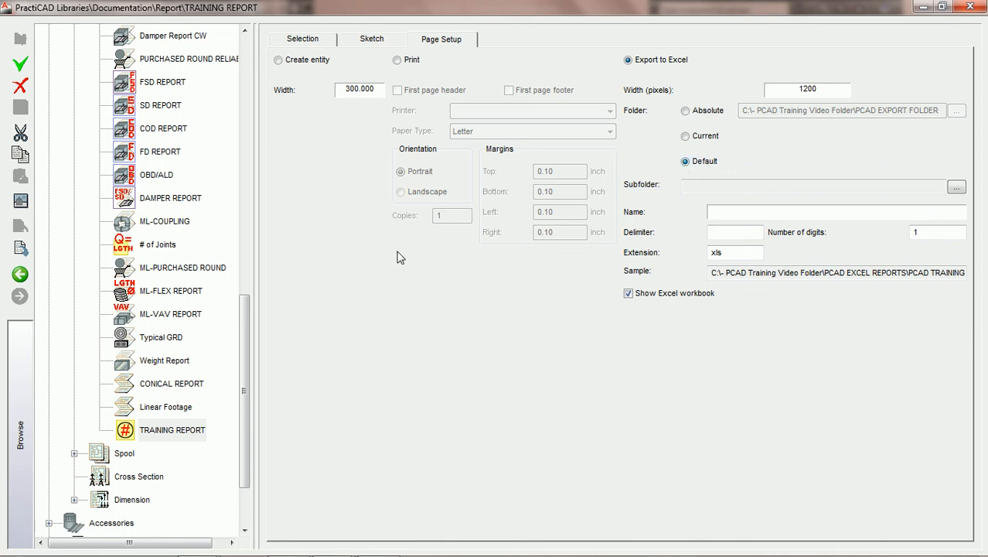
{"action": "left_click_drag", "start_coordinate": [249, 333], "coordinate": [250, 81]}
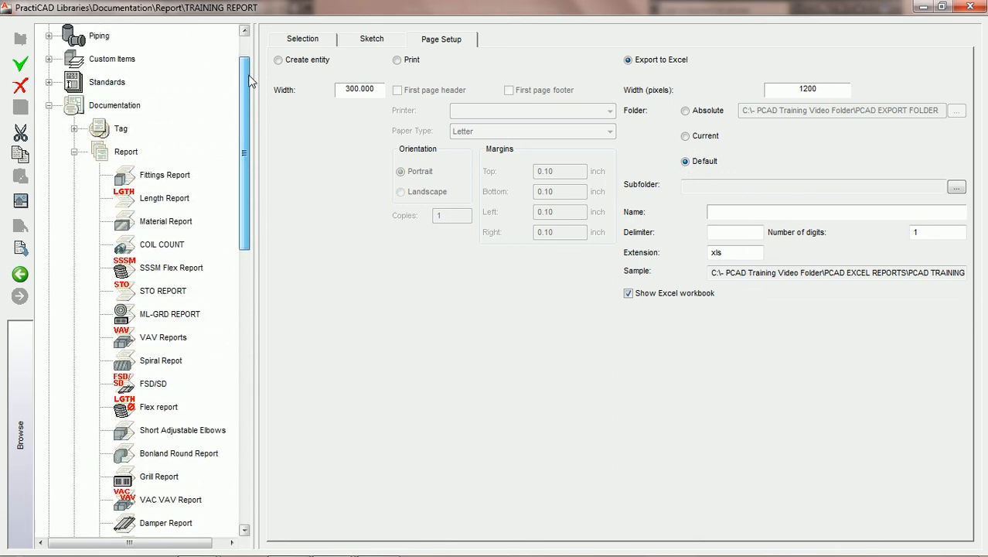
{"action": "left_click", "coordinate": [124, 152]}
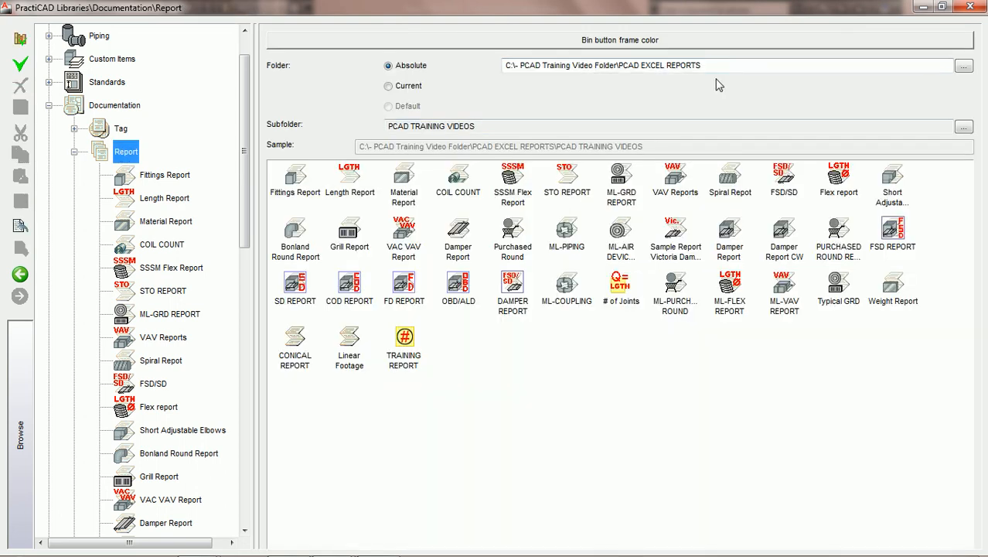
- Close the library and run TRAINING REPORT on all nine round duct pieces to export them to Excel
{"action": "left_click", "coordinate": [966, 8]}
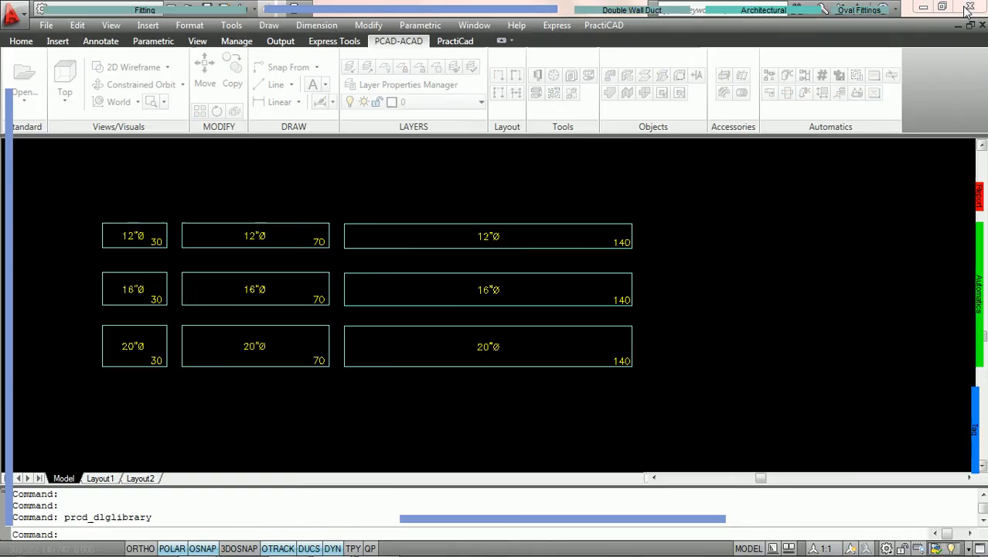
{"action": "left_click", "coordinate": [525, 403]}
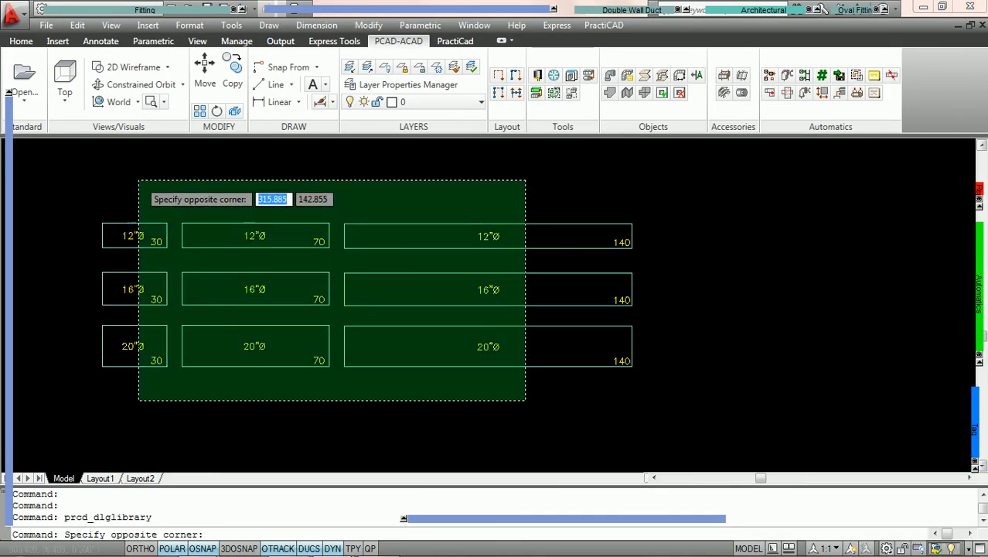
{"action": "left_click", "coordinate": [139, 187]}
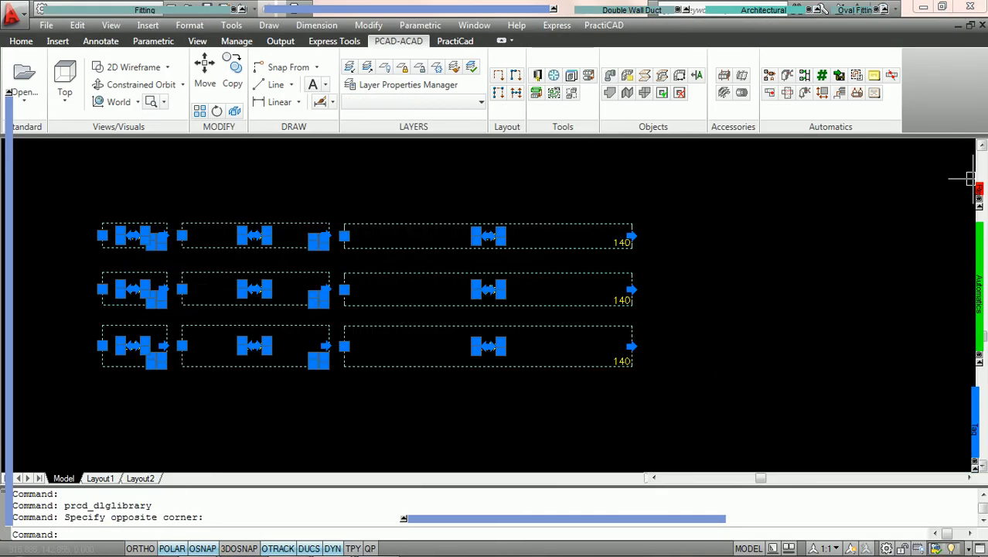
{"action": "mouse_move", "coordinate": [981, 191]}
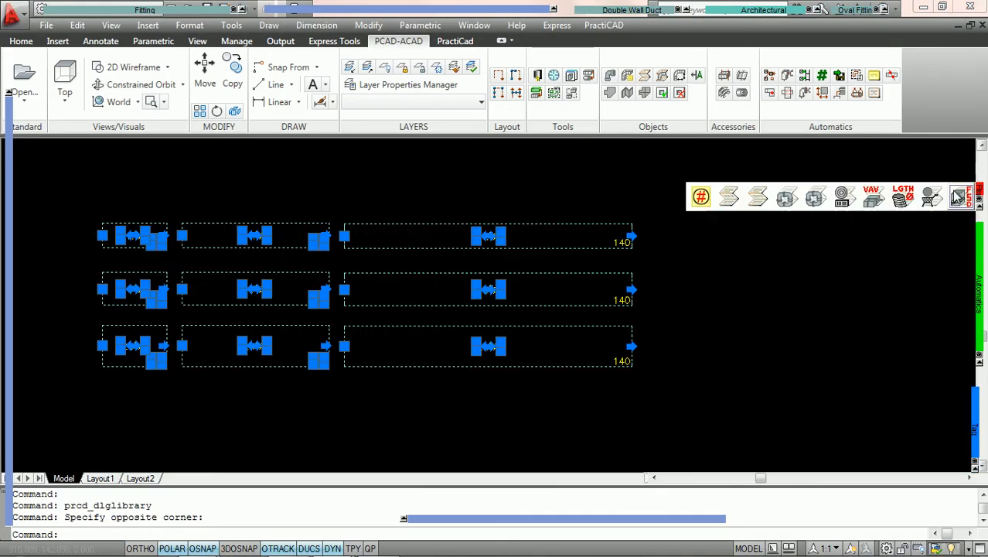
{"action": "left_click", "coordinate": [701, 196]}
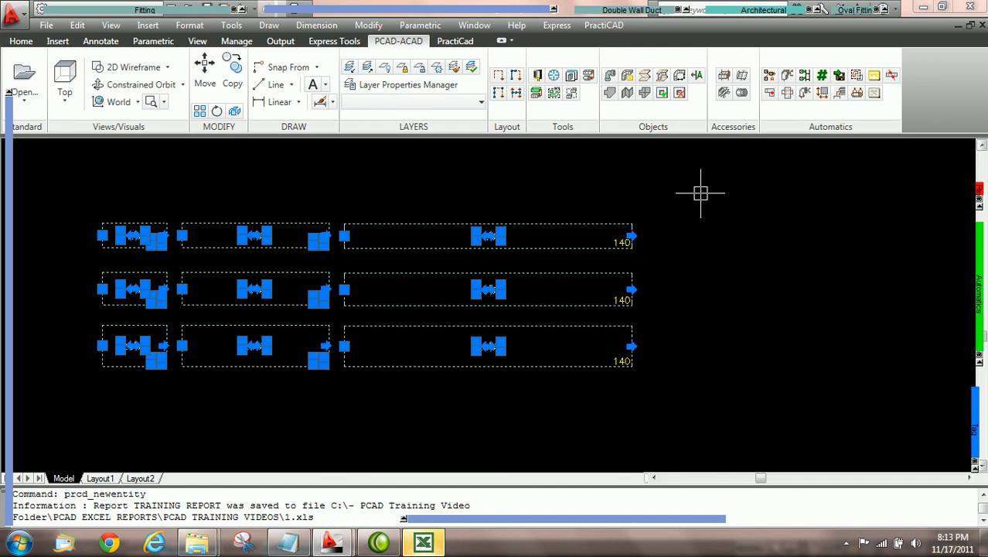
{"action": "key", "text": "Escape"}
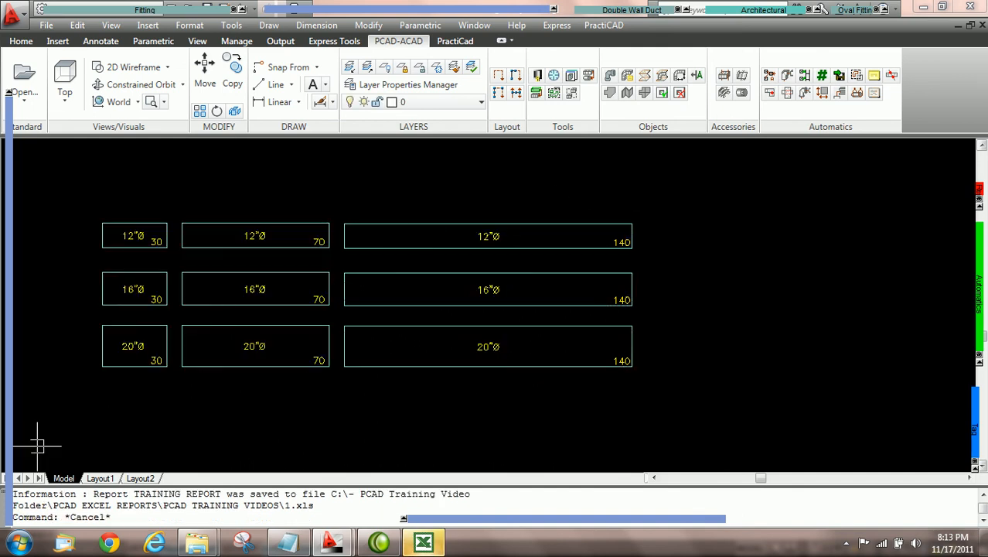
- Switch to Windows Explorer and open the PCAD TRAINING VIDEOS folder under C:\- PCAD Training Video Folder\PCAD EXCEL REPORTS to check the exported file
{"action": "left_click", "coordinate": [18, 543]}
{"action": "left_click", "coordinate": [226, 216]}
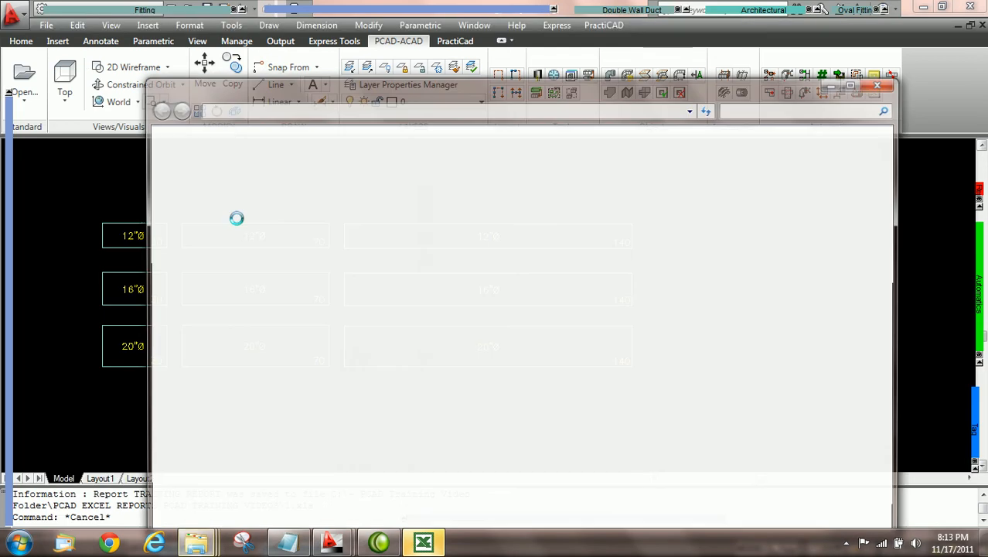
{"action": "double_click", "coordinate": [480, 196]}
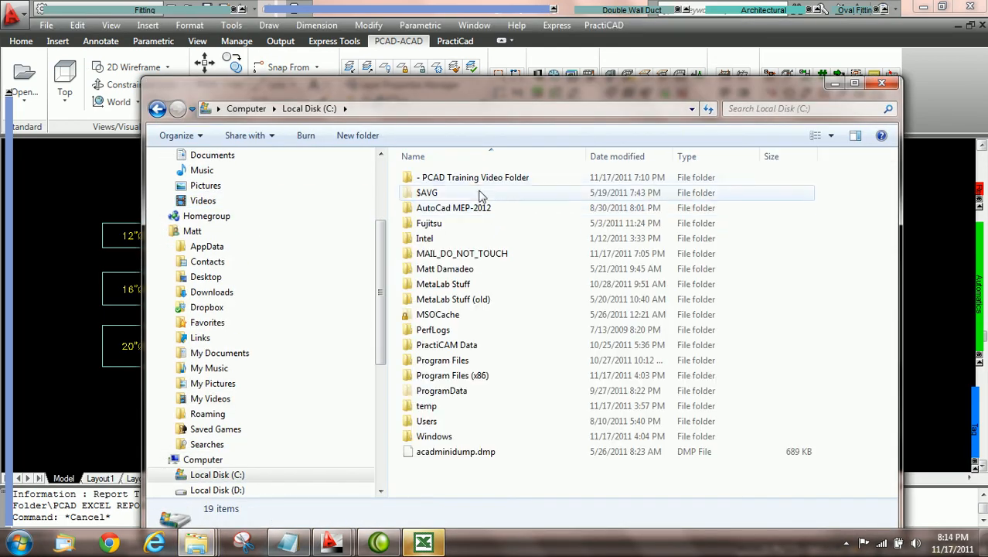
{"action": "double_click", "coordinate": [468, 177]}
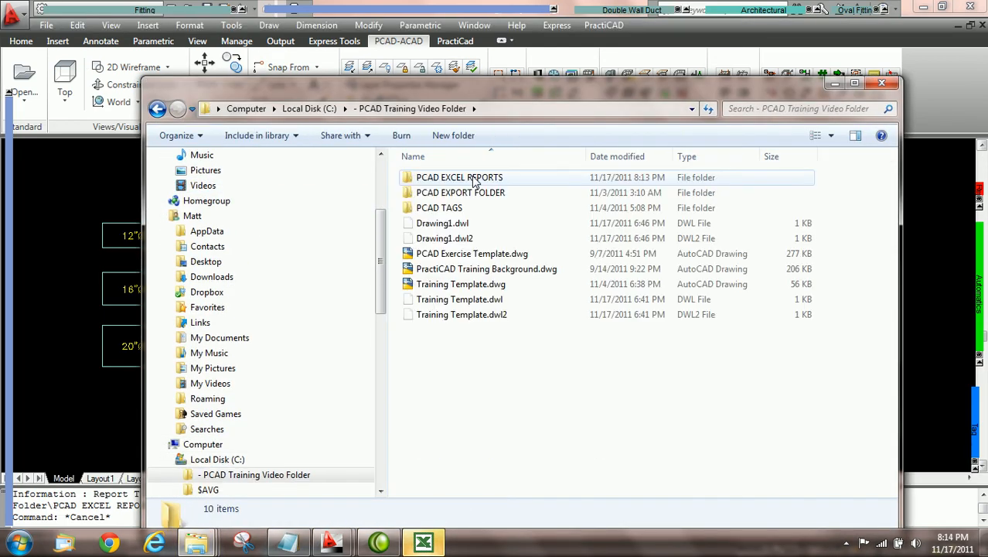
{"action": "double_click", "coordinate": [473, 178]}
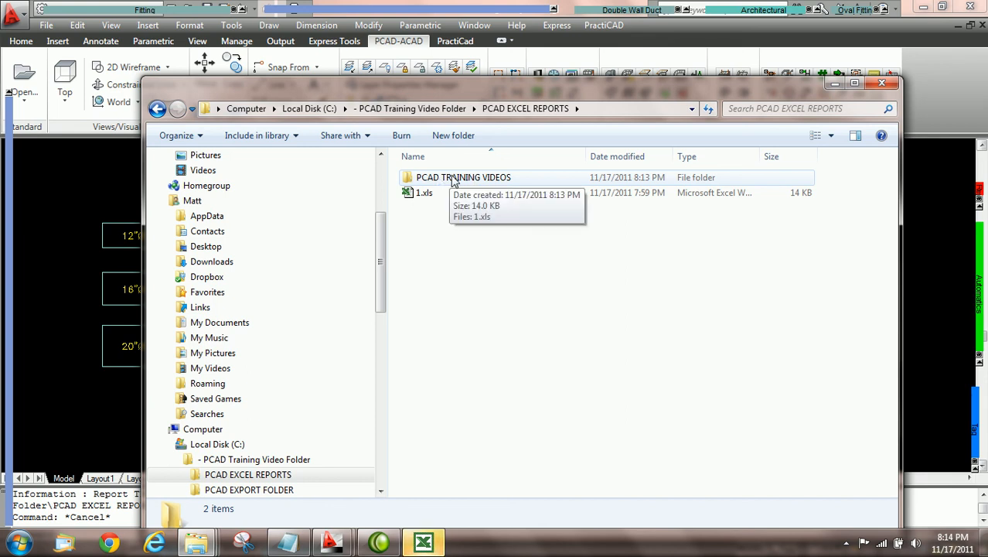
{"action": "double_click", "coordinate": [455, 177]}
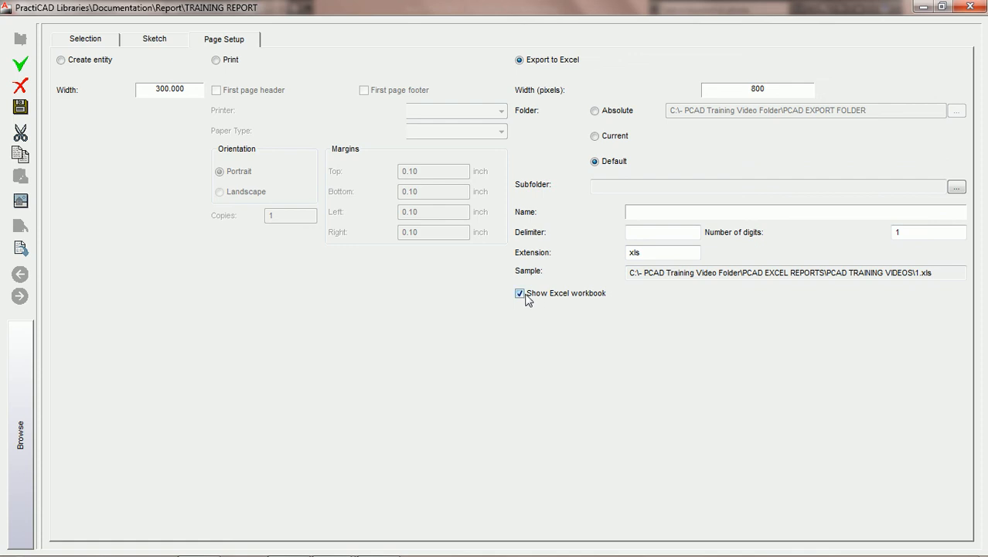
- Keep Show Excel workbook enabled in TRAINING REPORT's page setup, save the report and close the library
{"action": "left_click", "coordinate": [521, 295]}
{"action": "left_click", "coordinate": [519, 294]}
{"action": "left_click", "coordinate": [22, 108]}
{"action": "left_click", "coordinate": [969, 7]}
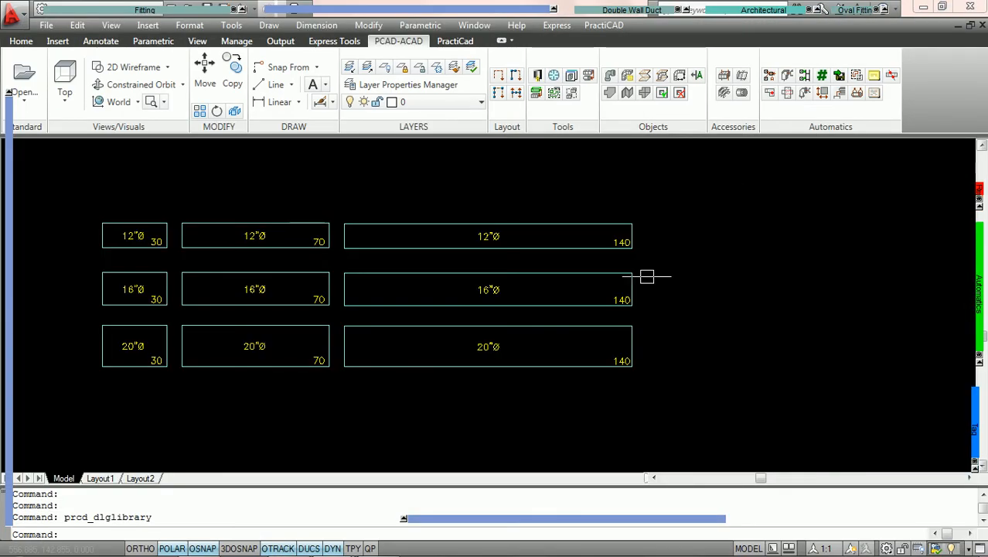
- Export all nine duct pieces again with TRAINING REPORT using the saved workbook display option
{"action": "left_click", "coordinate": [502, 408]}
{"action": "left_click", "coordinate": [116, 182]}
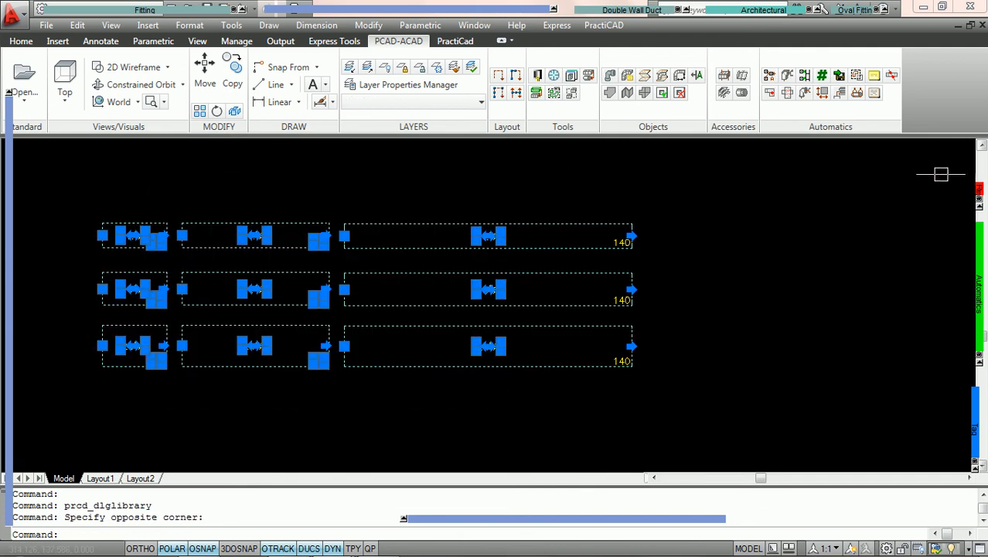
{"action": "left_click", "coordinate": [979, 190]}
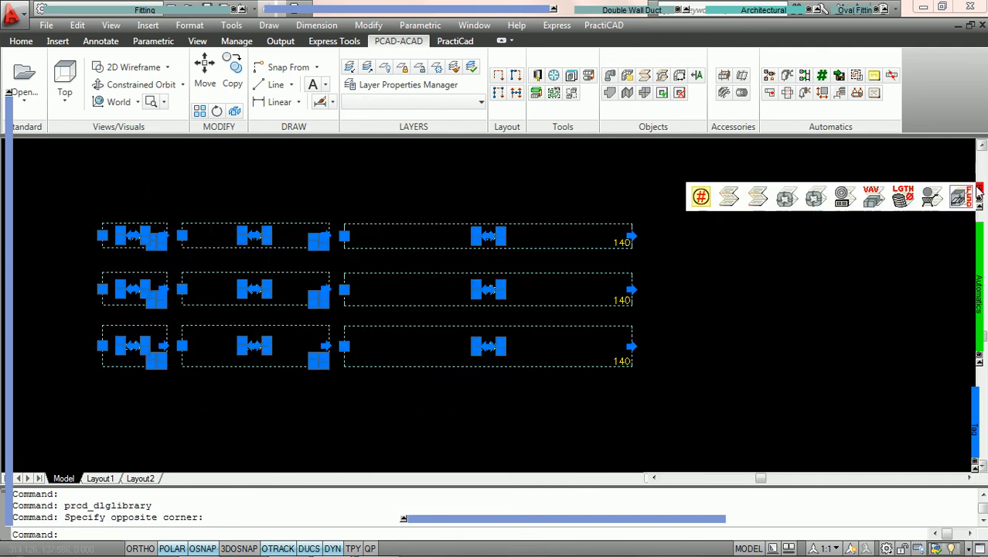
{"action": "left_click", "coordinate": [701, 198]}
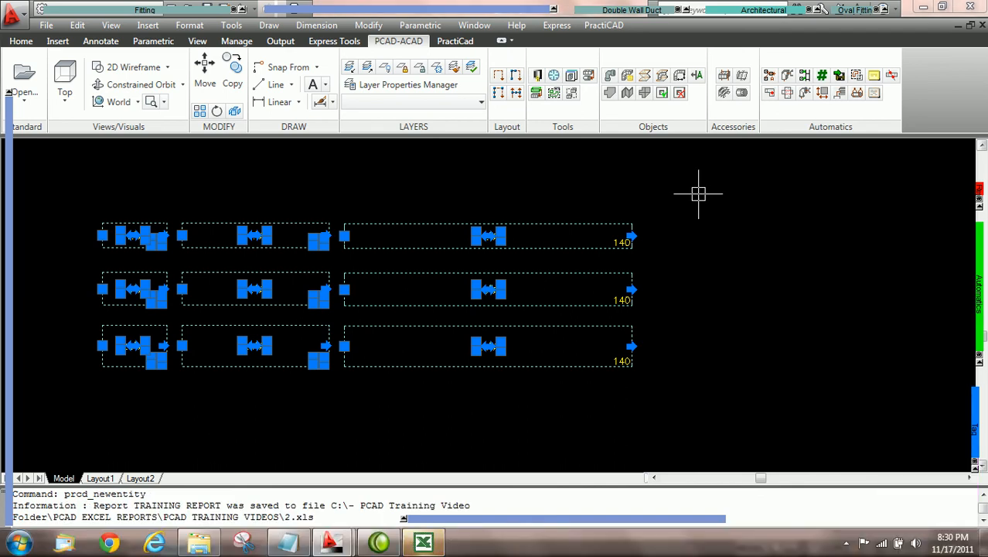
- Switch to Excel and inspect the title and SPIRAL heading cells of the exported 2.xls workbook
{"action": "left_click", "coordinate": [431, 547]}
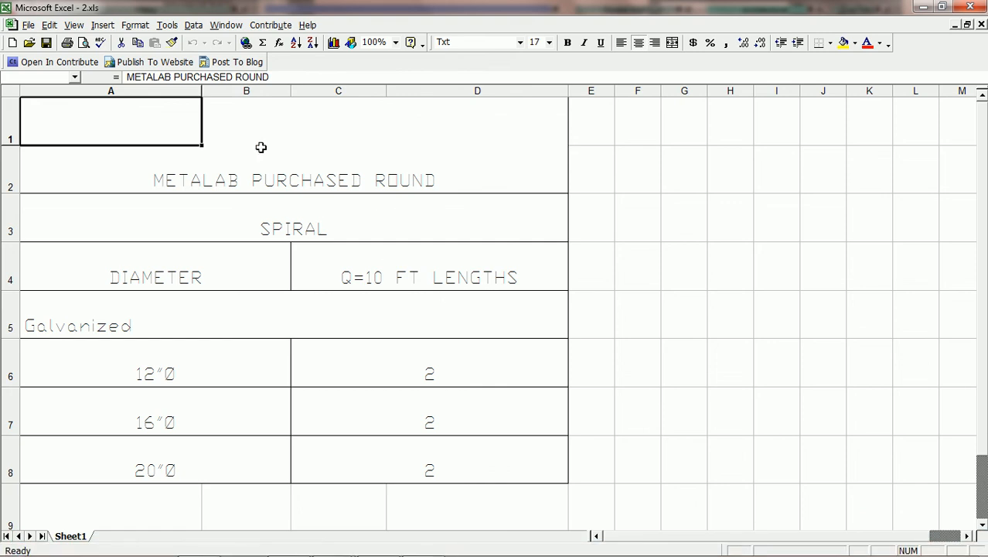
{"action": "left_click", "coordinate": [444, 154]}
{"action": "left_click", "coordinate": [453, 214]}
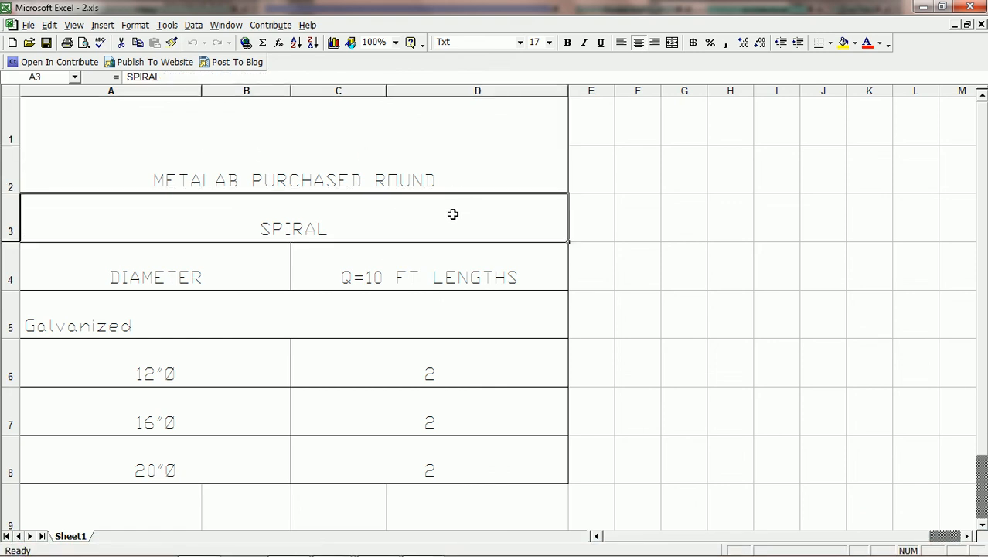